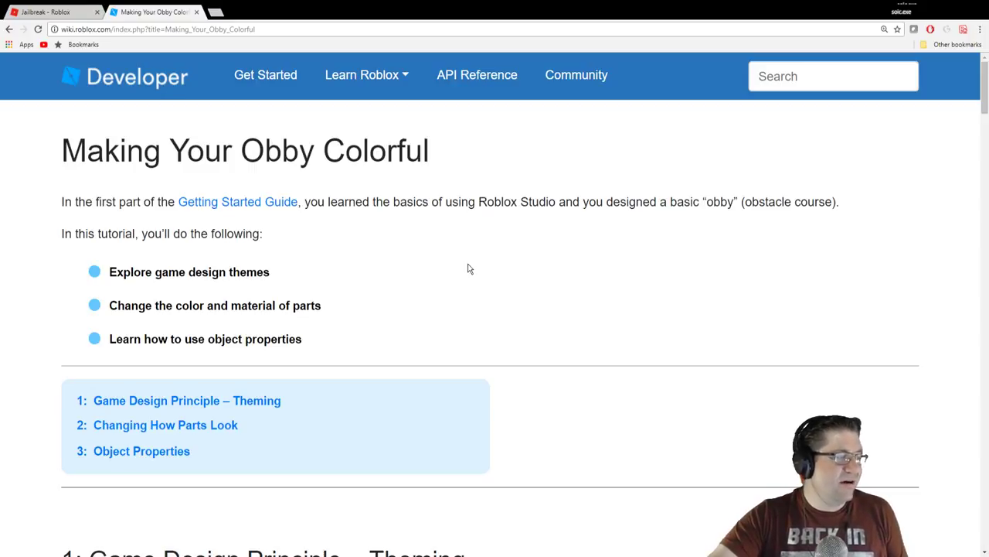
# - Read the introduction and theming section of the Making Your Obby Colorful tutorial
pyautogui.scroll(-1, 480, 262)
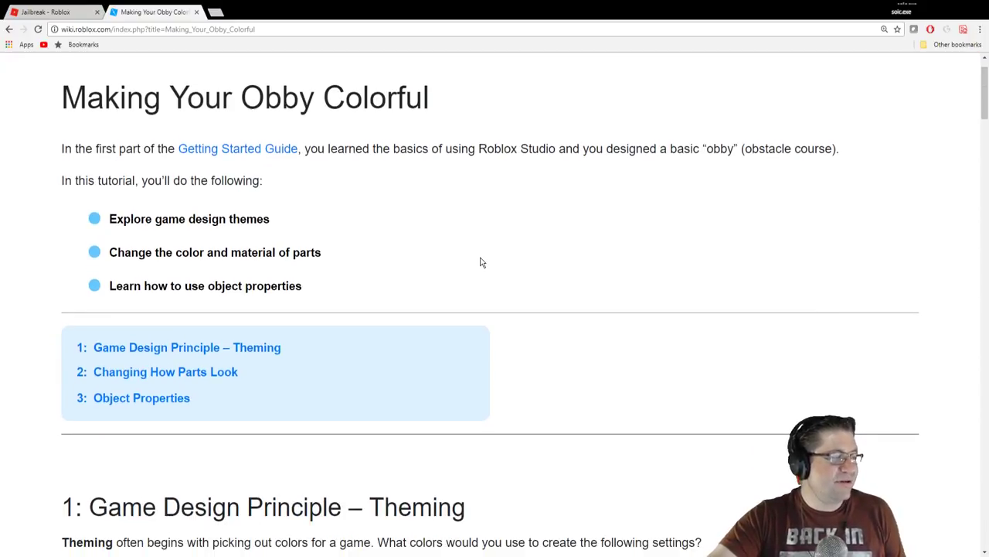
pyautogui.scroll(-3, 479, 262)
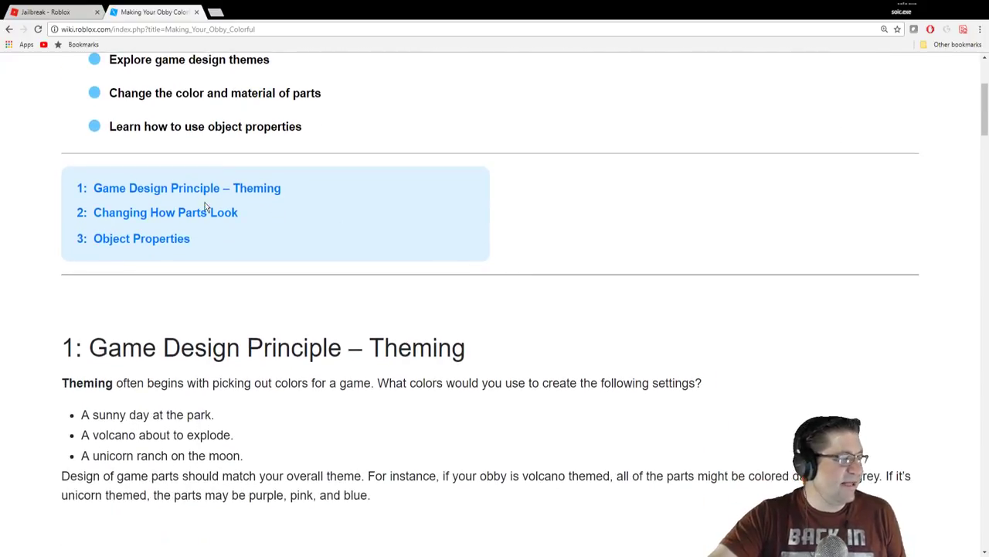
pyautogui.scroll(-3, 195, 277)
pyautogui.scroll(-2, 232, 263)
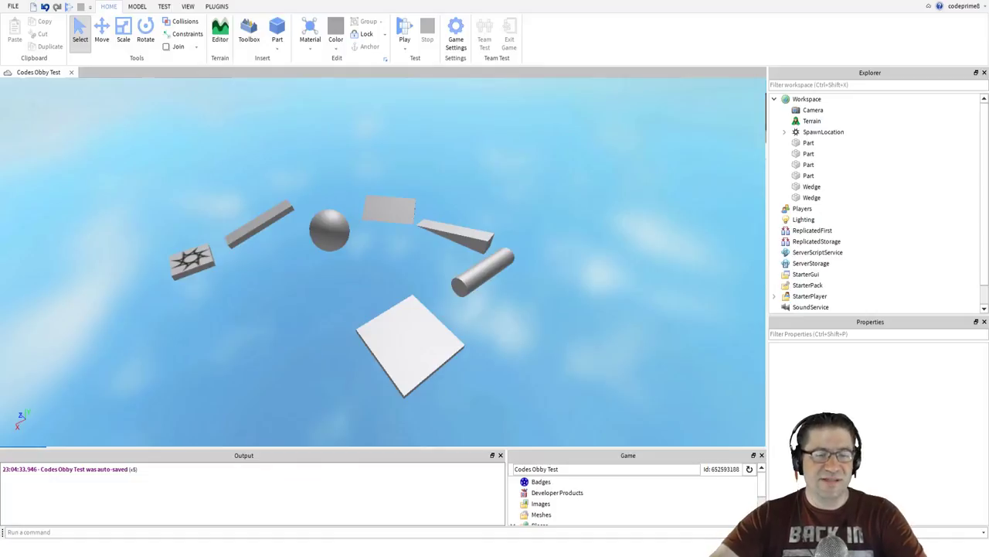
# - In Roblox Studio, try Lime green on the long plank beside the spawn location and color it Electric blue instead
pyautogui.scroll(8, 348, 275)
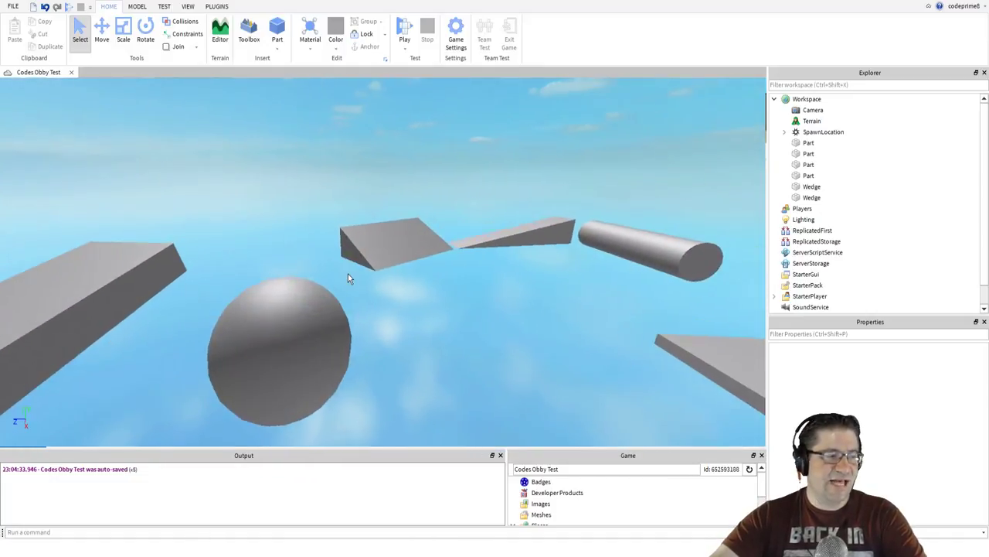
pyautogui.scroll(-10, 348, 277)
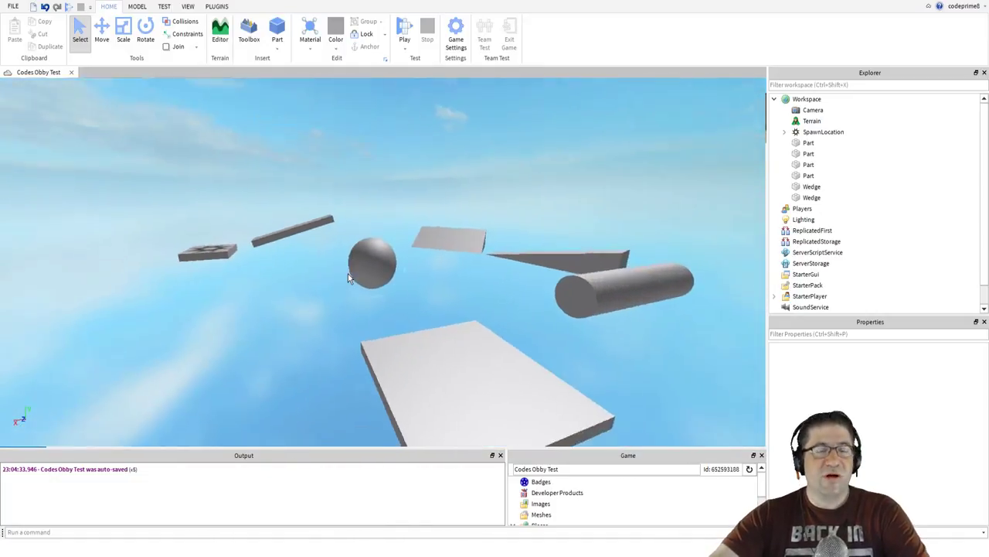
pyautogui.moveTo(348, 274); pyautogui.dragTo(347, 274, button='right')
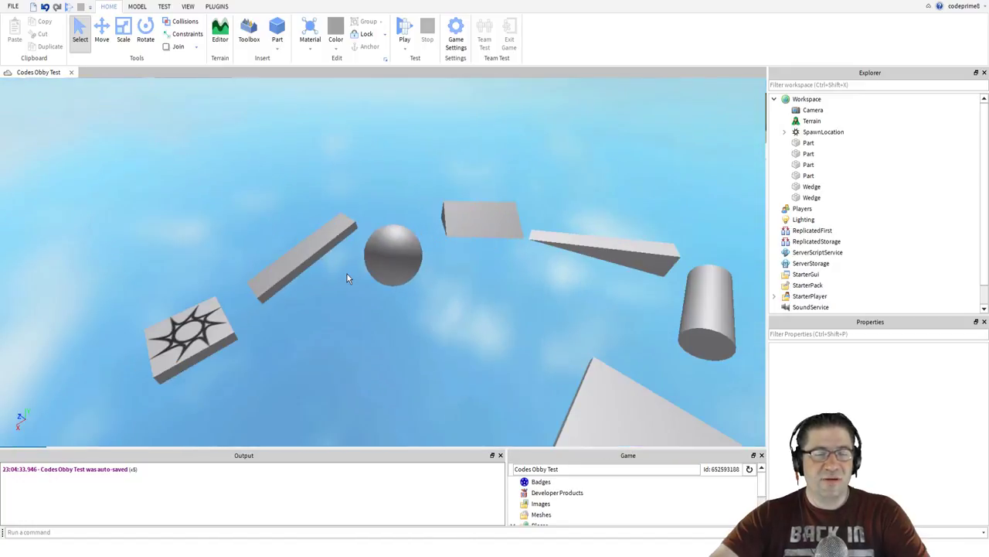
pyautogui.scroll(1, 28, 322)
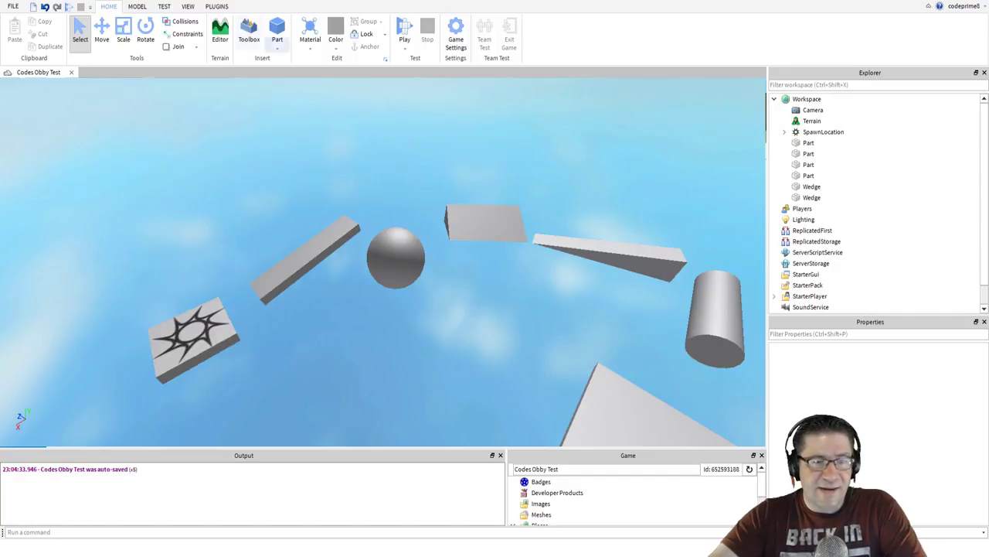
pyautogui.click(140, 7)
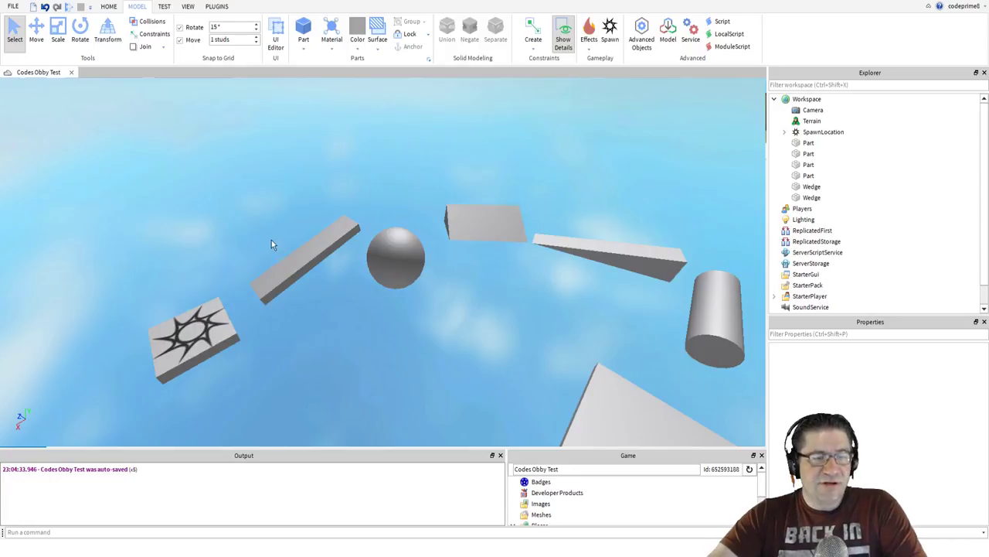
pyautogui.click(320, 254)
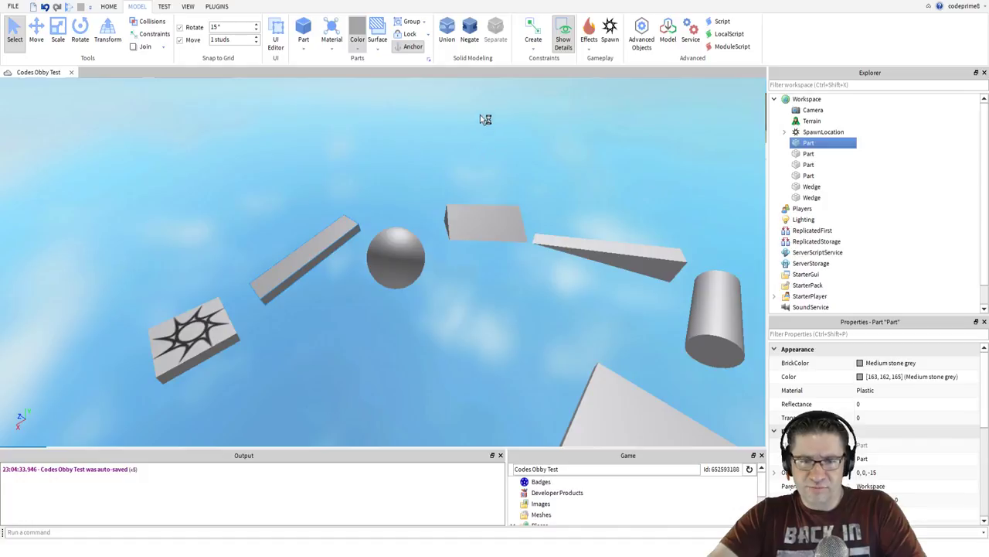
pyautogui.click(422, 102)
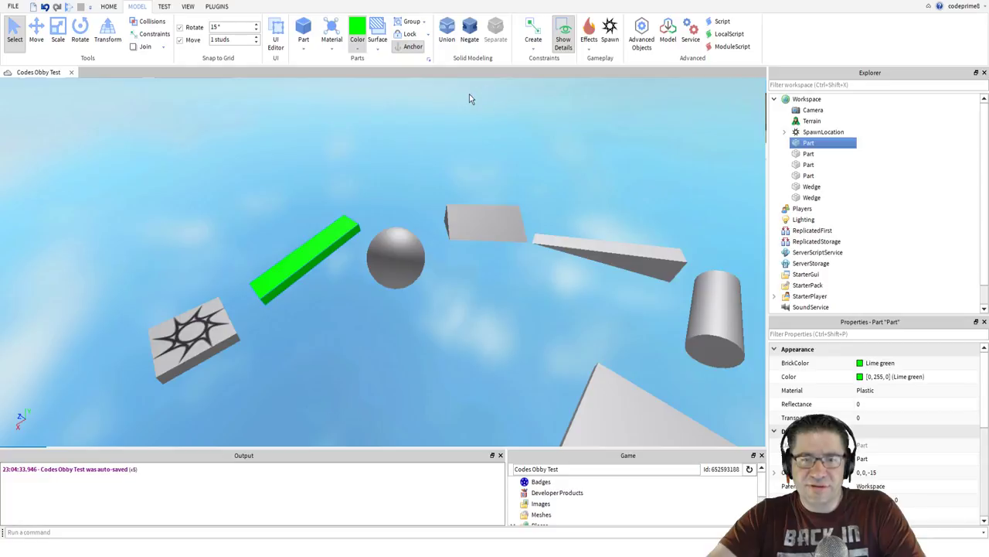
pyautogui.hotkey('ctrl', 'z')
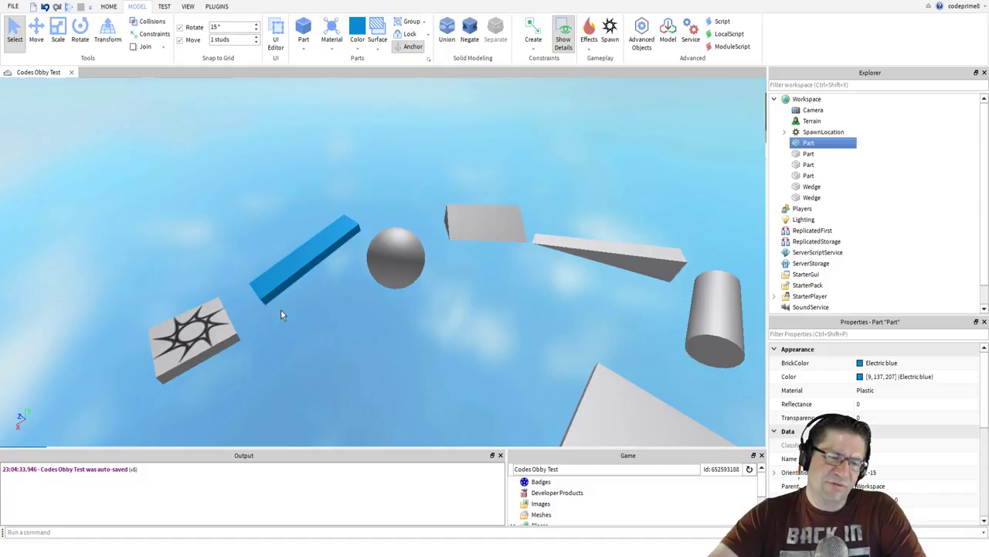
# - Set the material of the blue plank to CorrodedMetal and clear the selection
pyautogui.press('f')
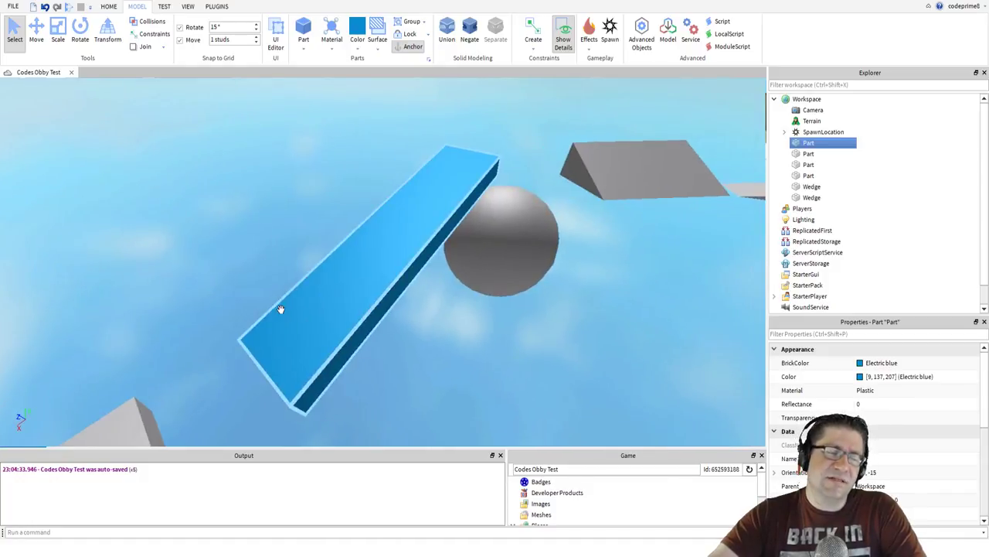
pyautogui.scroll(-5, 280, 310)
pyautogui.moveTo(281, 309); pyautogui.dragTo(281, 315, button='right')
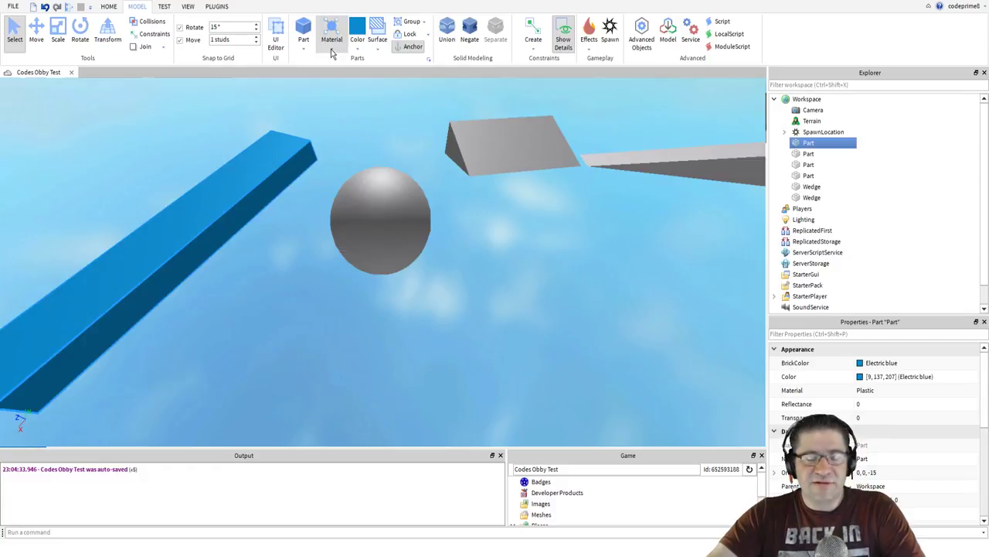
pyautogui.click(356, 137)
pyautogui.moveTo(307, 236); pyautogui.dragTo(220, 320, button='right')
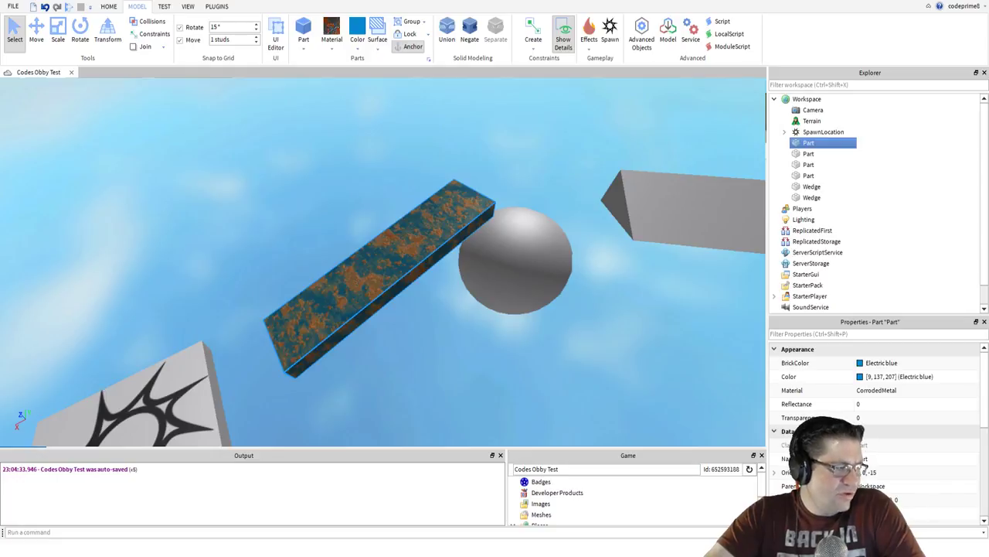
pyautogui.click(452, 367)
# - Select the plank, the sphere and both wedges together and give them the CorrodedMetal material and Electric blue color
pyautogui.scroll(-5, 461, 364)
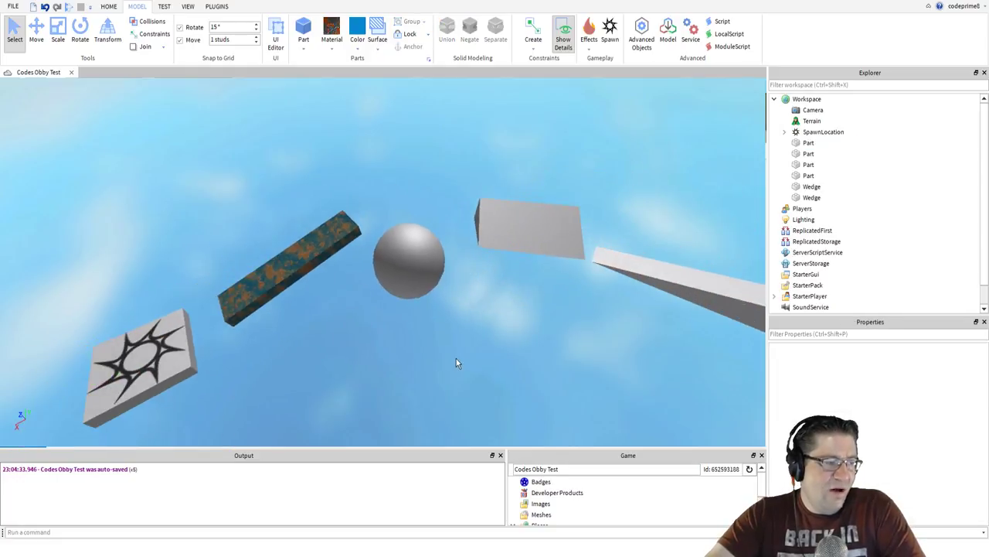
pyautogui.press('d')
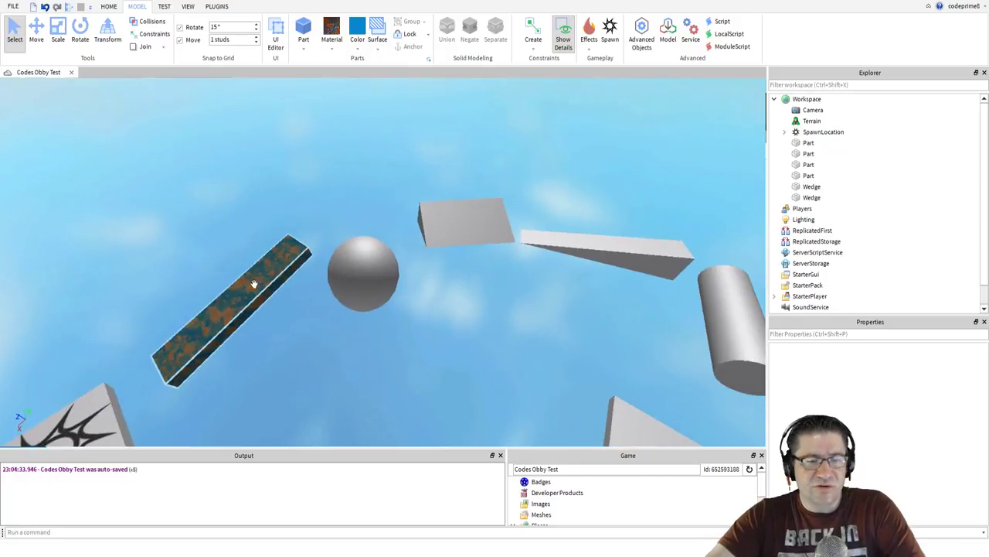
pyautogui.click(353, 303)
pyautogui.keyDown('ctrl'); pyautogui.click(441, 241); pyautogui.keyUp('ctrl')
pyautogui.keyDown('ctrl'); pyautogui.click(568, 245); pyautogui.keyUp('ctrl')
pyautogui.keyDown('ctrl'); pyautogui.click(568, 245); pyautogui.keyUp('ctrl')
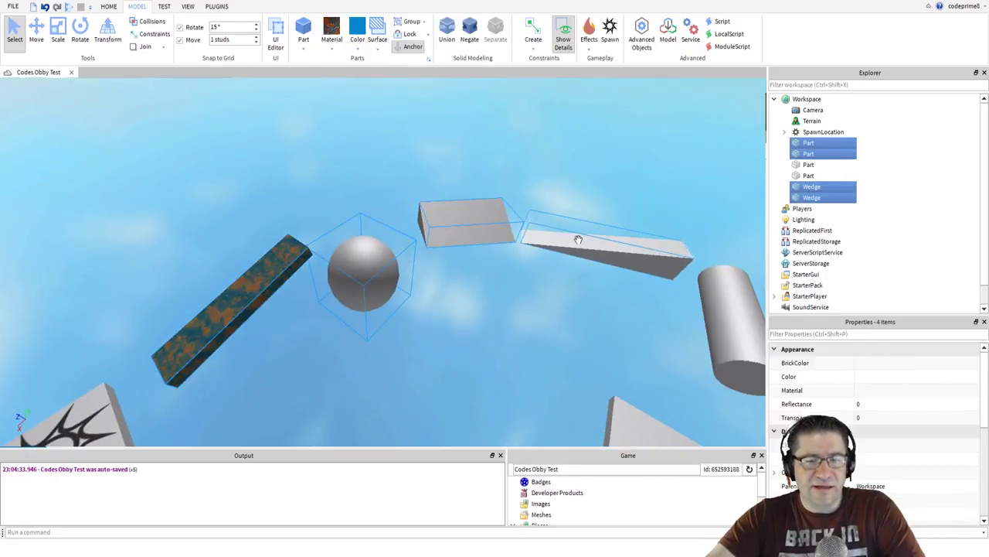
pyautogui.click(333, 28)
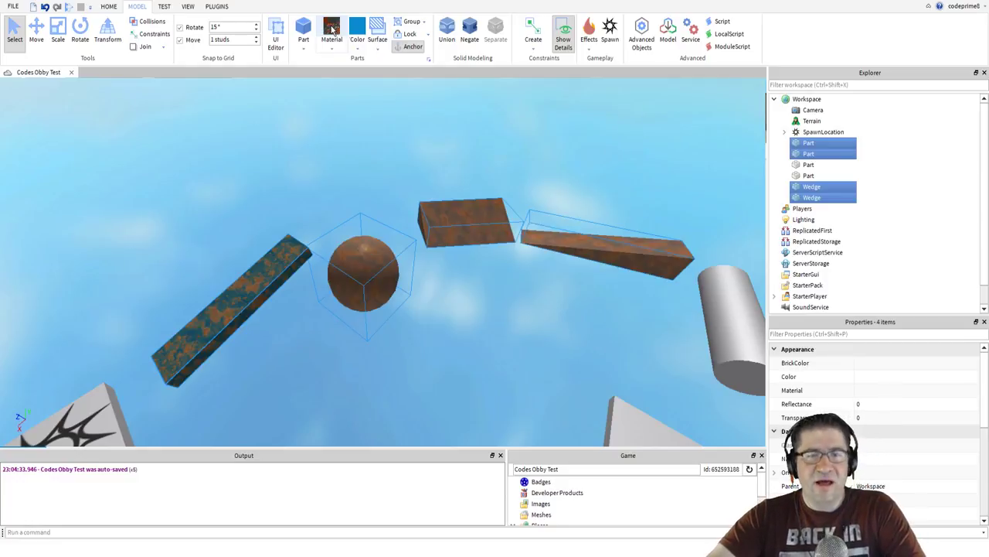
pyautogui.moveTo(490, 311); pyautogui.dragTo(499, 303, button='right')
pyautogui.scroll(3, 499, 303)
pyautogui.scroll(-3, 499, 303)
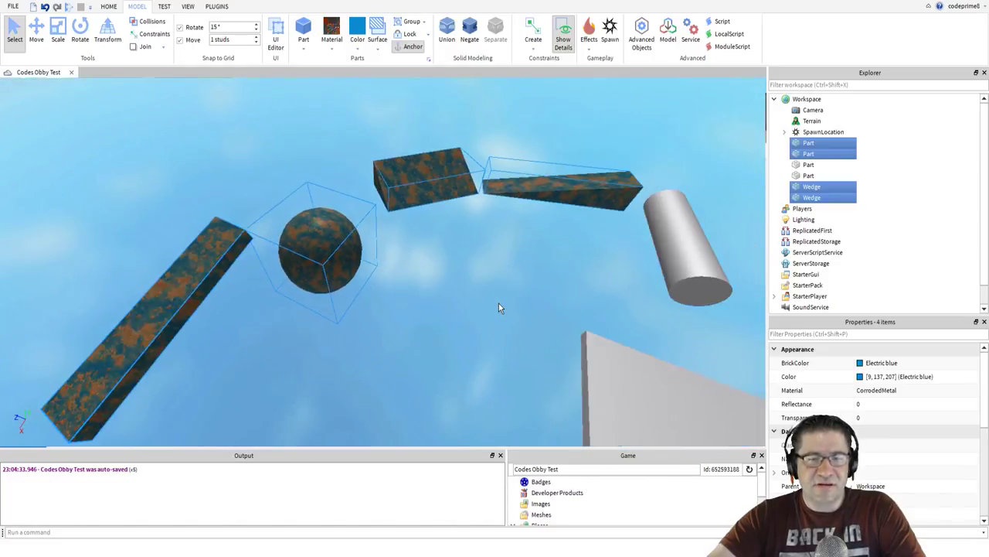
# - Add the cylinder to the selection, apply CorrodedMetal and Electric blue to it, and deselect everything
pyautogui.moveTo(572, 237); pyautogui.dragTo(543, 247, button='right')
pyautogui.scroll(2, 543, 246)
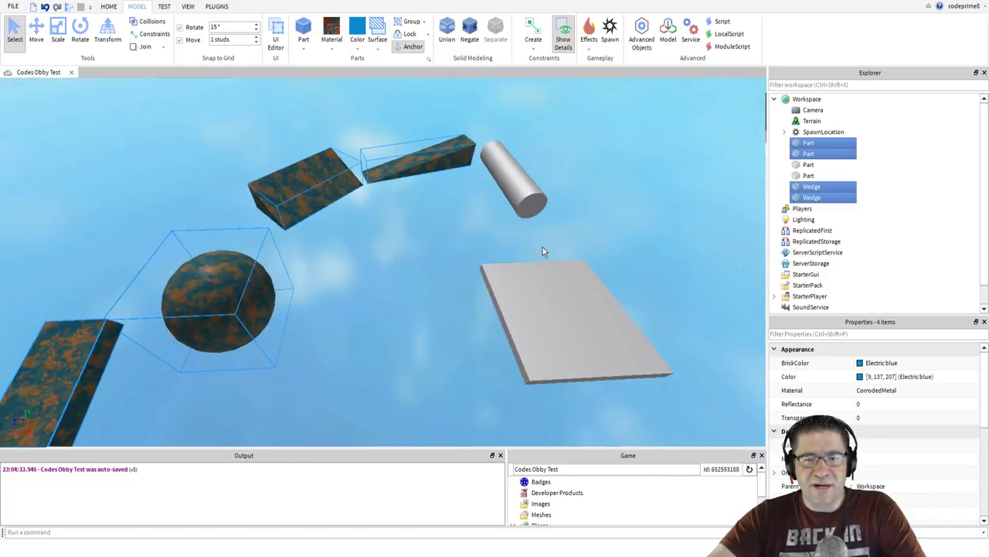
pyautogui.scroll(-2, 543, 248)
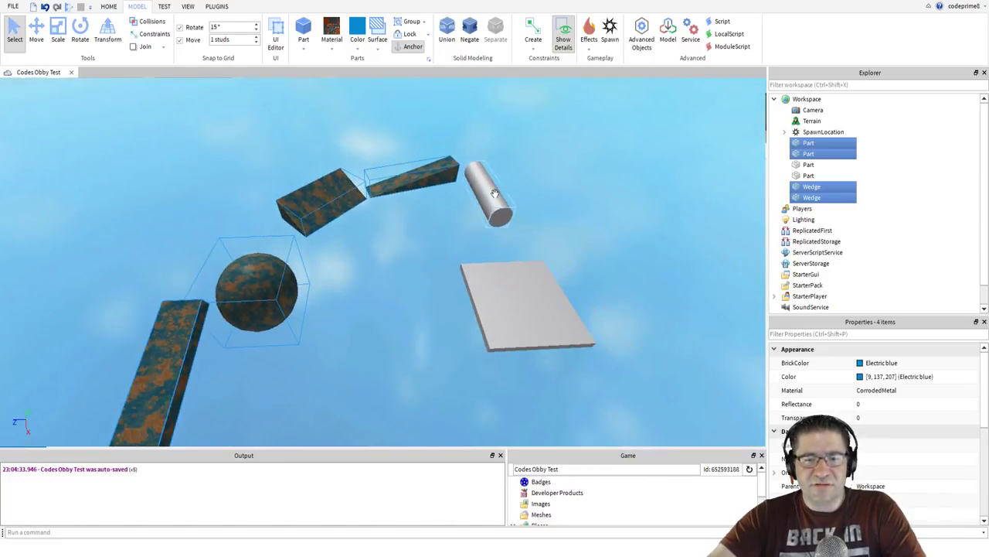
pyautogui.keyDown('ctrl'); pyautogui.click(495, 192); pyautogui.keyUp('ctrl')
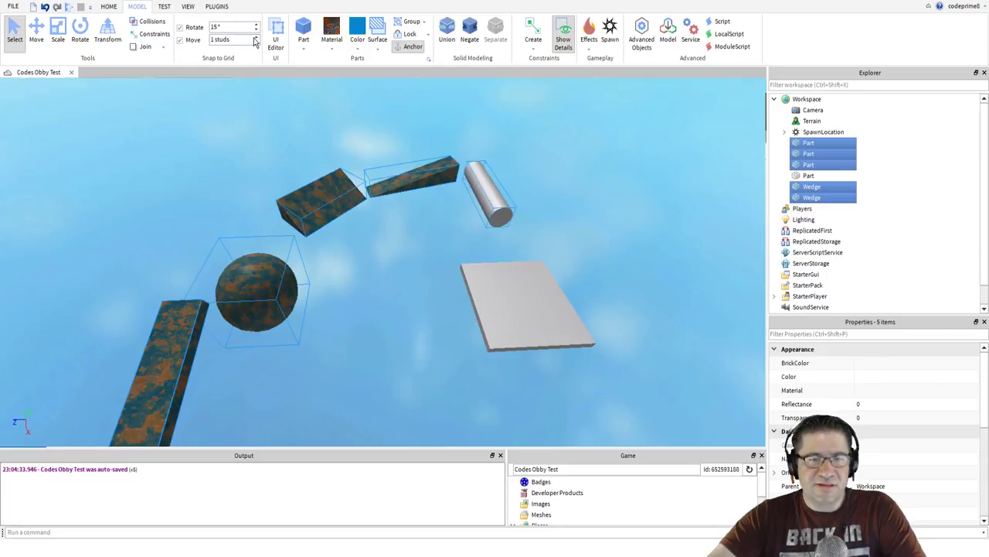
pyautogui.click(332, 31)
pyautogui.click(357, 30)
pyautogui.click(357, 276)
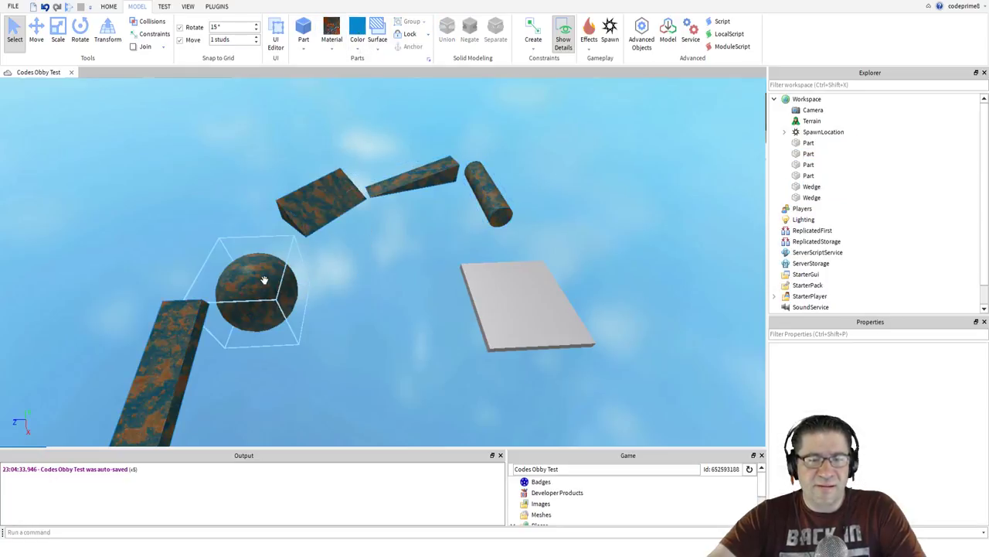
# - Color the sphere Really red and the short wide wedge yellow
pyautogui.click(263, 284)
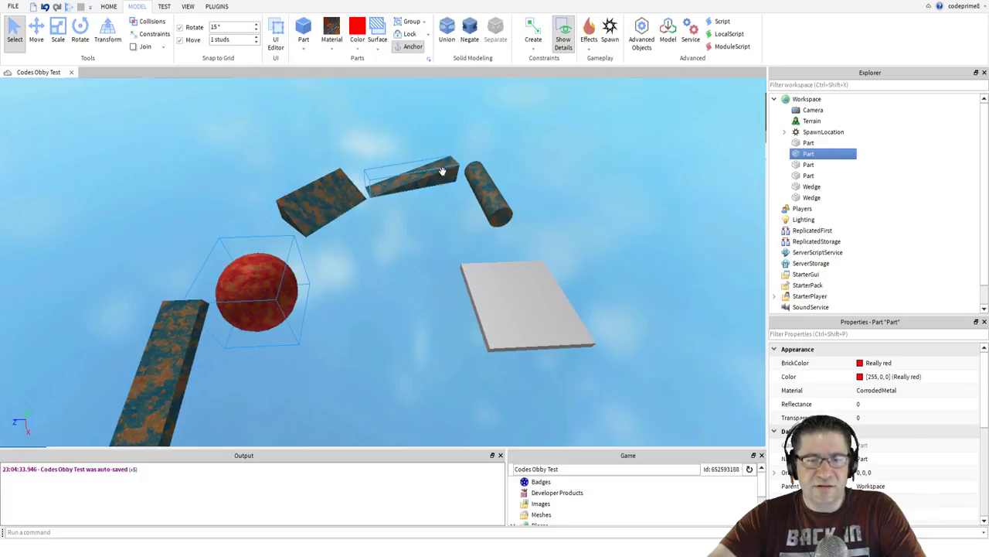
pyautogui.click(456, 146)
pyautogui.click(344, 199)
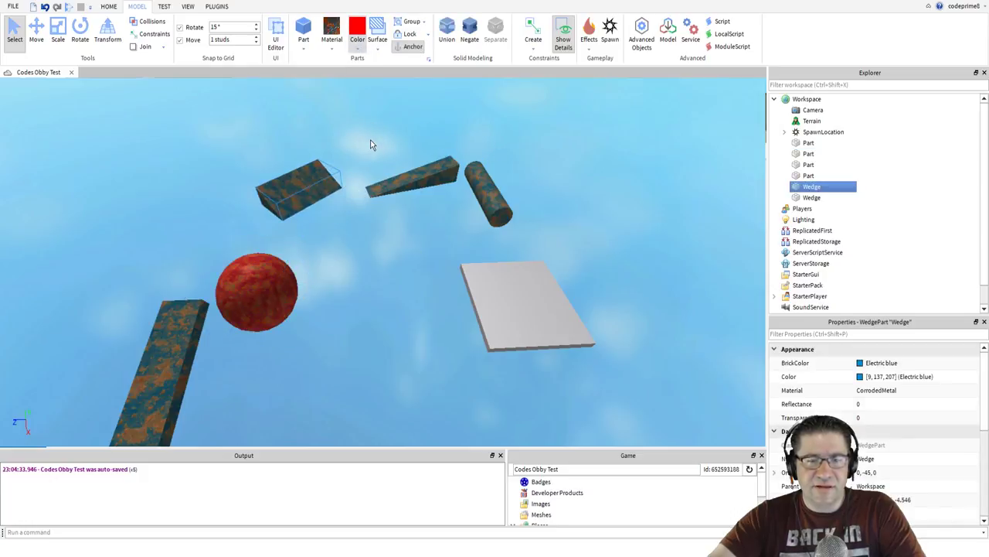
# - Color the long narrow wedge green and the cylinder Magenta
pyautogui.click(409, 172)
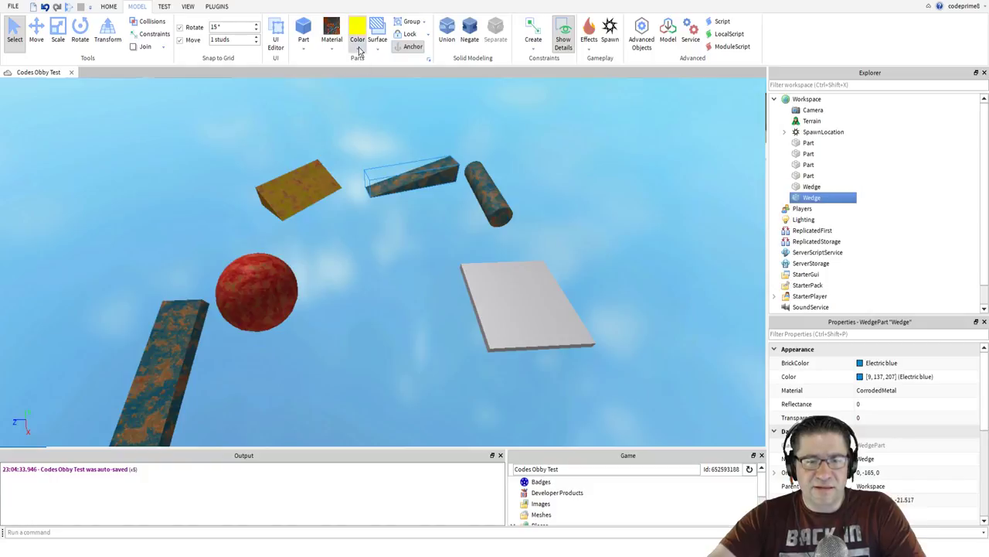
pyautogui.click(488, 202)
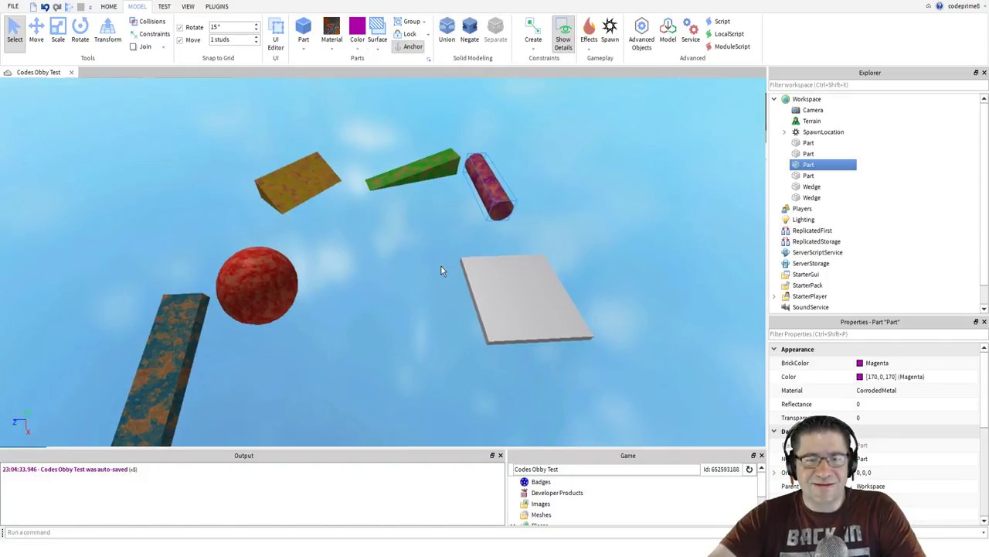
pyautogui.moveTo(442, 266); pyautogui.dragTo(441, 270, button='right')
pyautogui.press('s')
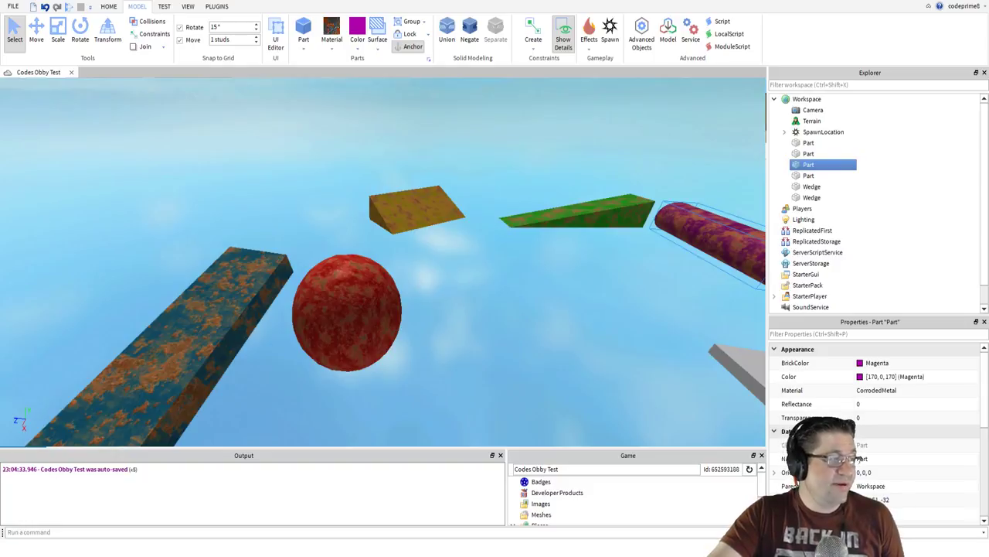
# - Select the blue plank and collapse its Appearance, Data, Behavior and Part property groups
pyautogui.click(238, 325)
pyautogui.scroll(-5, 238, 325)
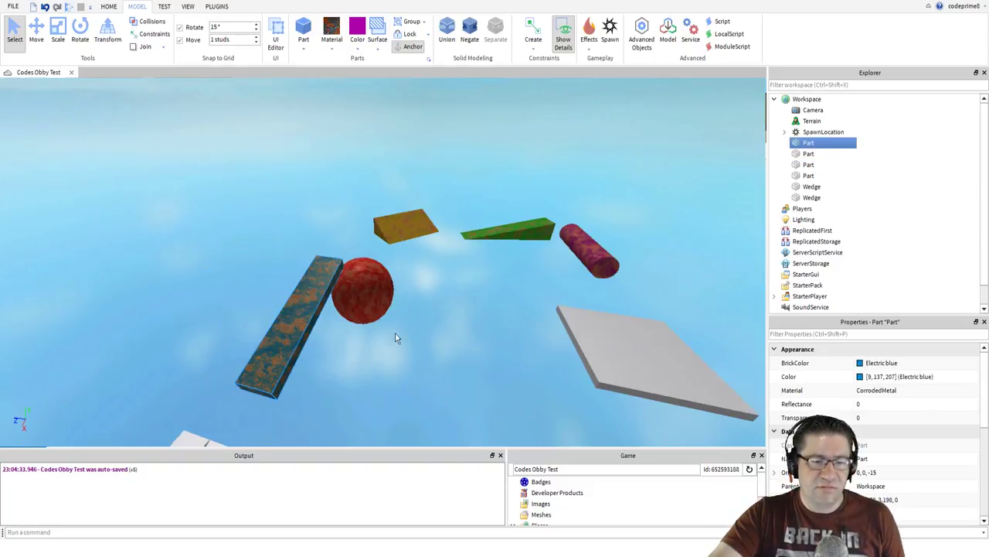
pyautogui.scroll(3, 358, 341)
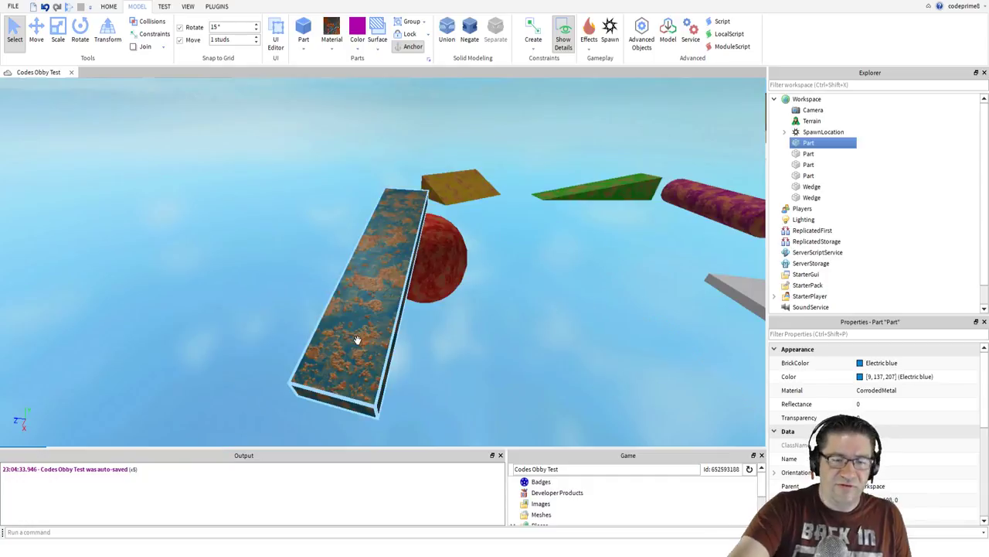
pyautogui.moveTo(358, 341); pyautogui.dragTo(363, 307, button='right')
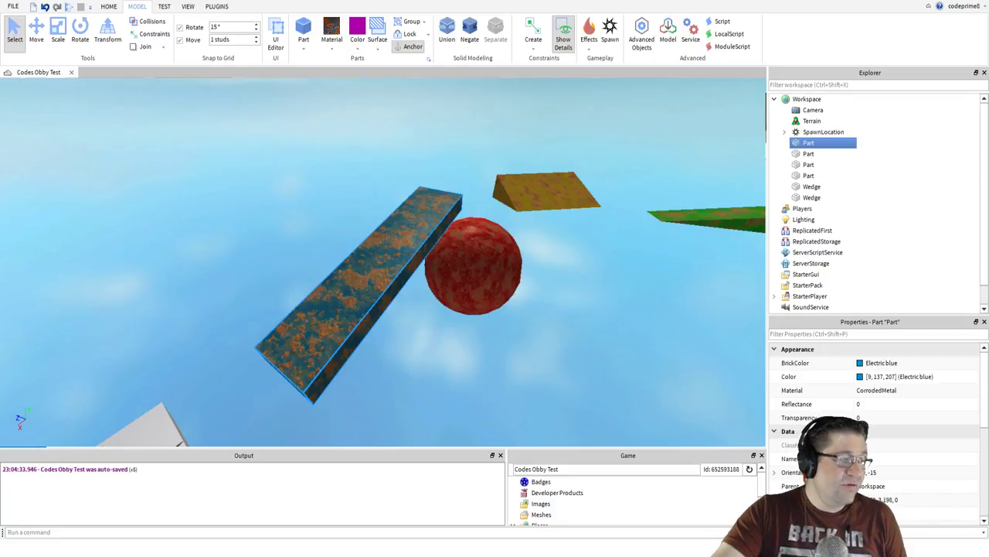
pyautogui.click(190, 7)
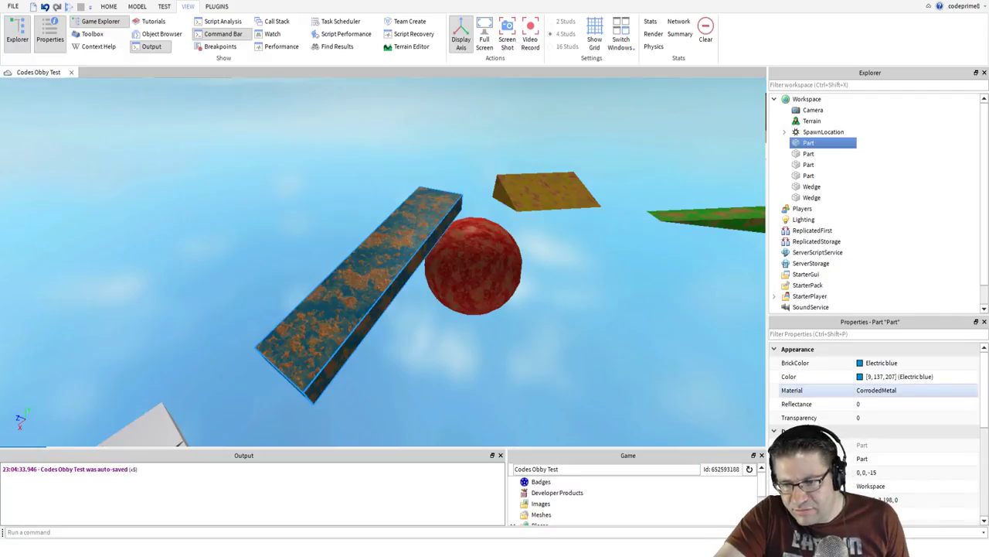
pyautogui.click(775, 349)
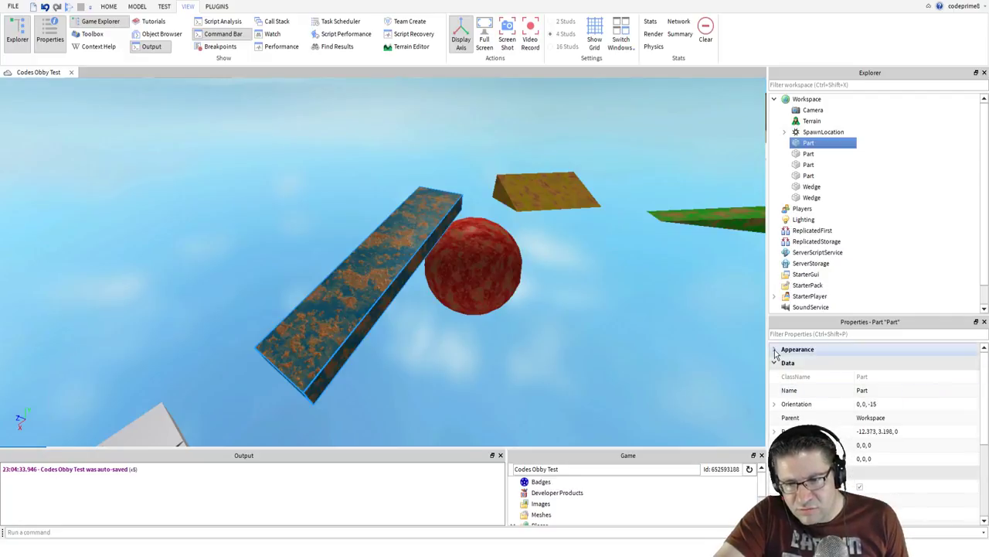
pyautogui.click(774, 363)
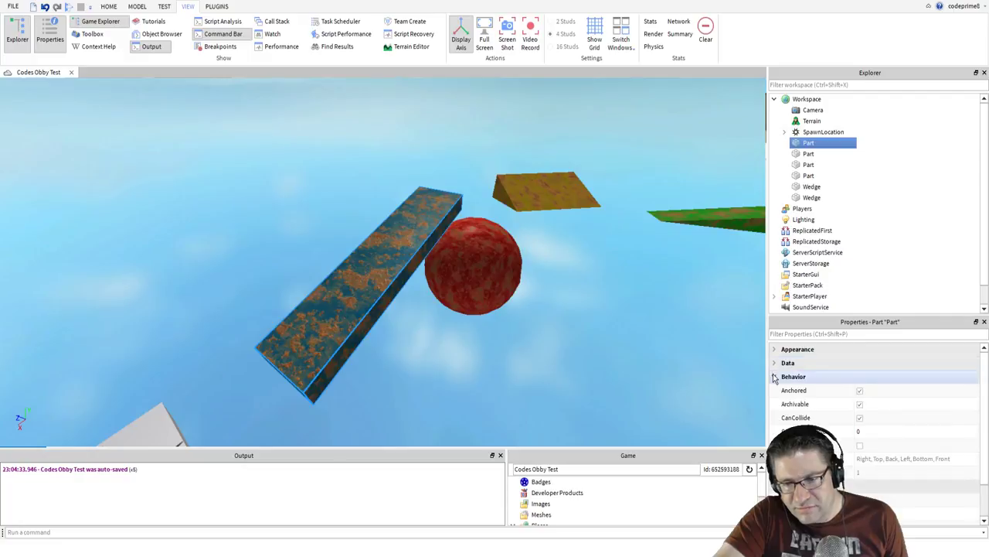
pyautogui.click(774, 376)
pyautogui.click(774, 390)
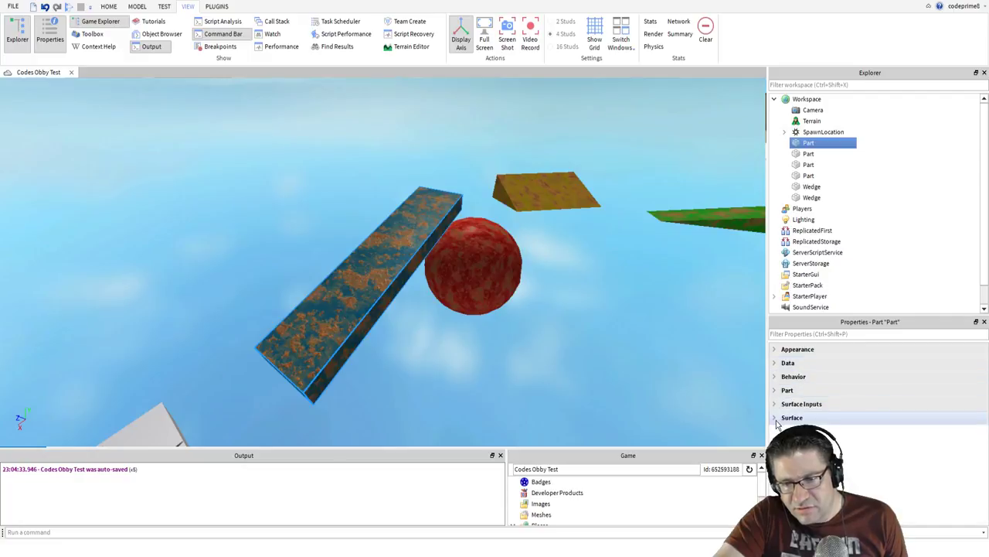
# - Expand the blue plank's Appearance properties and raise its Transparency to make it semi-transparent
pyautogui.click(775, 350)
pyautogui.click(776, 351)
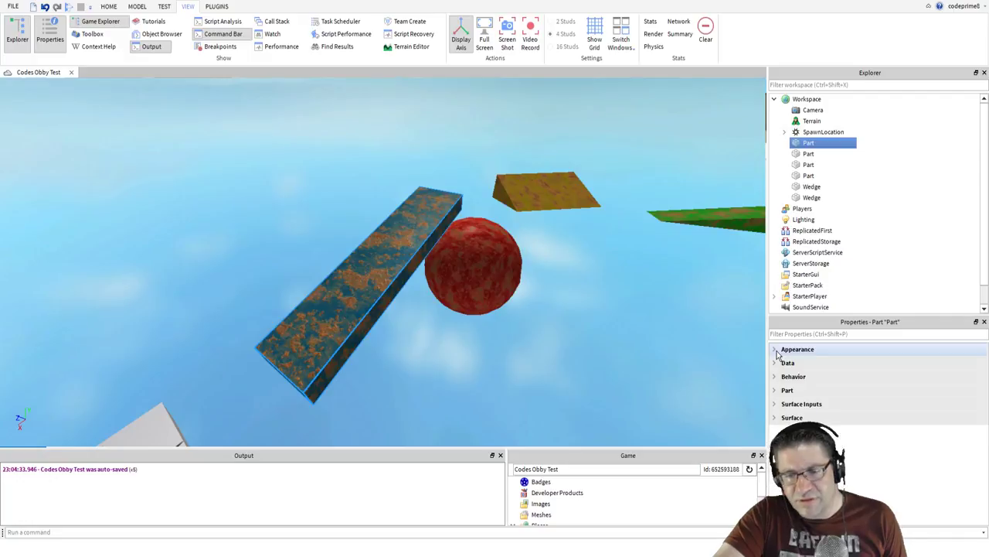
pyautogui.click(776, 351)
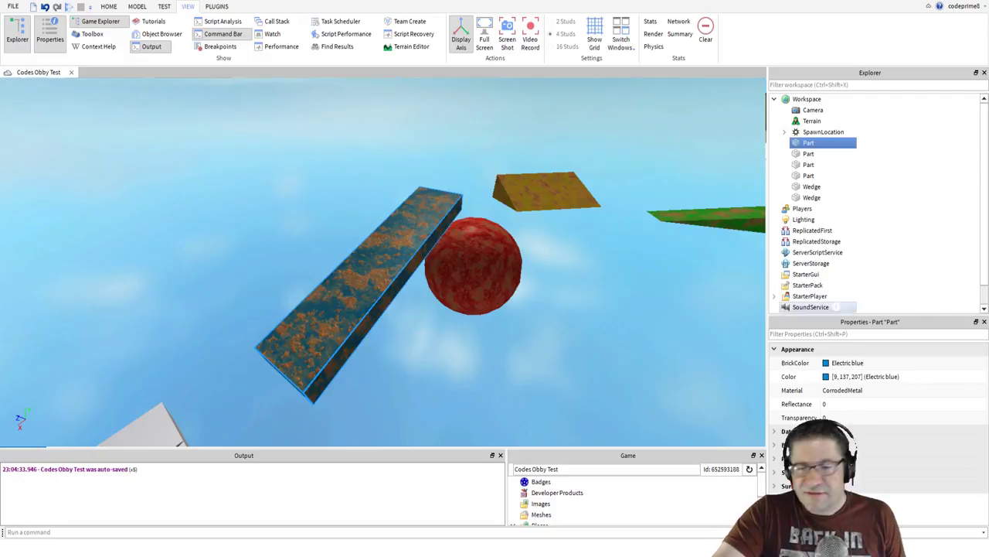
pyautogui.click(841, 417)
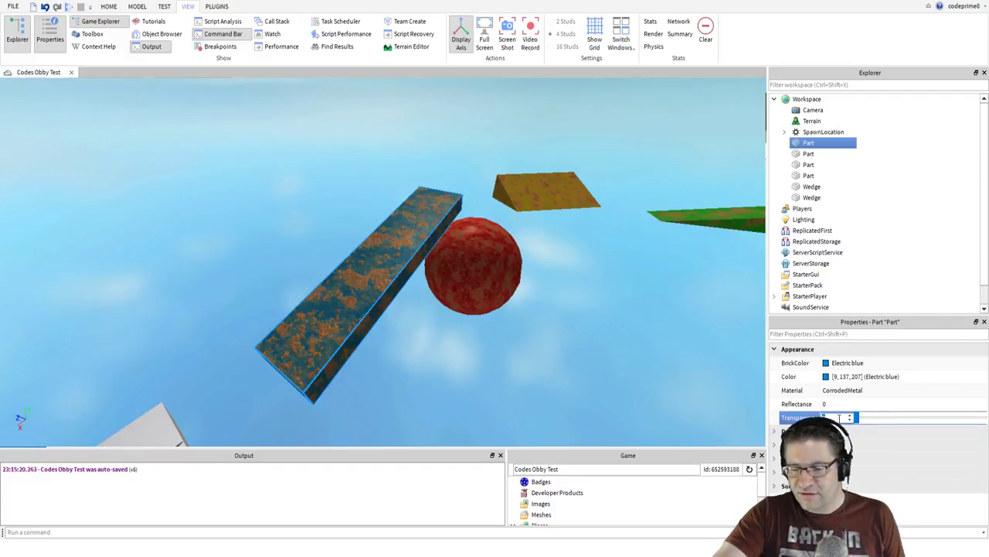
pyautogui.press('Return')
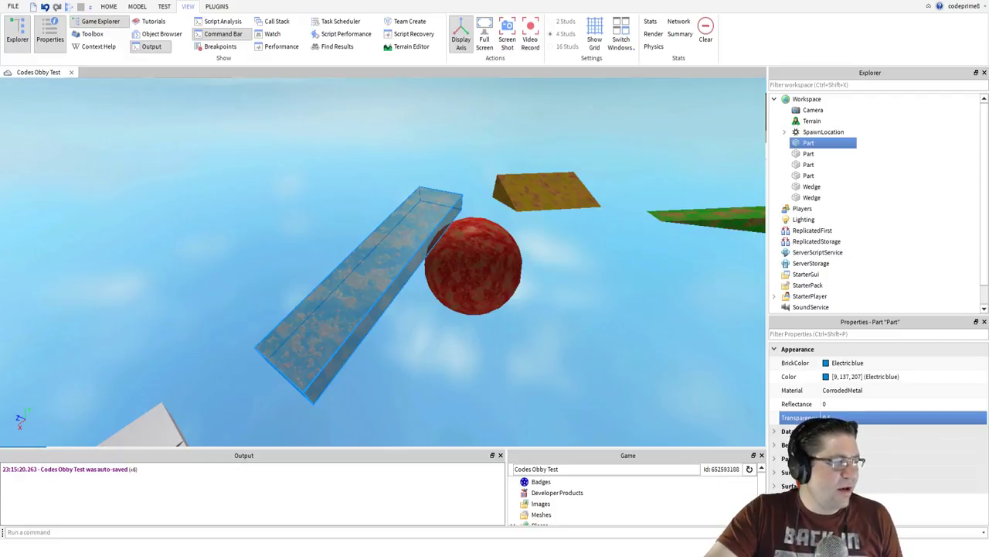
# - Select the red sphere, set its Color to 0, 0, 255, and look at it up close
pyautogui.click(473, 266)
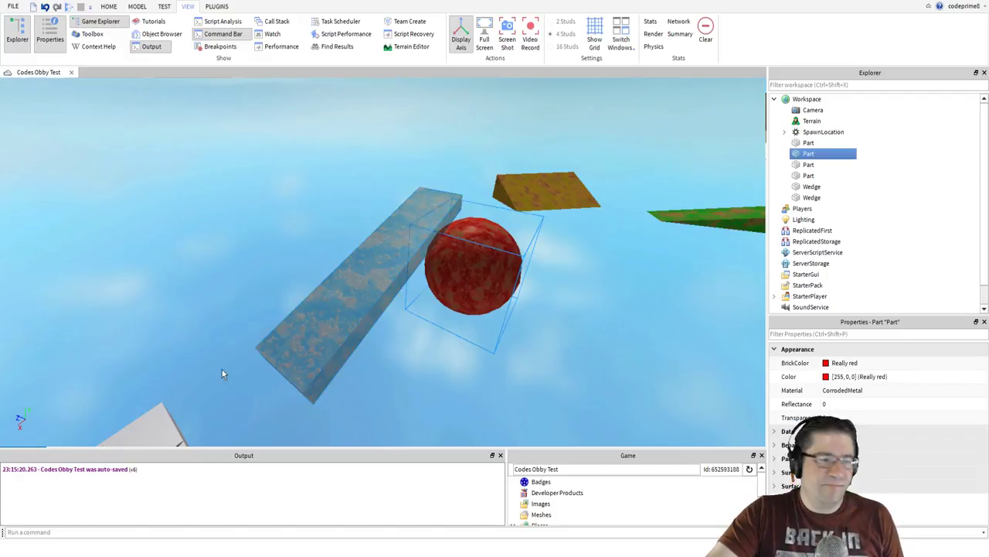
pyautogui.press('f')
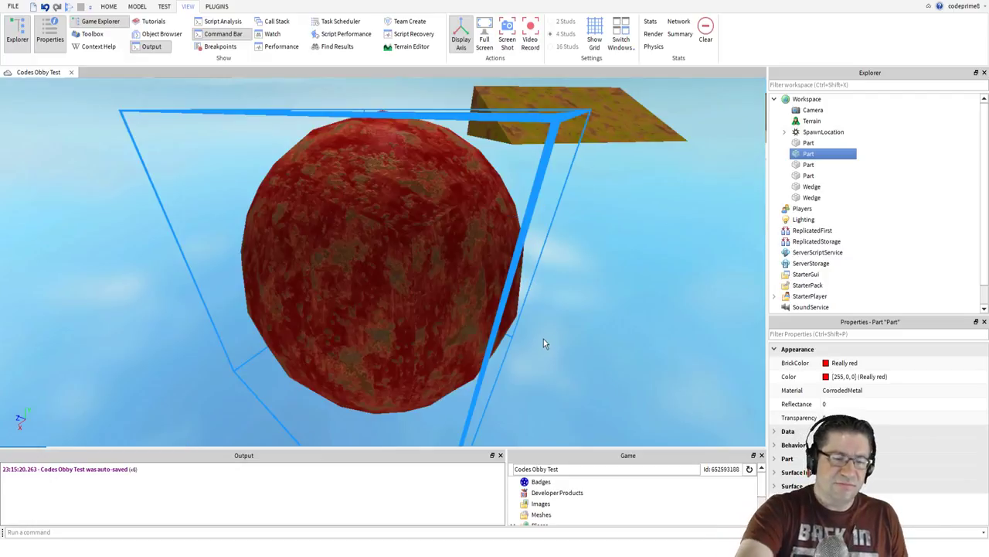
pyautogui.scroll(-6, 544, 339)
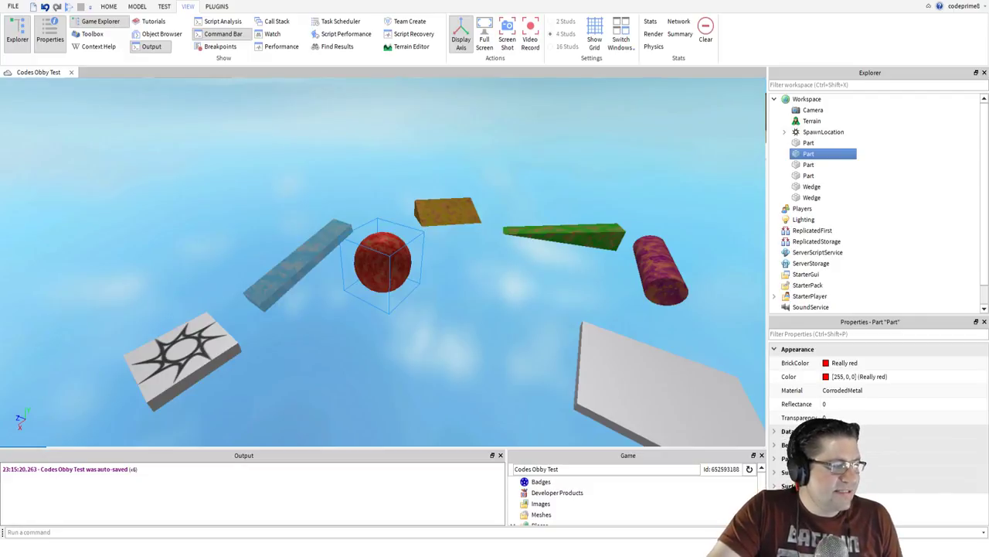
pyautogui.click(892, 377)
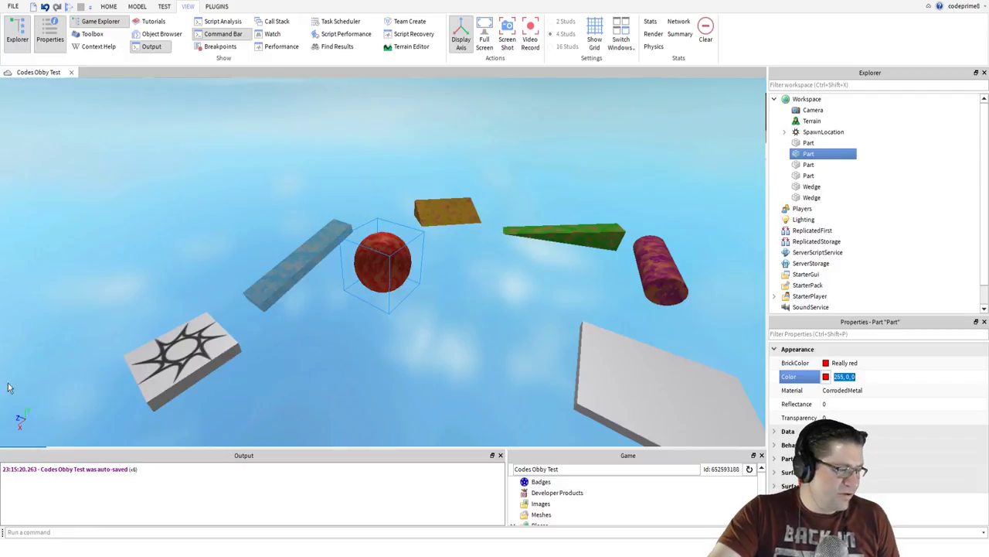
pyautogui.press('Return')
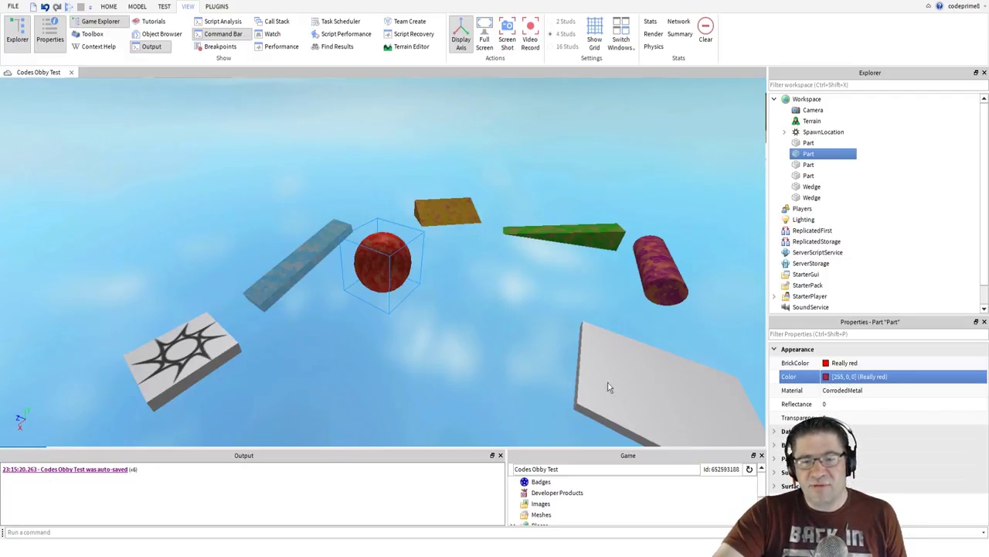
pyautogui.click(842, 377)
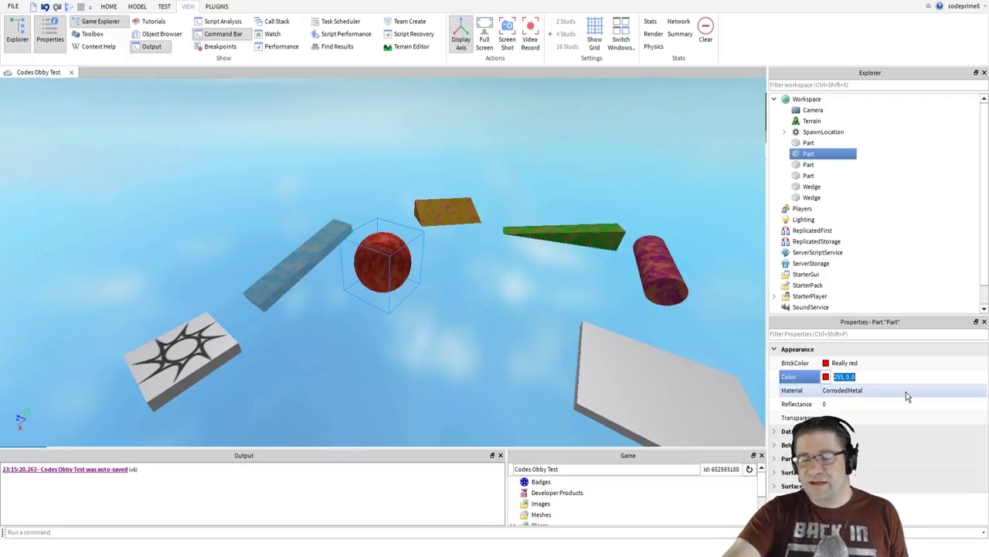
pyautogui.write('0, 0, 255')
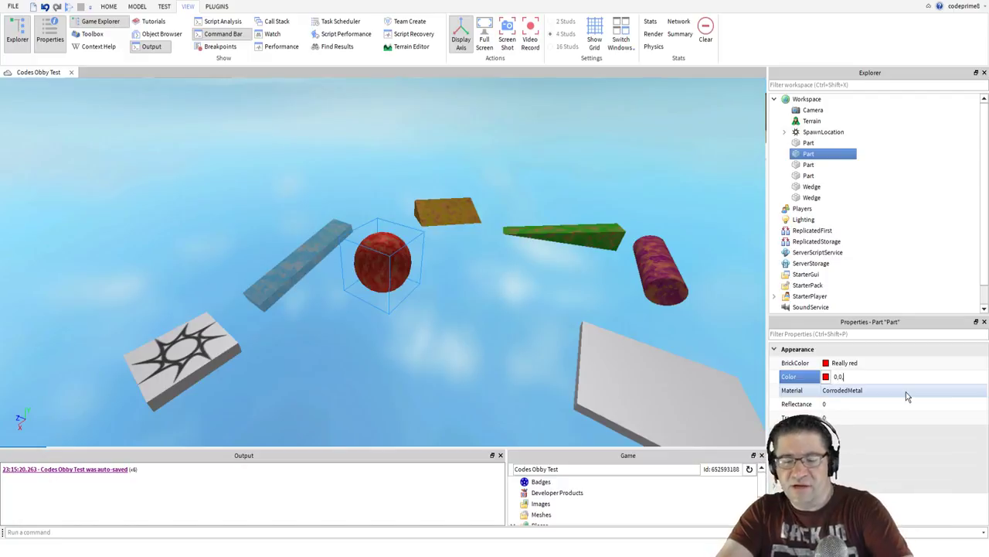
pyautogui.press('Return')
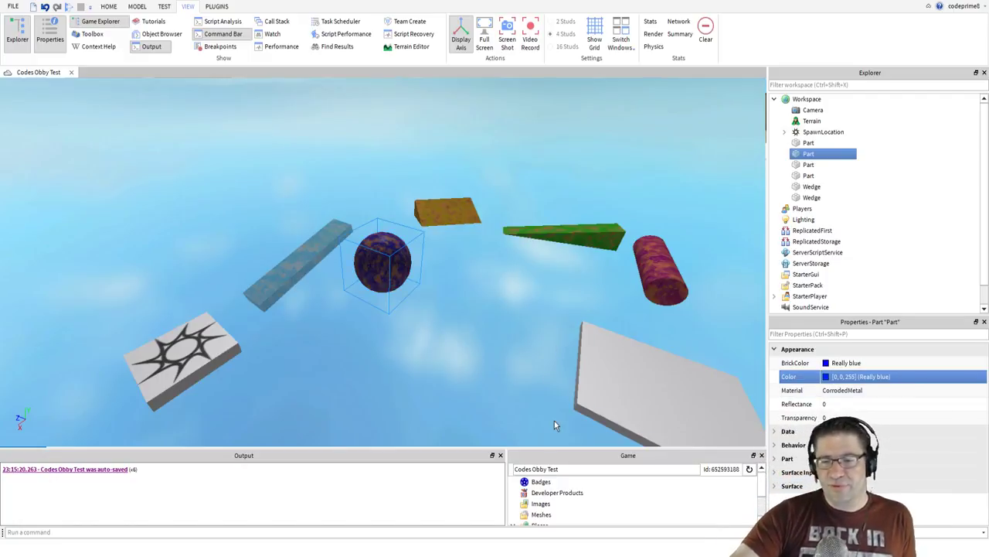
pyautogui.scroll(5, 408, 312)
pyautogui.press('f')
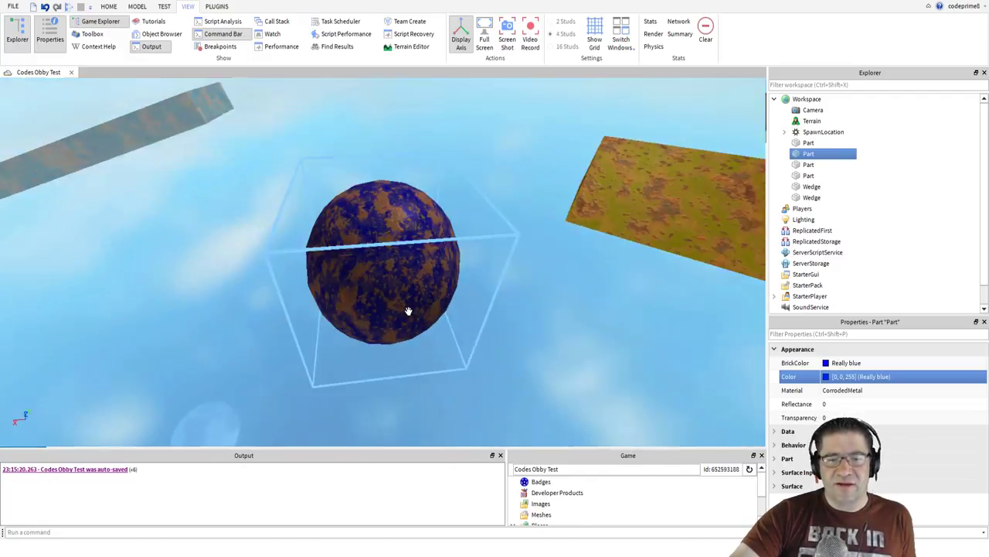
pyautogui.moveTo(409, 311); pyautogui.dragTo(408, 311, button='right')
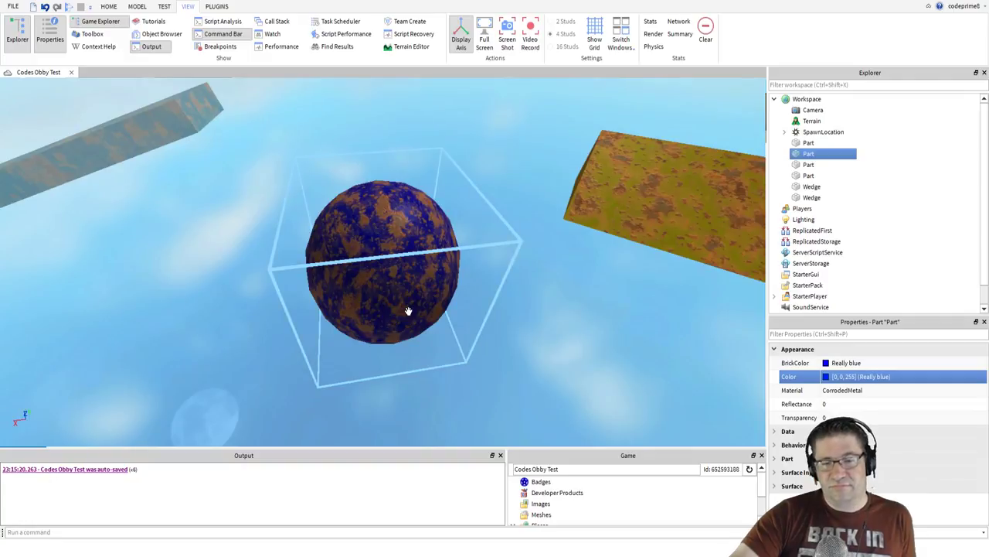
pyautogui.press('f')
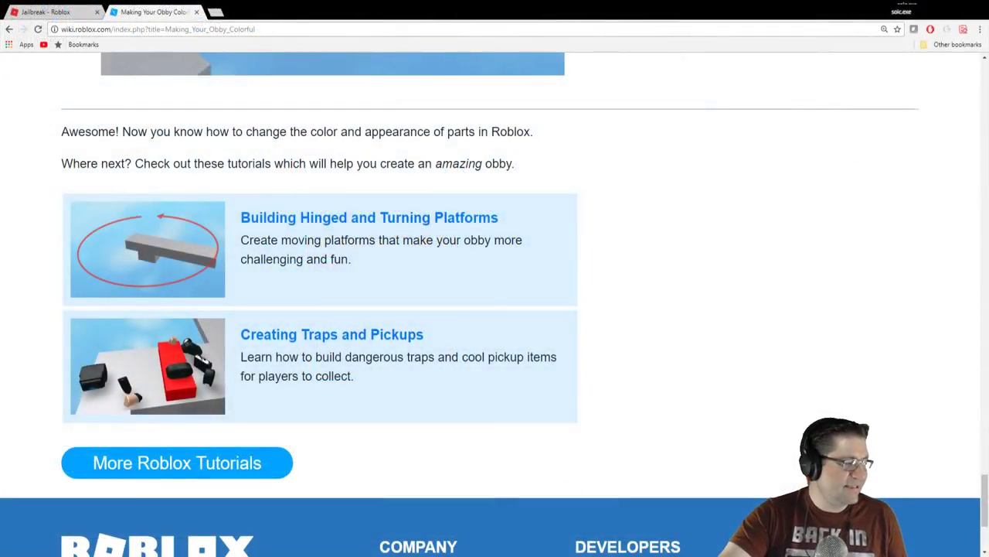
# - In the browser, open the Building Hinged and Turning Platforms tutorial and read how to create the hinged platform's support
pyautogui.click(414, 217)
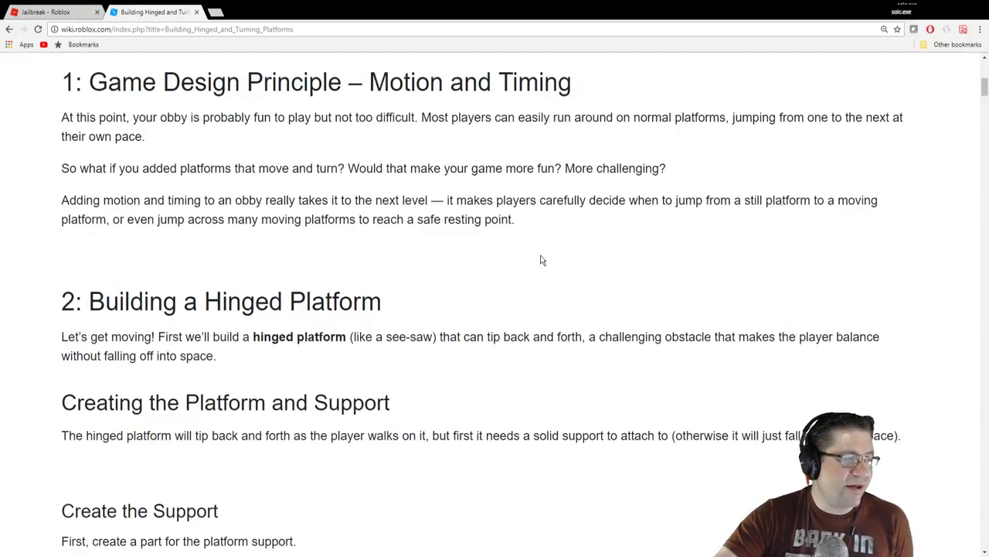
pyautogui.scroll(-2, 544, 259)
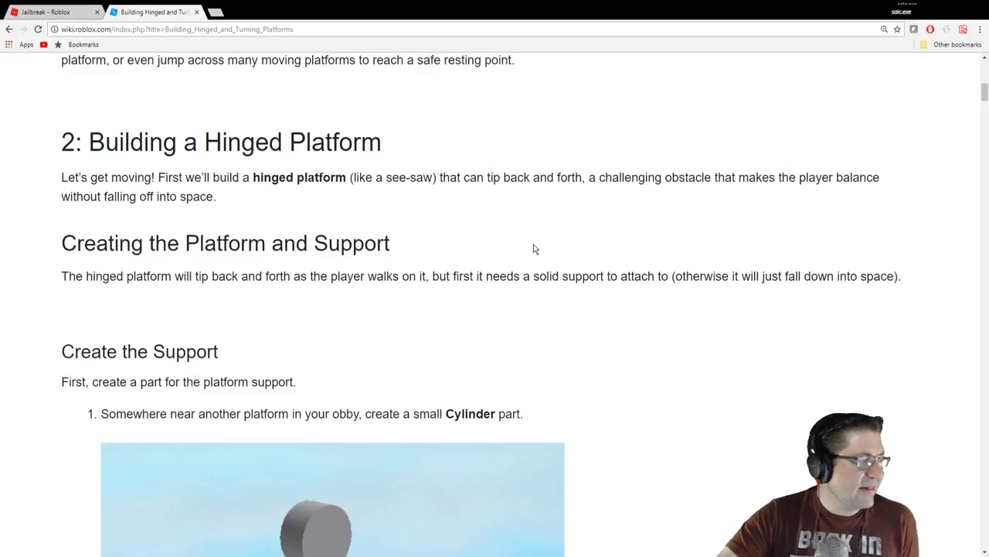
pyautogui.scroll(-1, 417, 232)
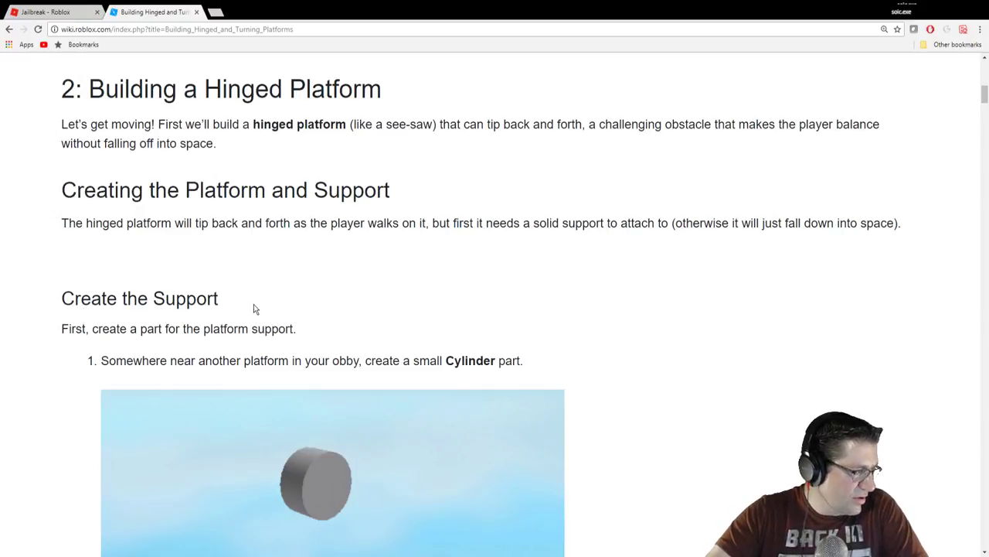
pyautogui.scroll(-3, 296, 309)
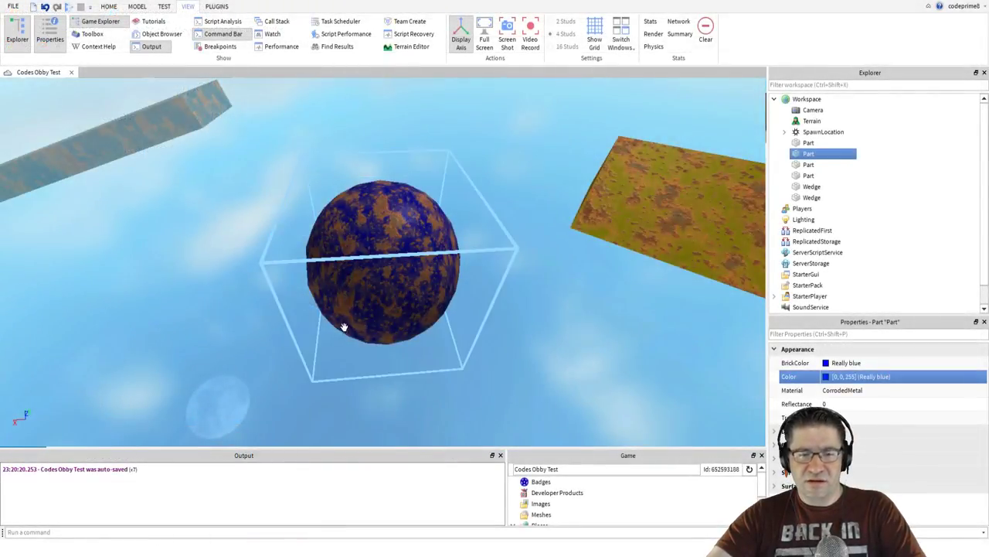
# - Switch back to Roblox Studio and insert a cylinder part at the edge of the large grey platform
pyautogui.scroll(-10, 403, 266)
pyautogui.moveTo(404, 265); pyautogui.dragTo(404, 267, button='right')
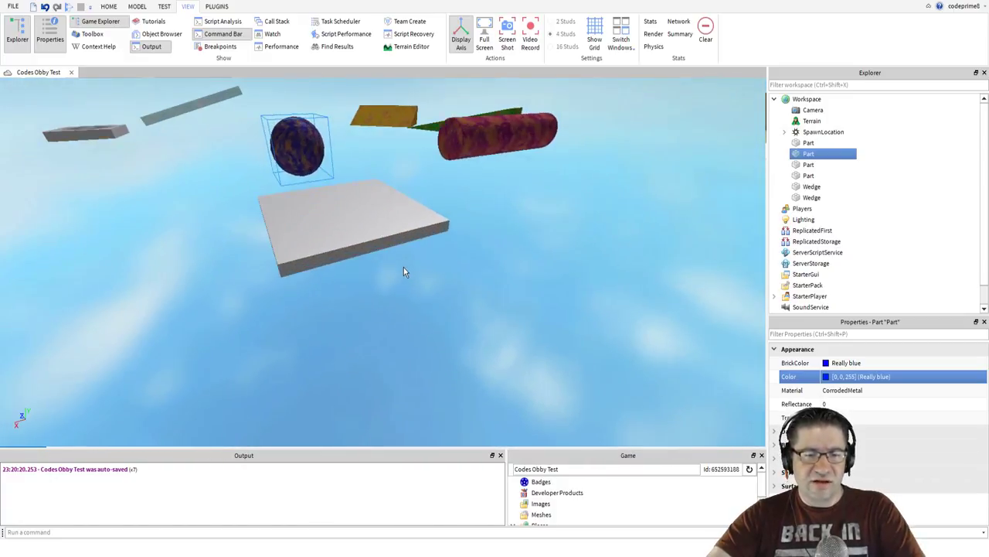
pyautogui.click(371, 230)
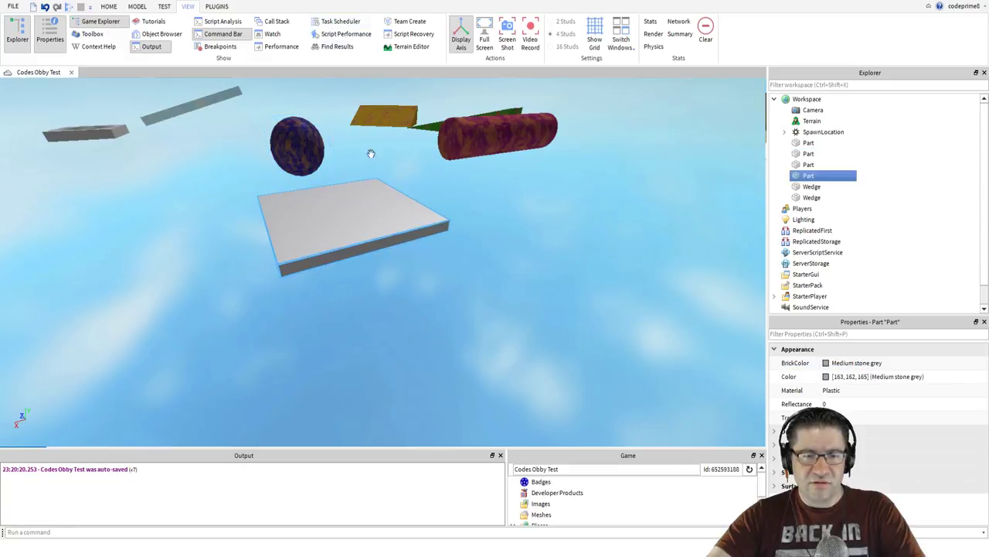
pyautogui.click(139, 7)
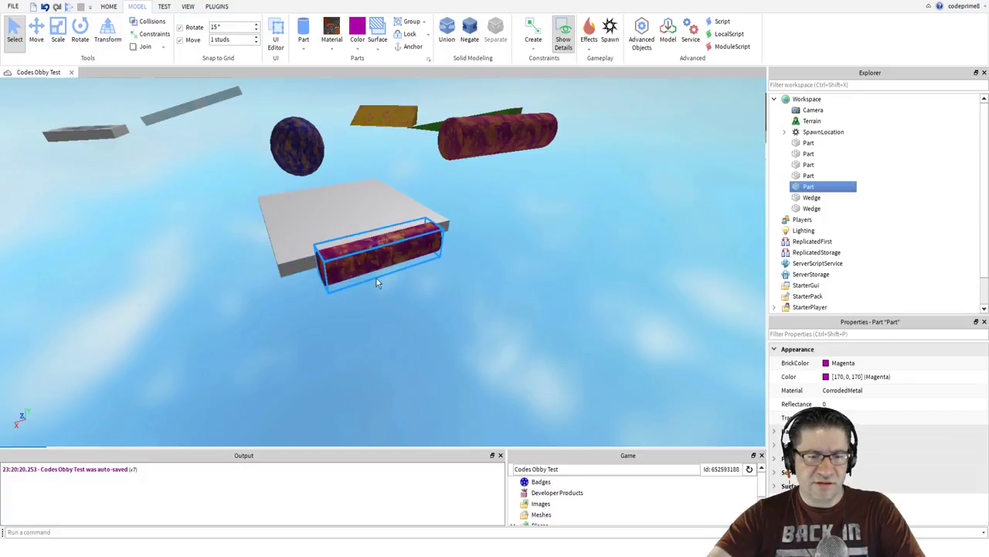
# - Scale the new cylinder into a short disc by shortening its length and enlarging its height and depth
pyautogui.click(58, 33)
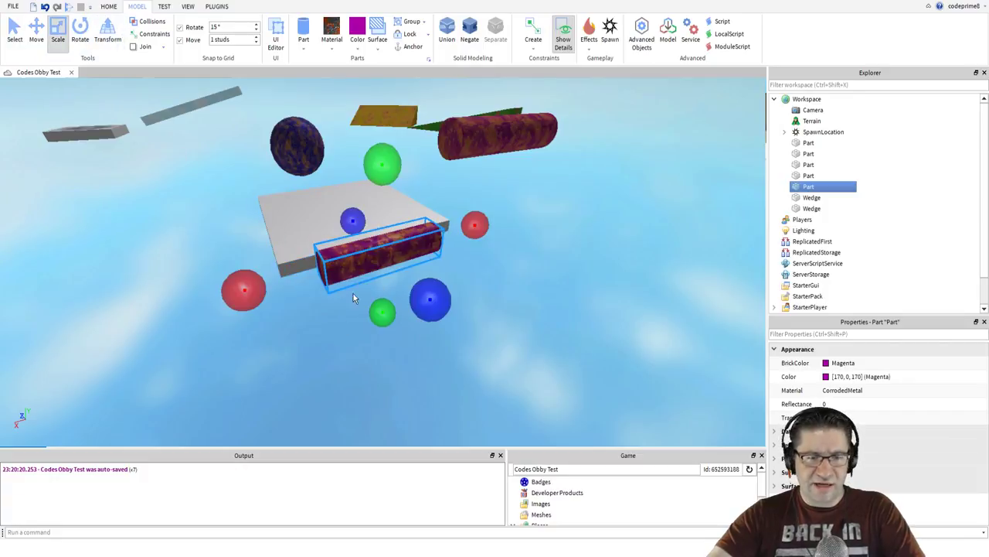
pyautogui.moveTo(271, 290); pyautogui.dragTo(350, 259)
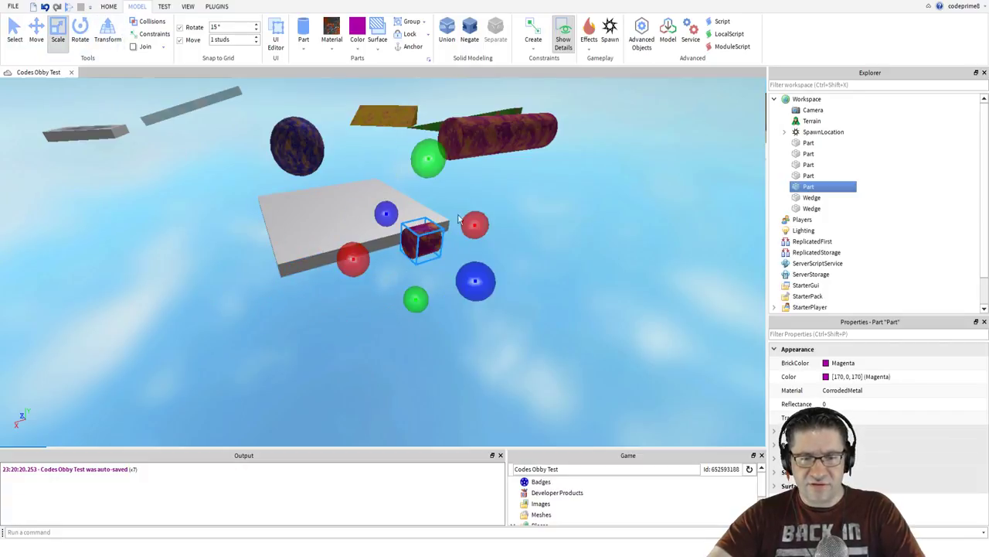
pyautogui.moveTo(434, 155); pyautogui.dragTo(436, 85)
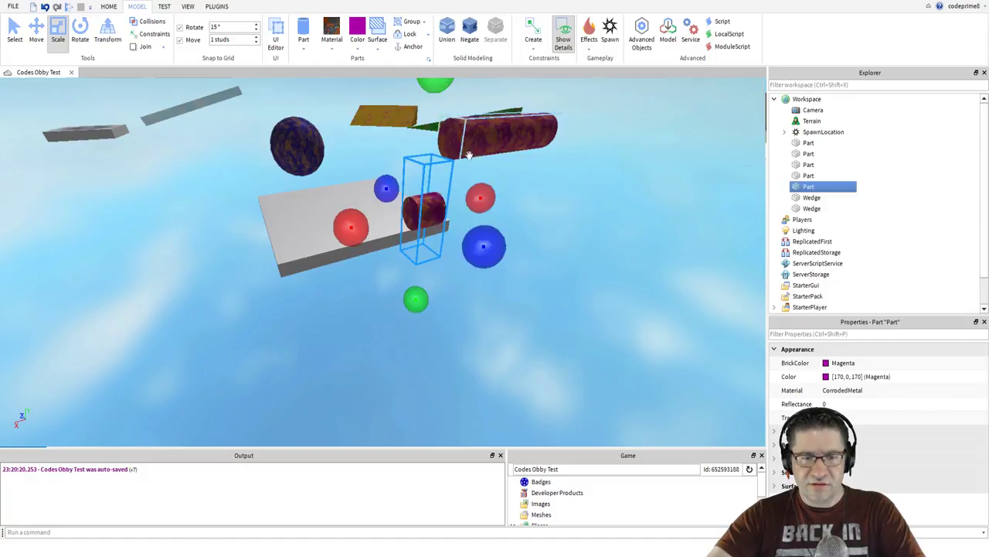
pyautogui.moveTo(478, 246); pyautogui.dragTo(512, 286)
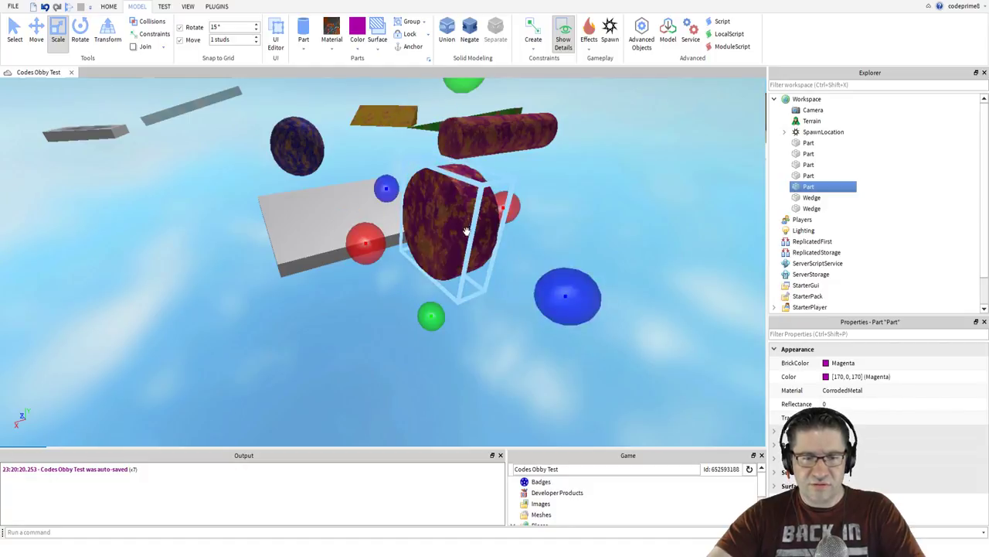
# - Move the short cylinder lower and farther away from the large grey platform, and anchor it
pyautogui.moveTo(512, 287); pyautogui.dragTo(580, 274, button='middle')
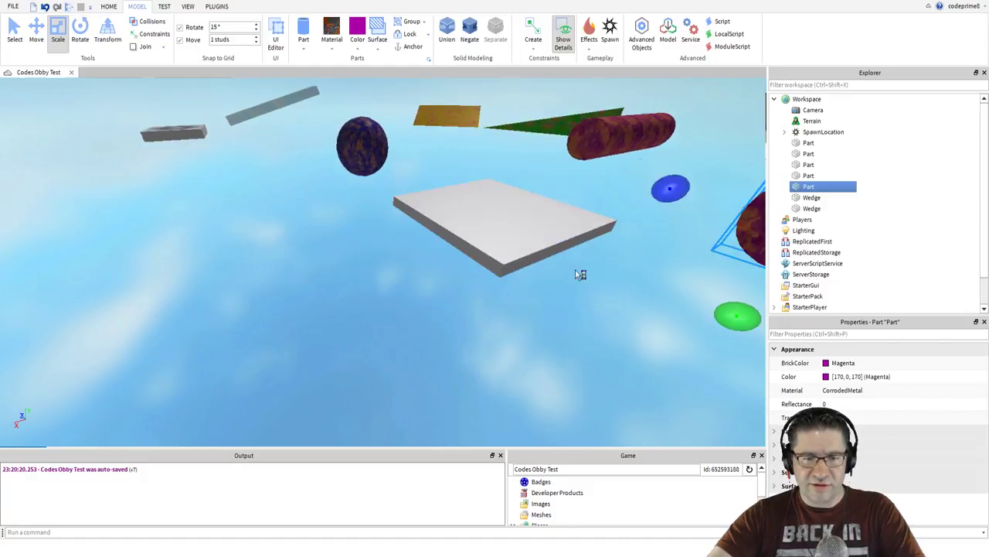
pyautogui.press('f')
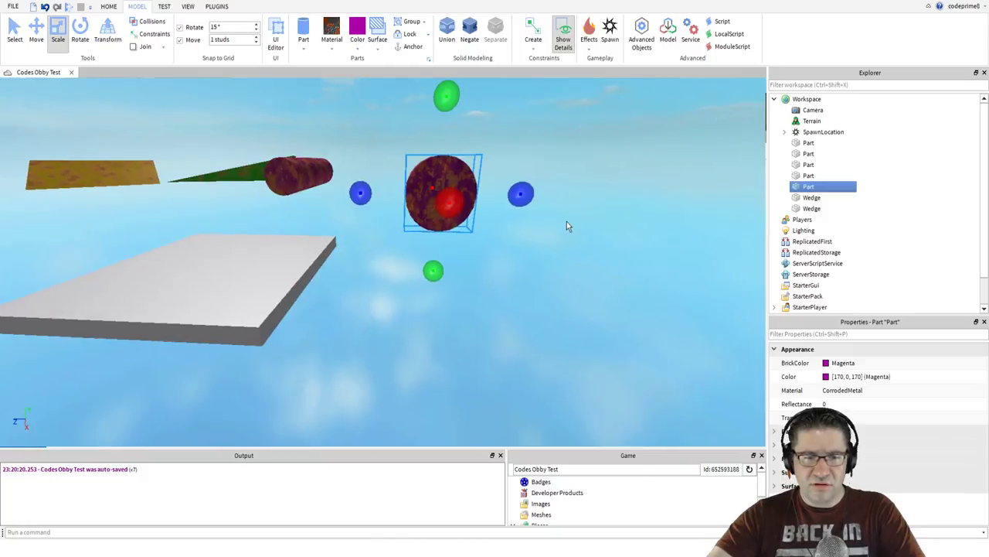
pyautogui.moveTo(546, 229); pyautogui.dragTo(325, 131, button='right')
pyautogui.click(36, 33)
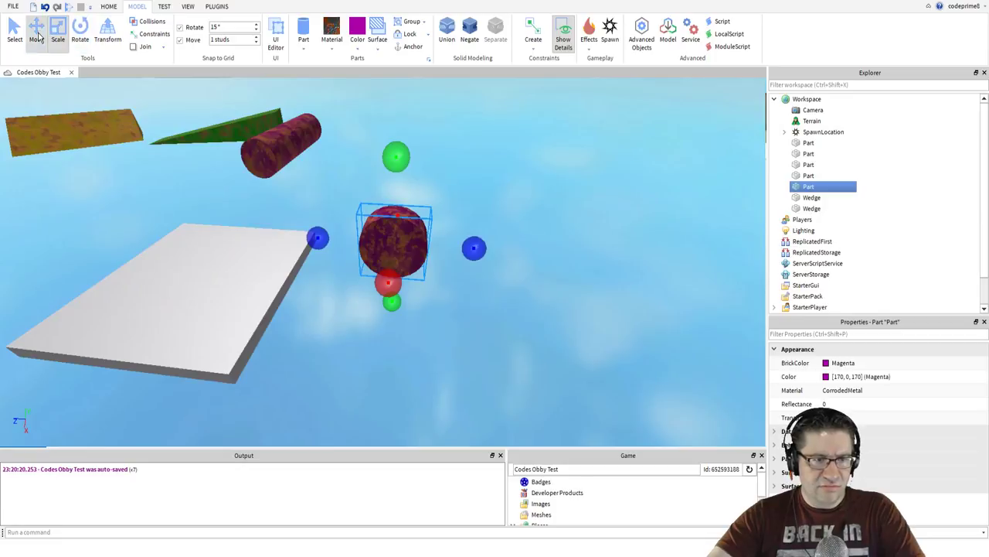
pyautogui.moveTo(397, 143); pyautogui.dragTo(399, 188)
pyautogui.moveTo(497, 279); pyautogui.dragTo(537, 290)
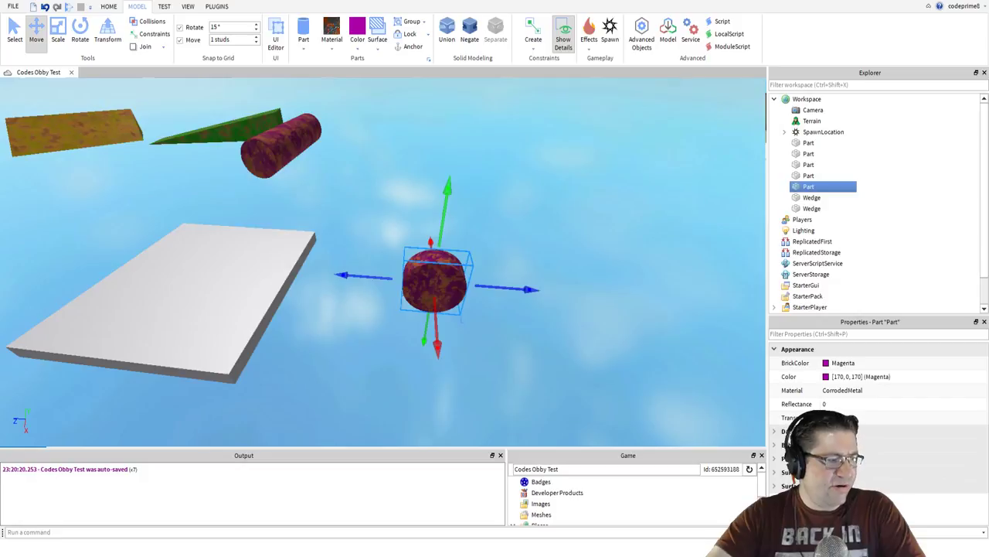
pyautogui.click(413, 48)
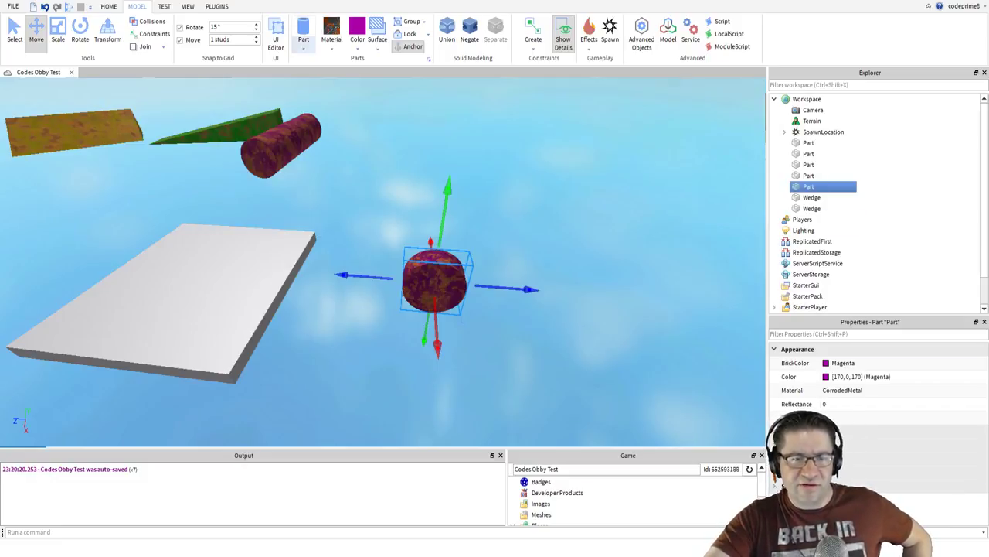
# - Insert a block part and place it directly in front of the short cylinder
pyautogui.click(305, 38)
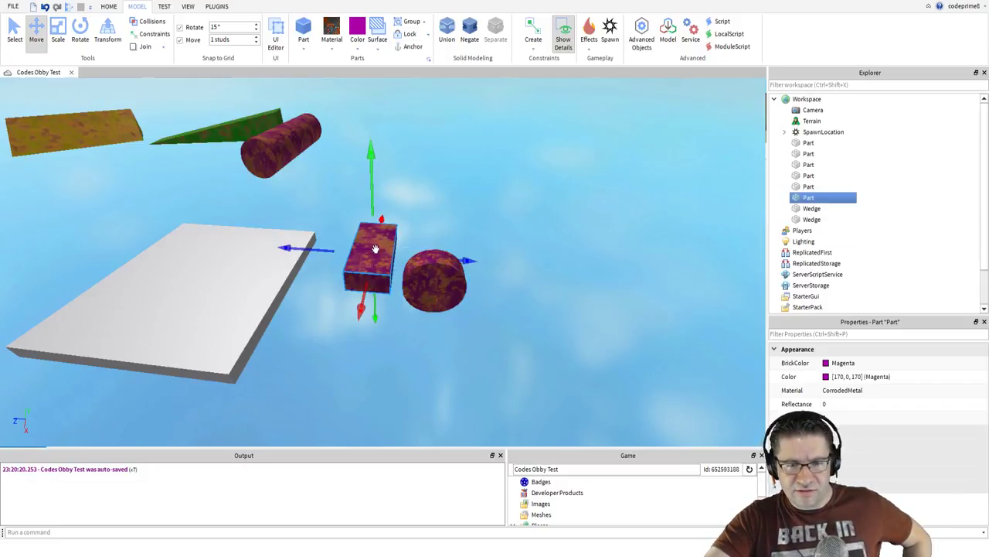
pyautogui.moveTo(376, 250); pyautogui.dragTo(451, 331)
pyautogui.moveTo(451, 331); pyautogui.dragTo(259, 316, button='right')
pyautogui.click(263, 297)
pyautogui.press('a')
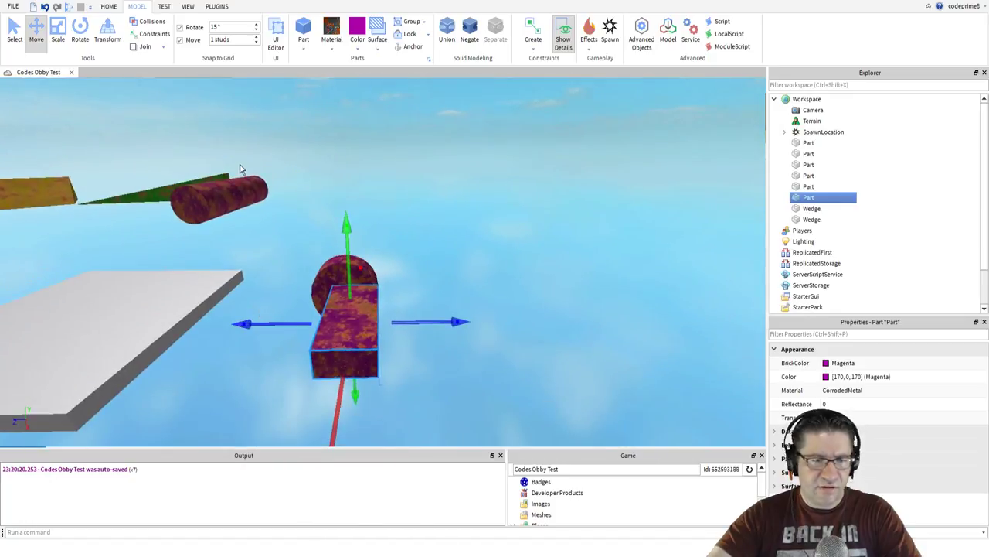
# - Scale the new block outward on both sides of the cylinder to form a long, wide platform
pyautogui.click(58, 31)
pyautogui.moveTo(430, 323); pyautogui.dragTo(531, 331)
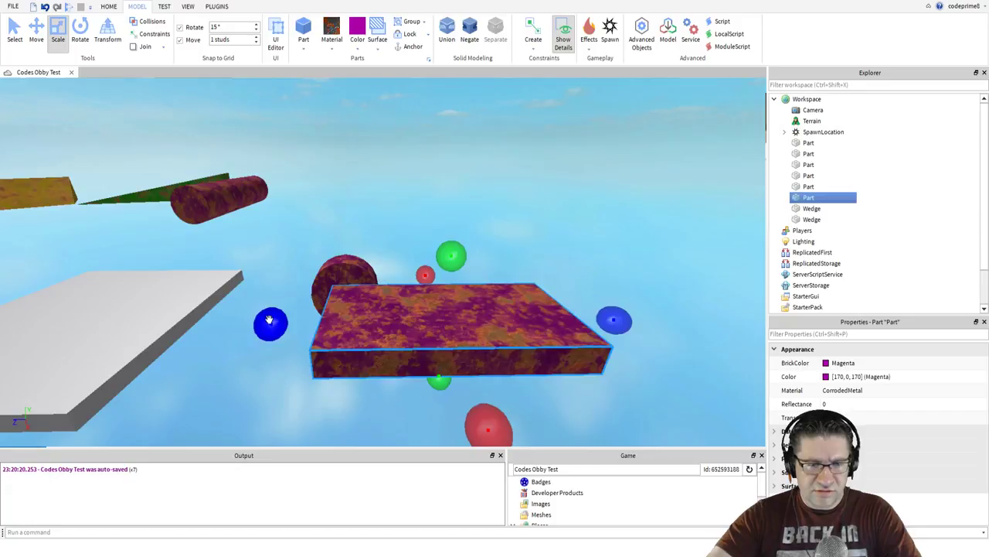
pyautogui.moveTo(271, 324); pyautogui.dragTo(95, 322)
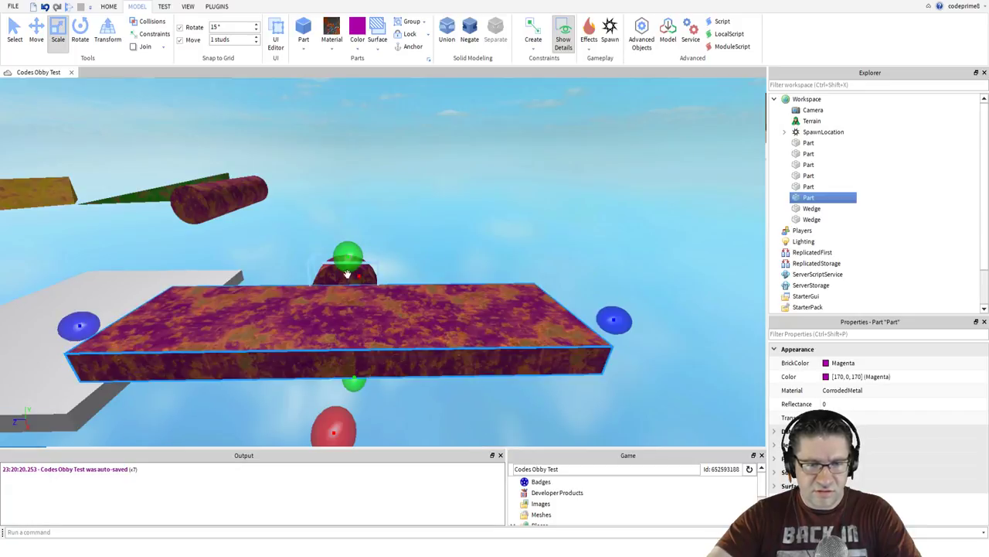
# - Shorten the long platform in front of the cylinder slightly at one end, and turn Collisions off
pyautogui.moveTo(613, 314); pyautogui.dragTo(586, 320)
pyautogui.moveTo(516, 278); pyautogui.dragTo(514, 280, button='right')
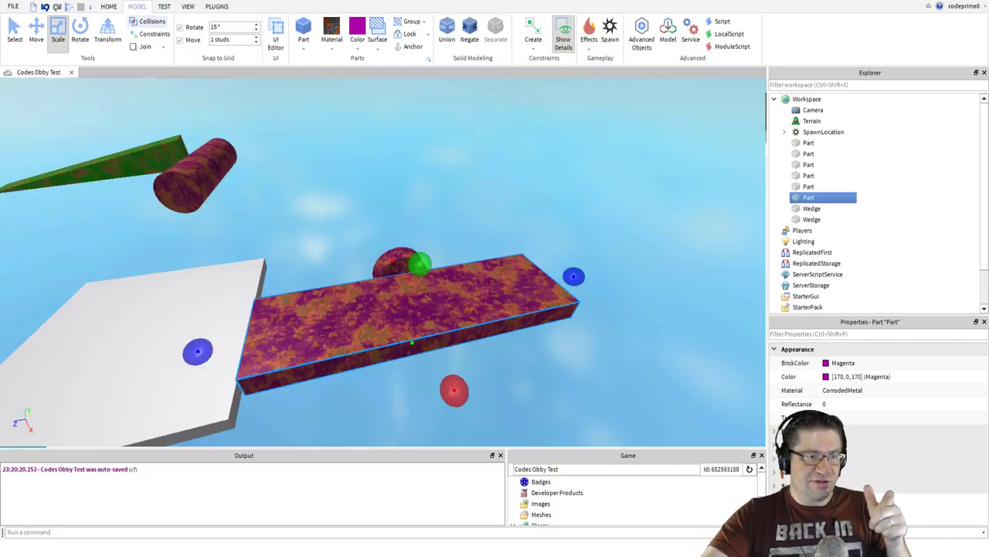
pyautogui.click(148, 22)
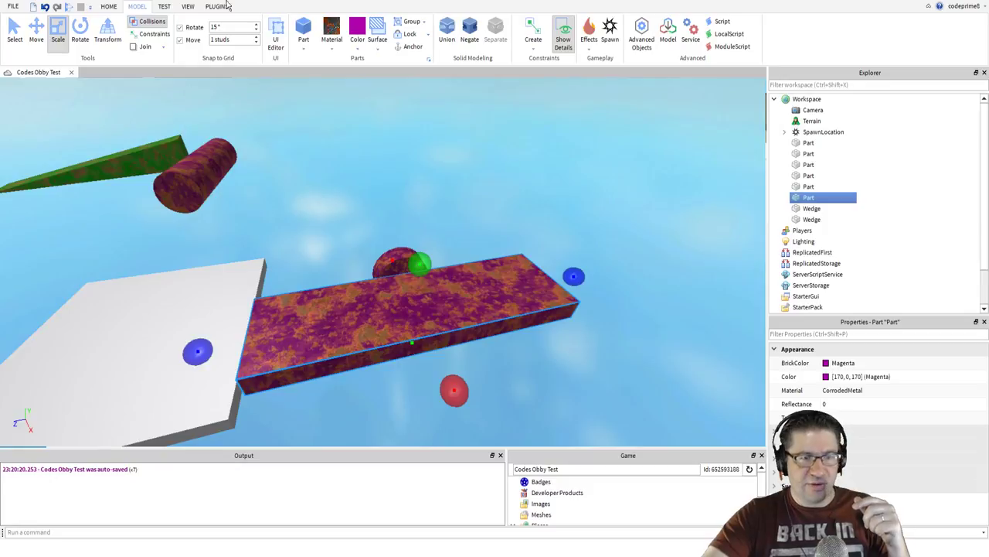
pyautogui.click(41, 28)
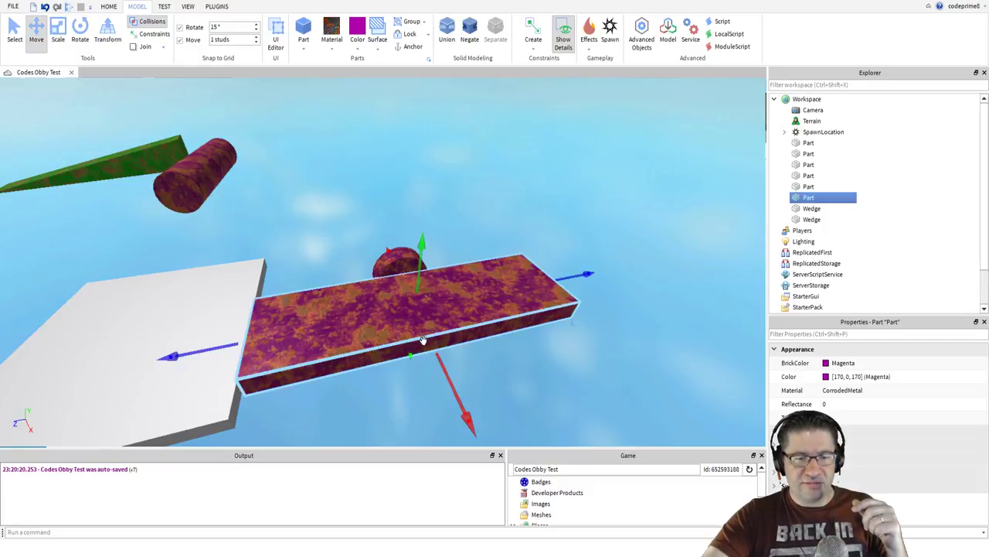
pyautogui.click(143, 21)
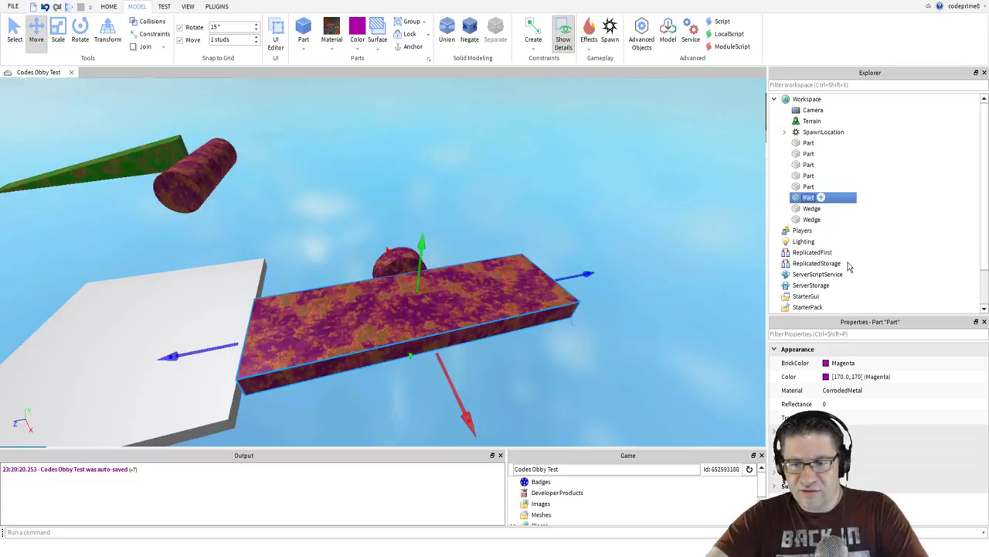
# - Rename the long platform part as PlatformSupport
pyautogui.press('F2')
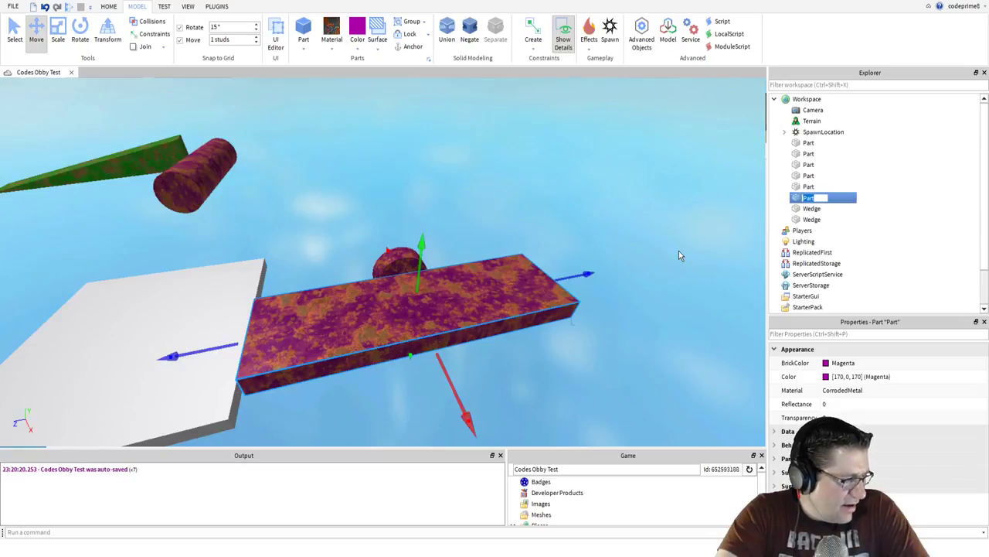
pyautogui.write('Platf')
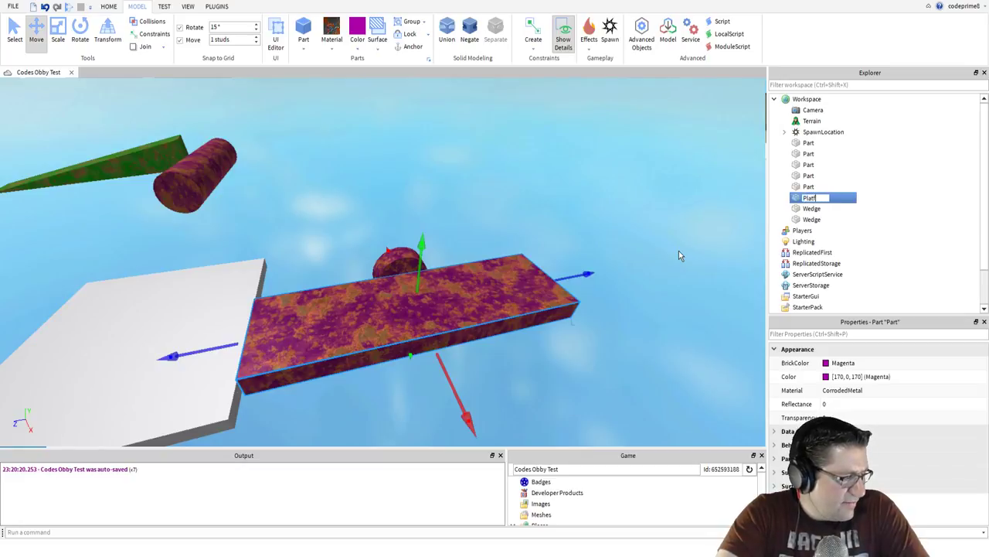
pyautogui.write('ormSupport')
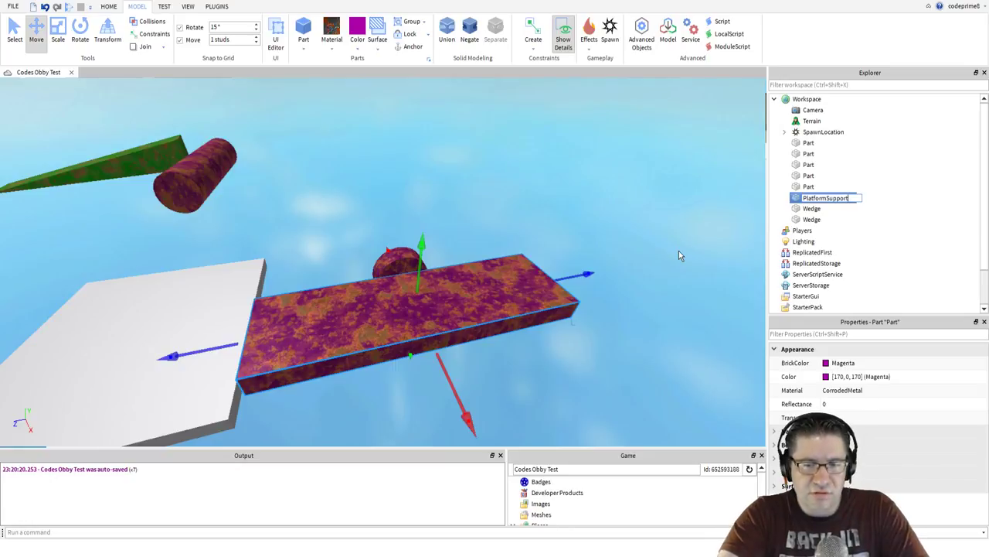
pyautogui.press('Return')
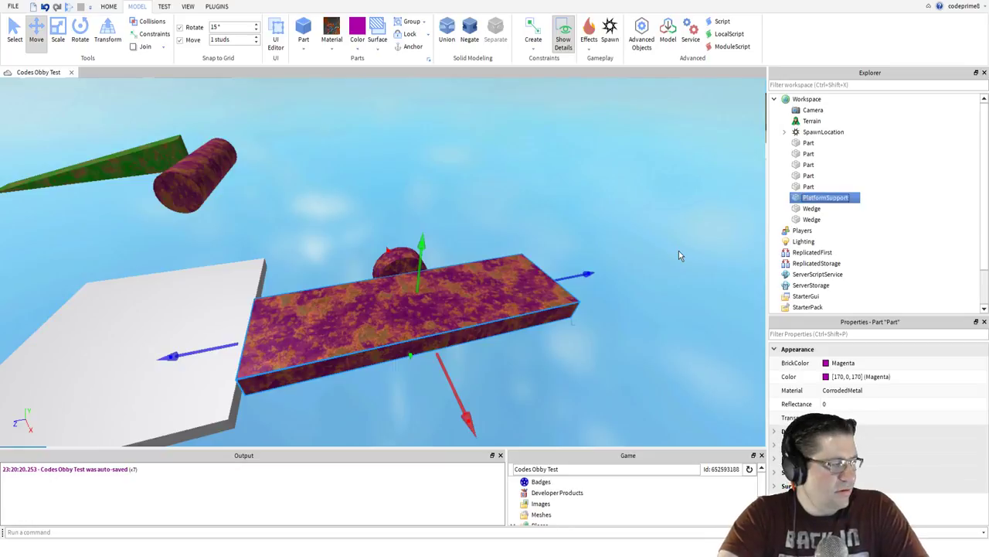
pyautogui.scroll(-10, 679, 256)
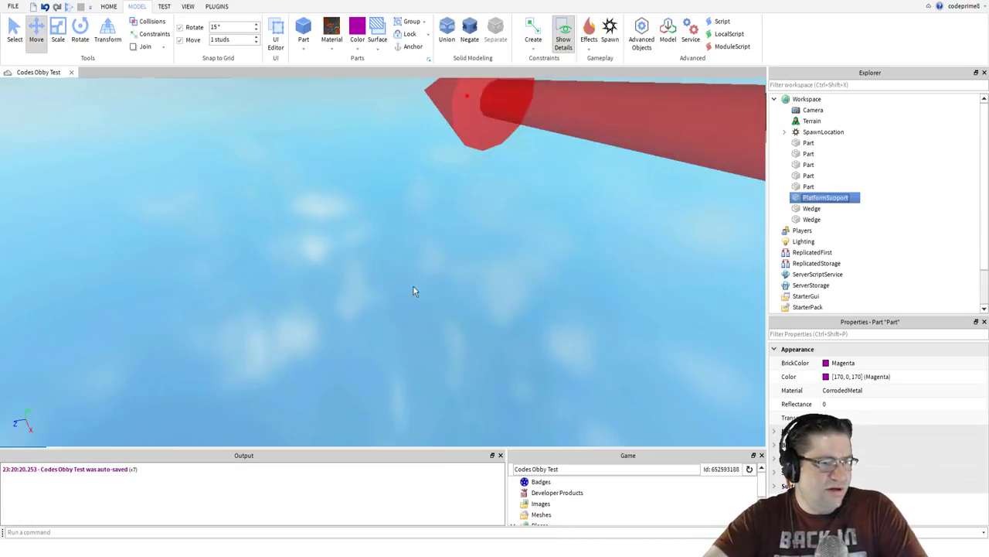
pyautogui.press('f')
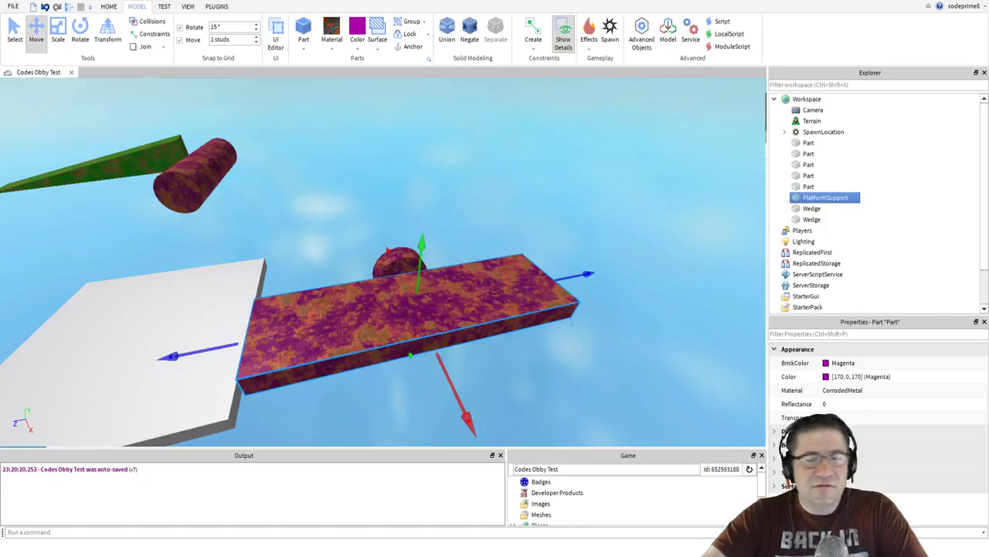
pyautogui.moveTo(825, 198)
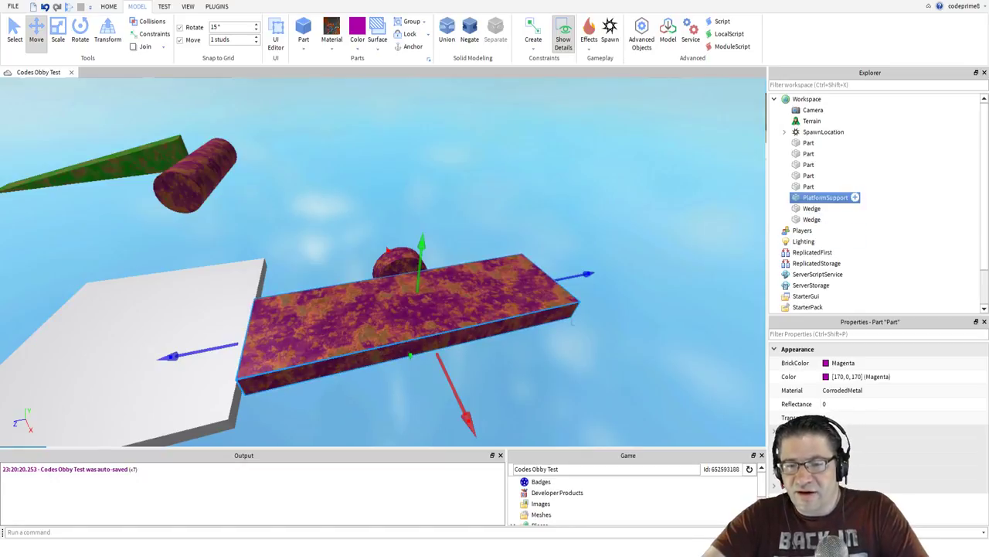
# - Rename the short cylinder behind the long platform as PlatformSupport
pyautogui.click(400, 262)
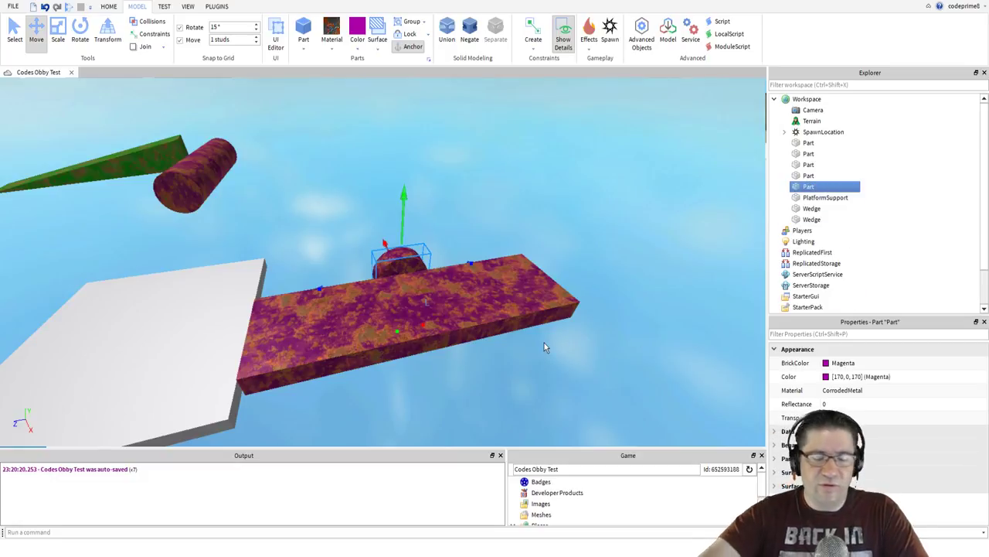
pyautogui.click(808, 187)
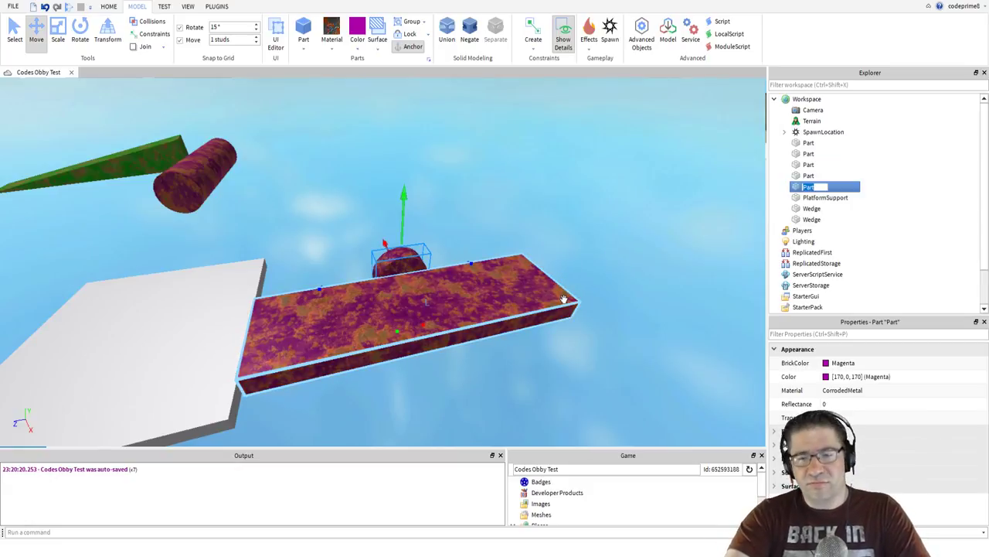
pyautogui.write('Platfo')
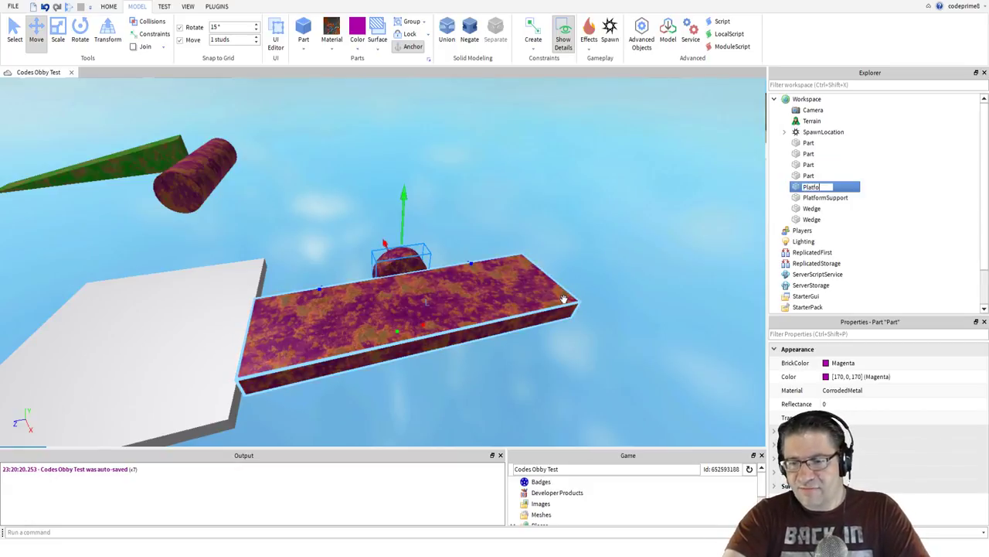
pyautogui.write('rmSupport')
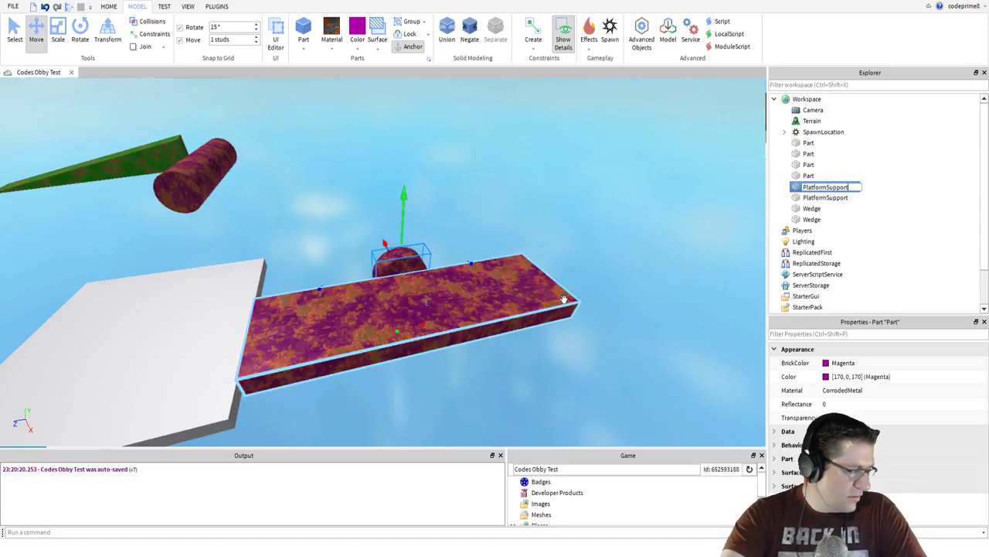
pyautogui.press('Return')
# - Rename the long platform part as HingePlatform
pyautogui.click(523, 230)
pyautogui.click(426, 311)
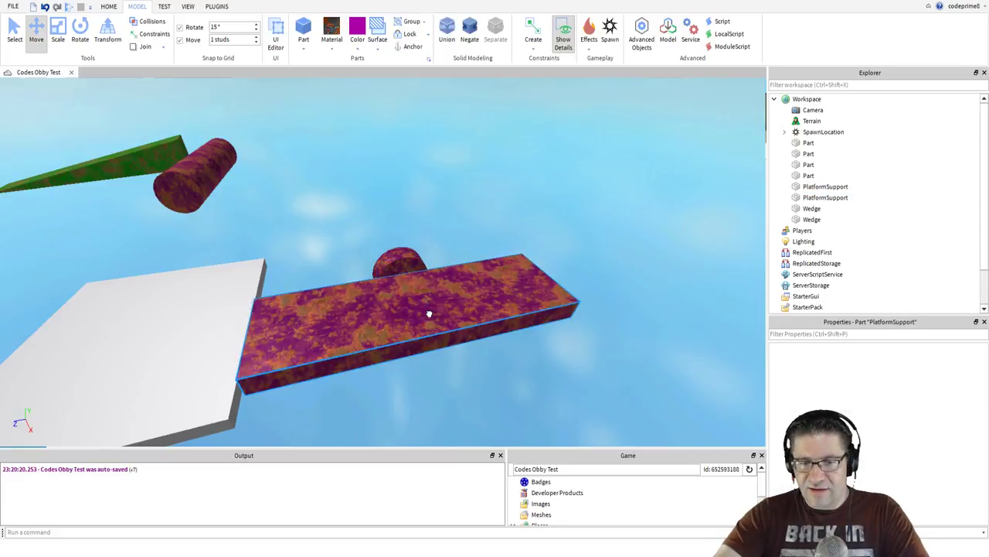
pyautogui.doubleClick(825, 198)
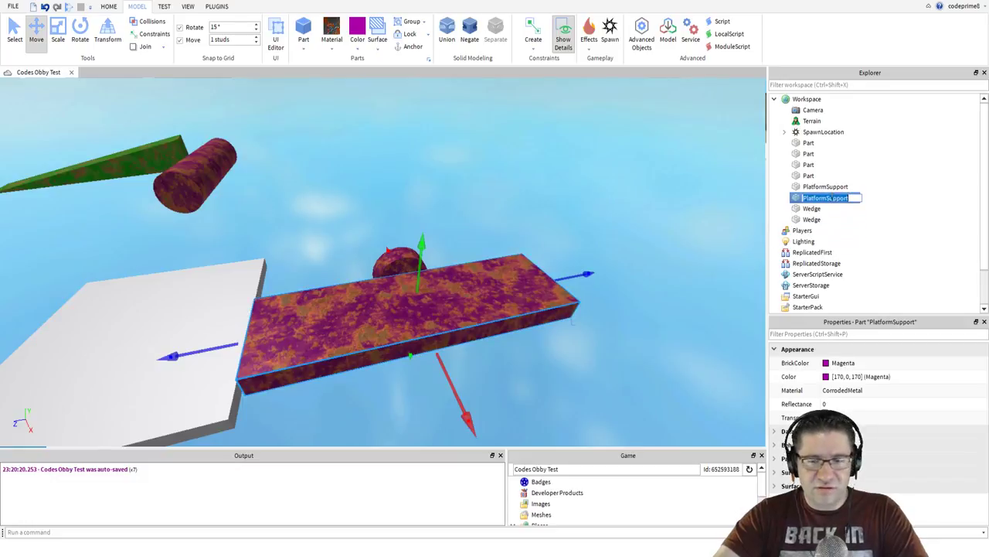
pyautogui.write('Hing')
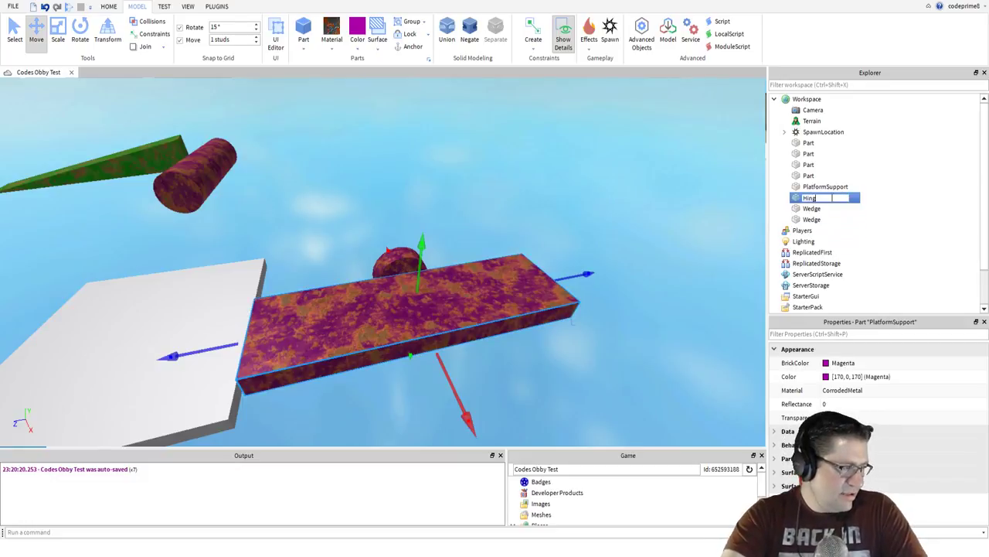
pyautogui.write('ePlatform')
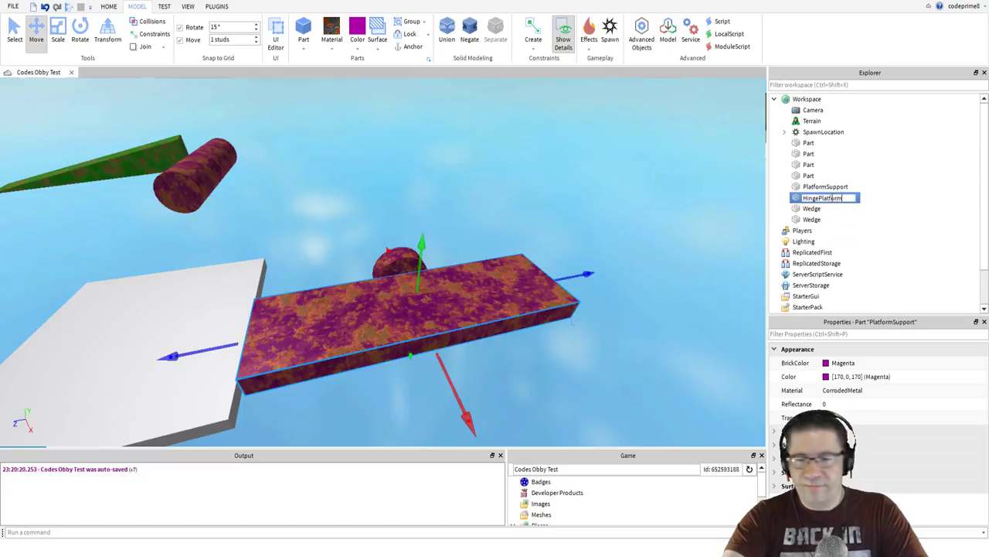
pyautogui.press('Return')
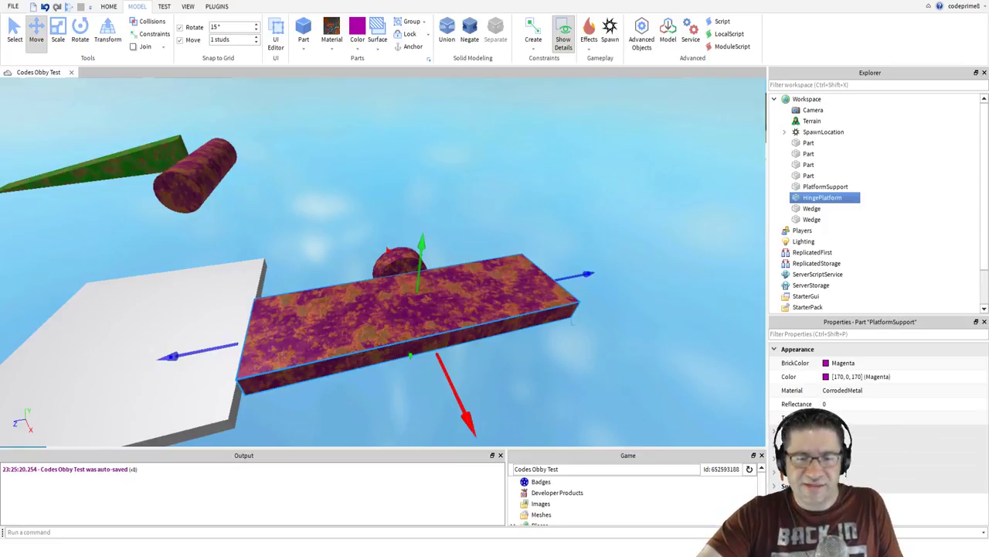
# - Move HingePlatform away from the short cylinder to leave a gap between the two parts
pyautogui.moveTo(464, 417); pyautogui.dragTo(484, 446)
pyautogui.moveTo(611, 259); pyautogui.dragTo(206, 183, button='right')
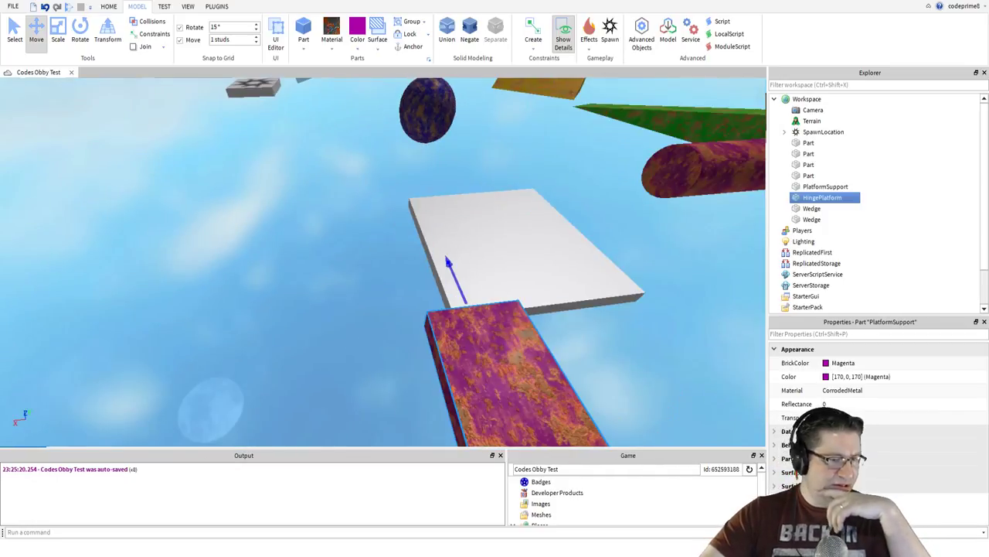
pyautogui.press('f')
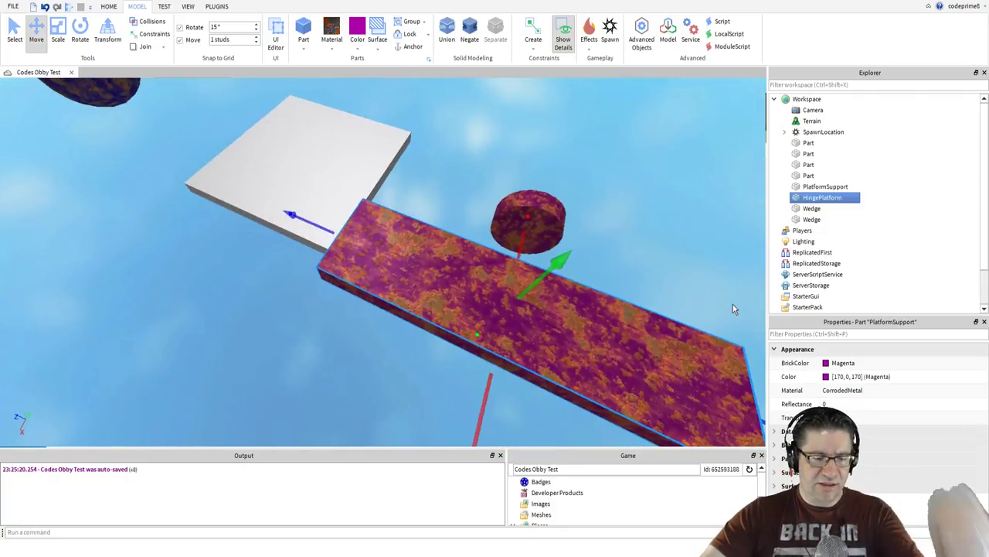
pyautogui.moveTo(733, 304); pyautogui.dragTo(733, 304, button='right')
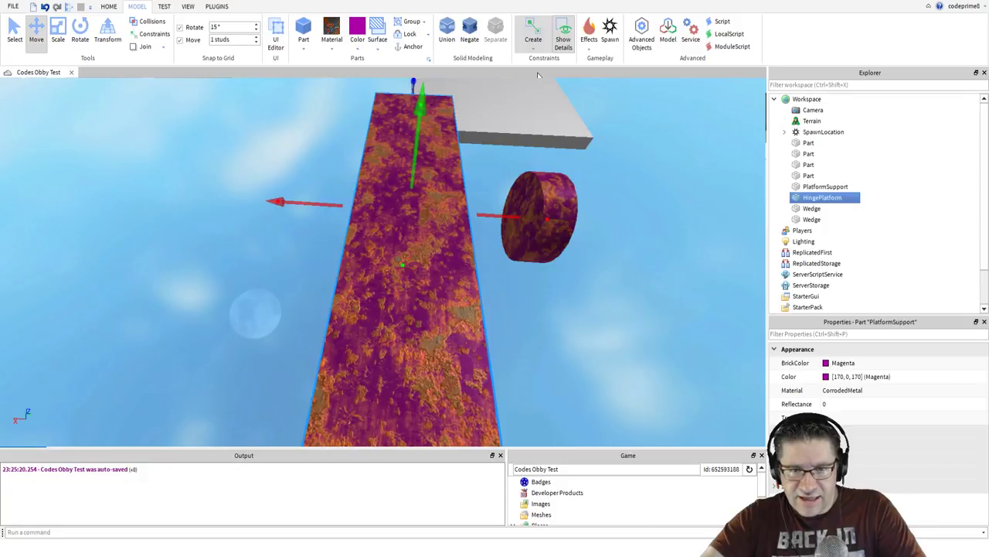
# - Create a hinge constraint from the flat face of the PlatformSupport cylinder to the middle of HingePlatform's facing side
pyautogui.click(533, 35)
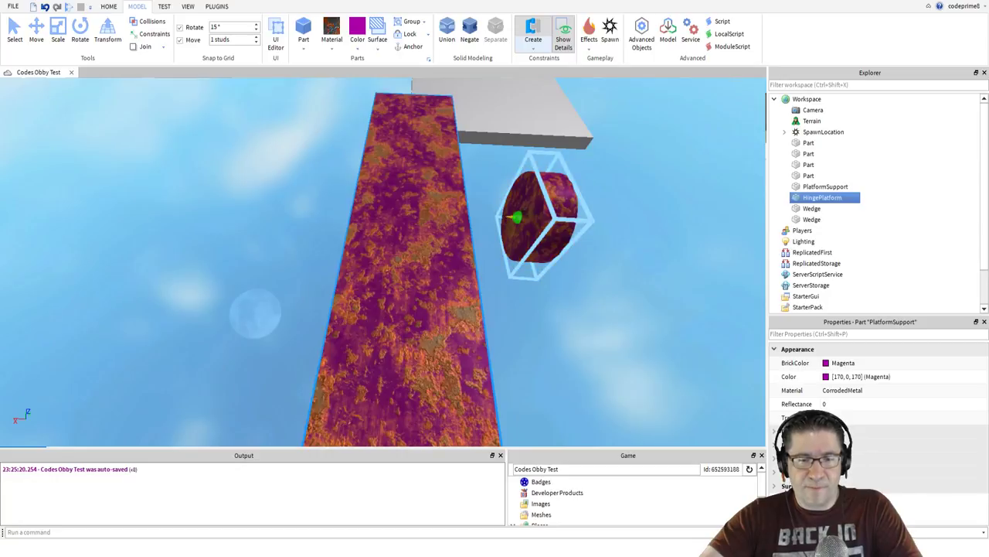
pyautogui.click(516, 218)
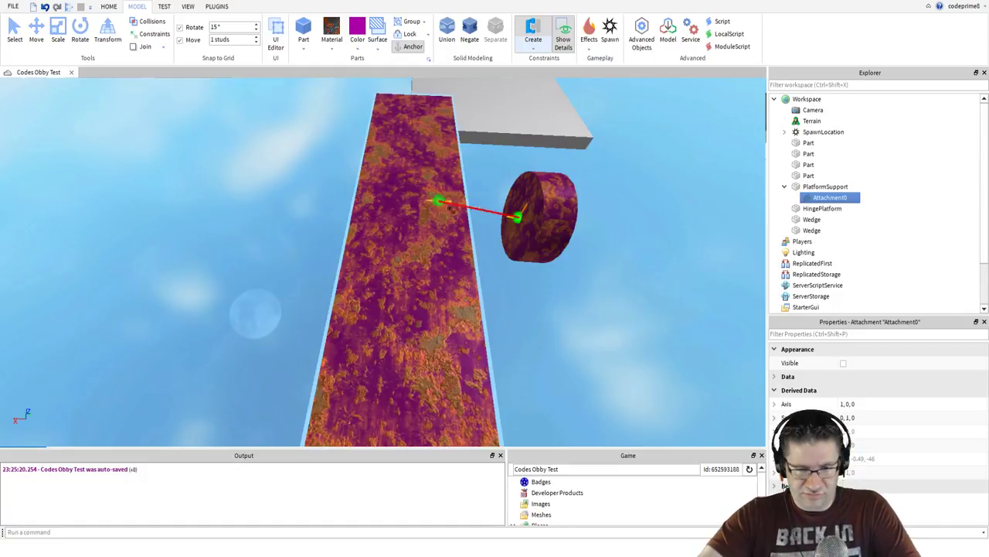
pyautogui.moveTo(492, 216); pyautogui.dragTo(491, 219, button='right')
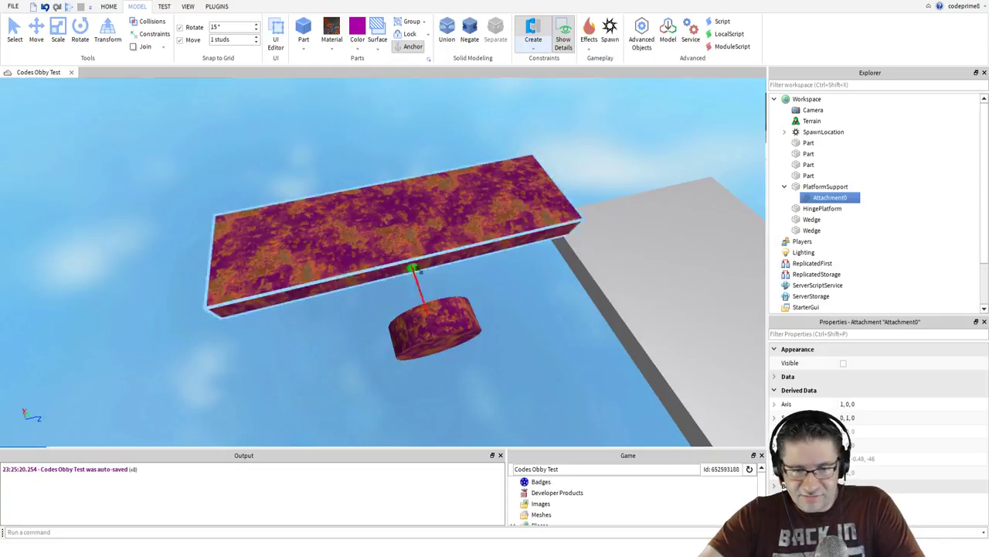
pyautogui.click(425, 315)
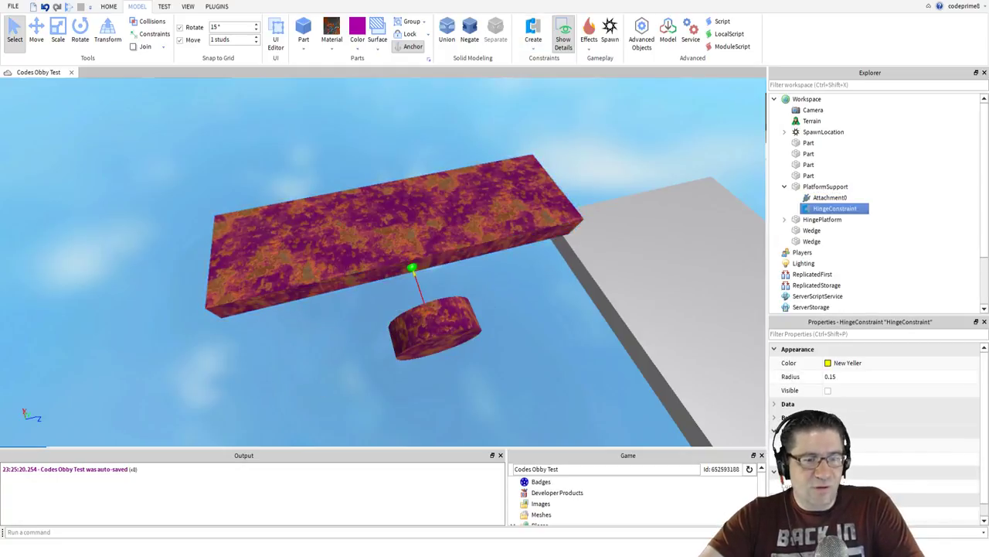
# - Enable custom physical properties for the HingePlatform part
pyautogui.scroll(-5, 214, 262)
pyautogui.scroll(5, 246, 265)
pyautogui.scroll(-3, 277, 334)
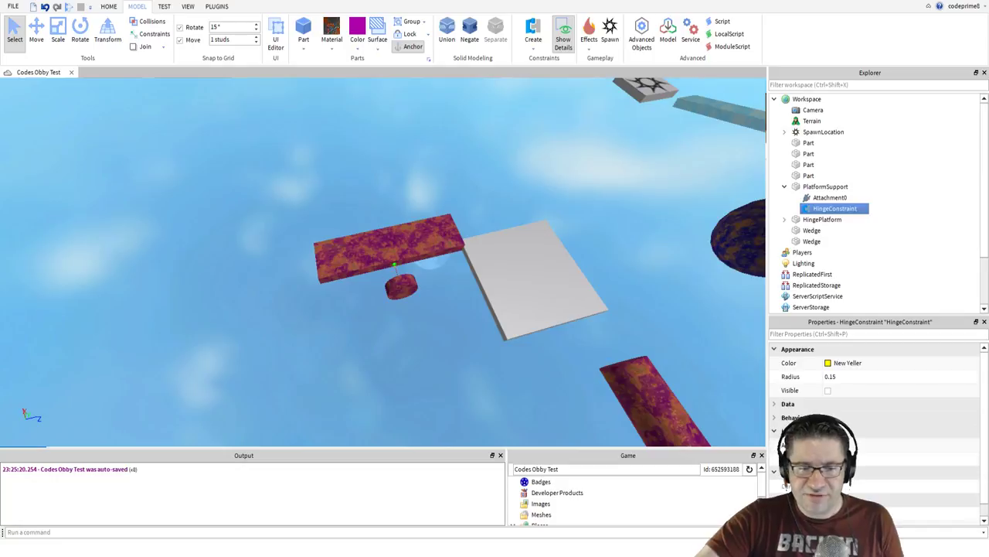
pyautogui.press('f')
pyautogui.click(376, 209)
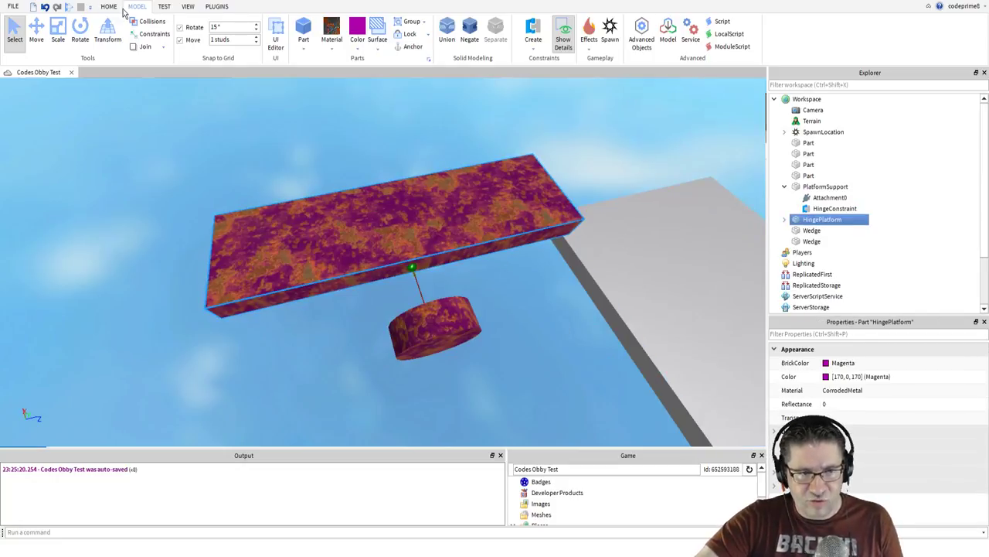
pyautogui.click(188, 6)
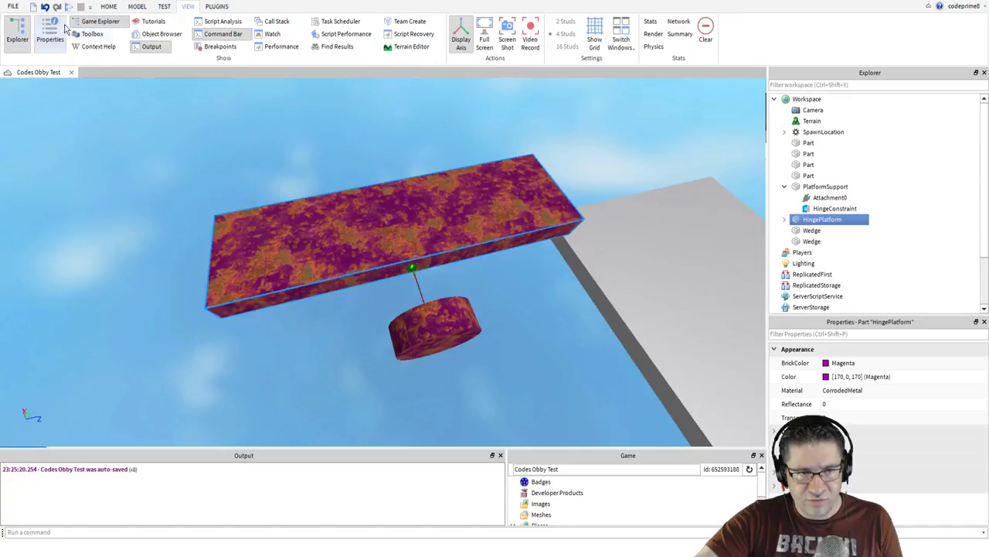
pyautogui.click(137, 6)
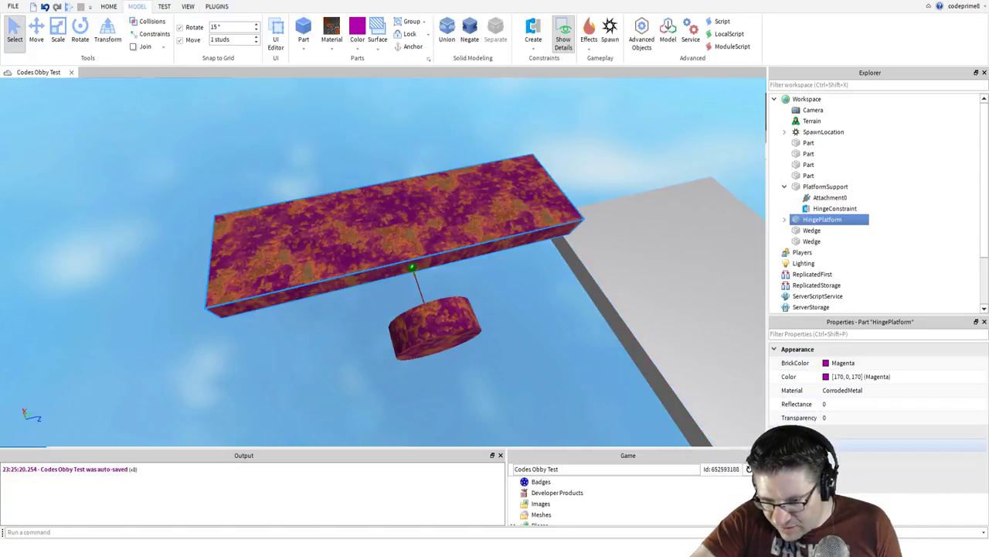
pyautogui.scroll(-2, 819, 445)
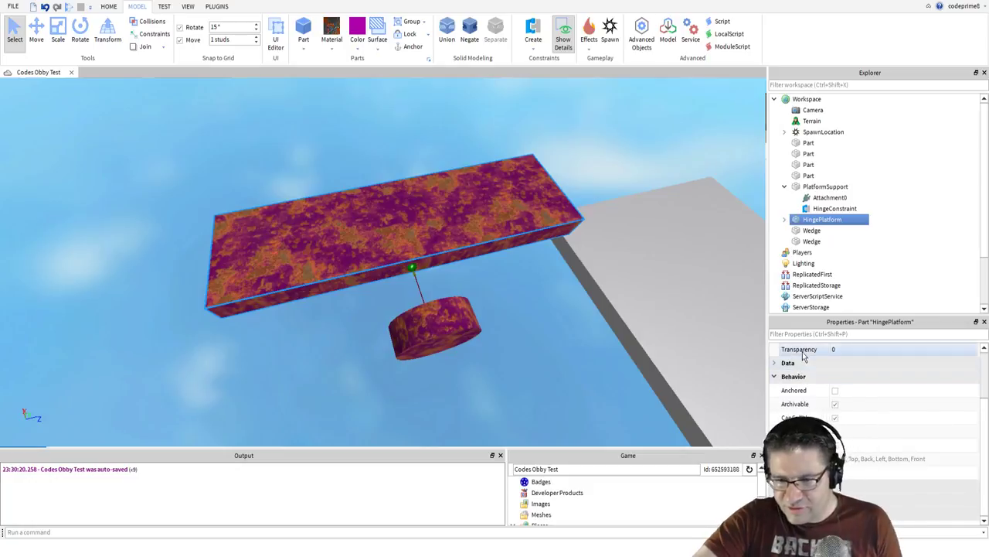
pyautogui.scroll(2, 822, 382)
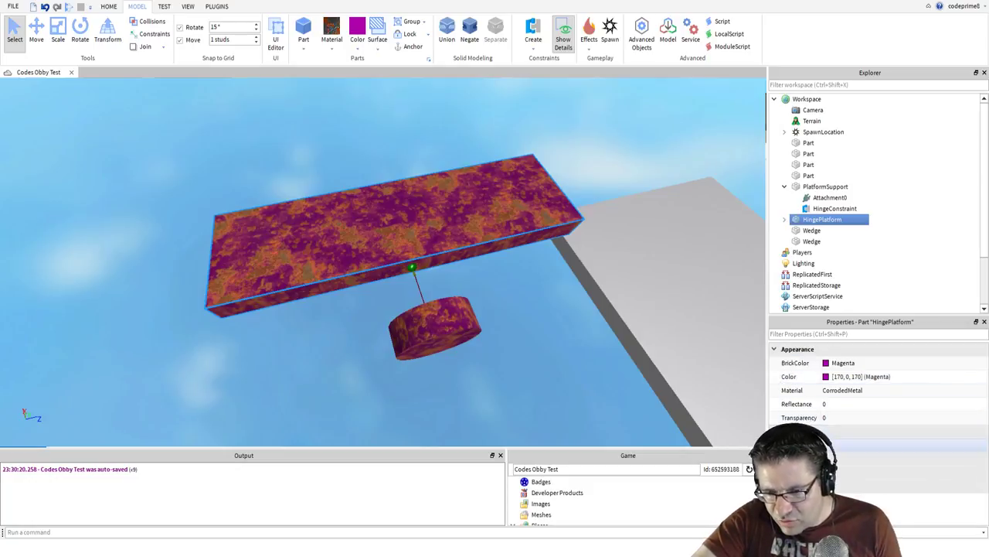
pyautogui.scroll(-1, 819, 414)
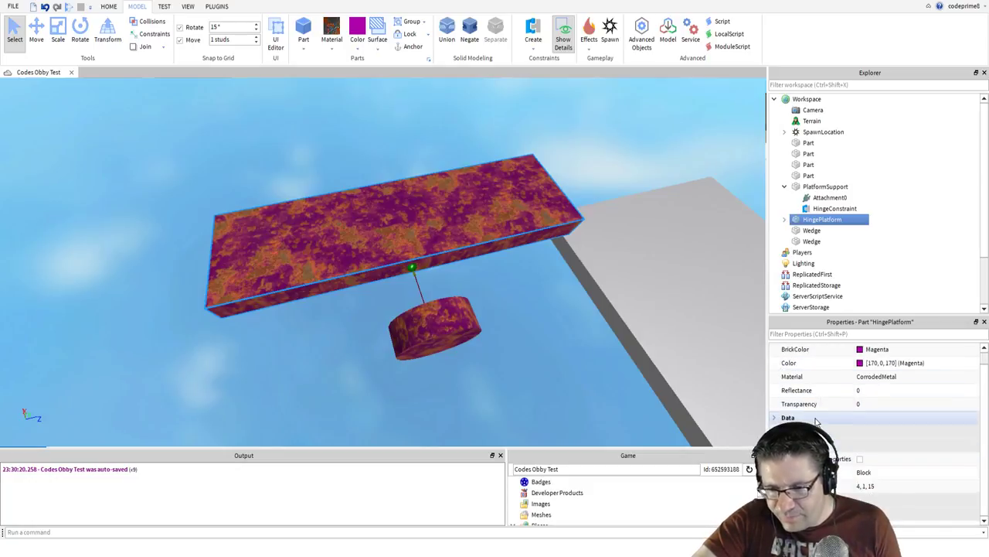
pyautogui.click(860, 460)
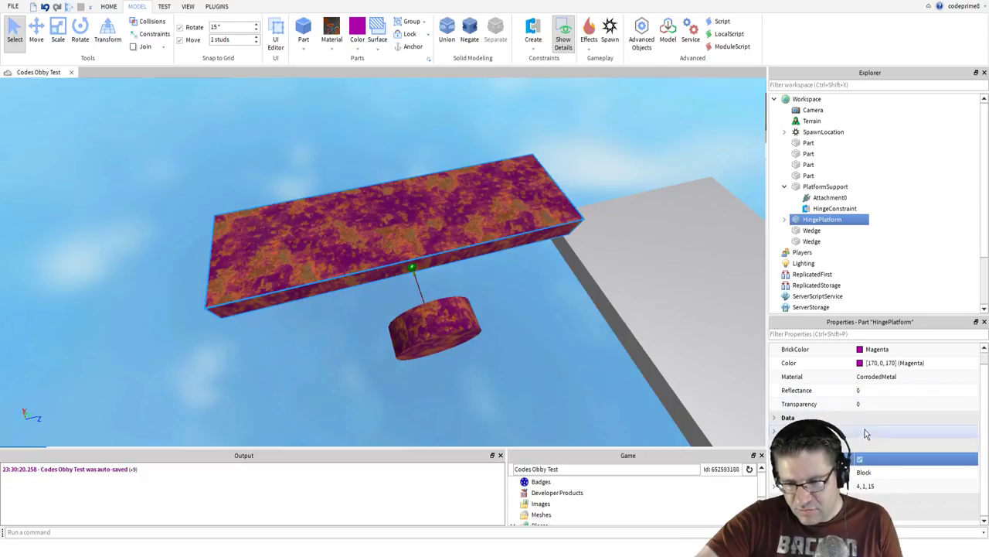
# - Set HingePlatform's custom density to 5 and its friction to 0.3
pyautogui.scroll(-3, 889, 479)
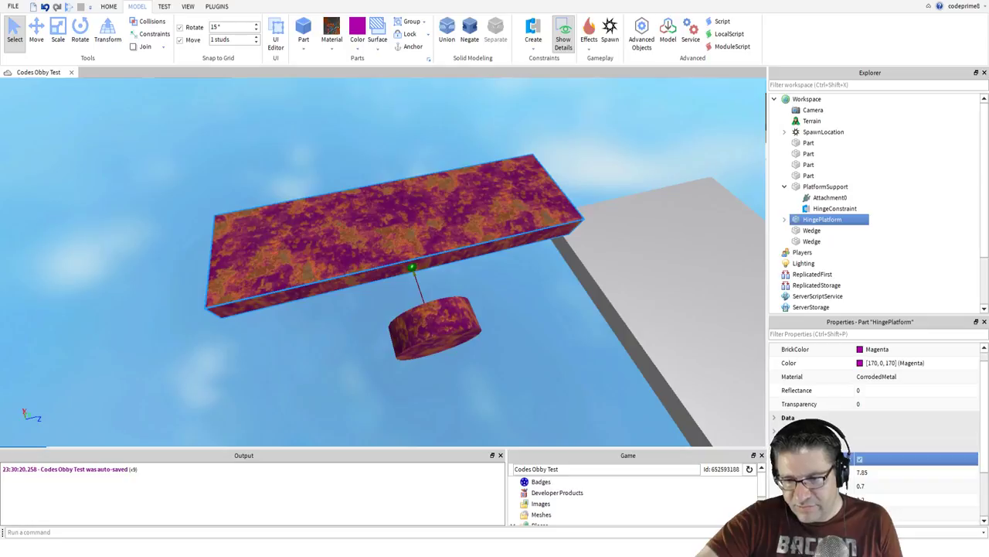
pyautogui.click(870, 473)
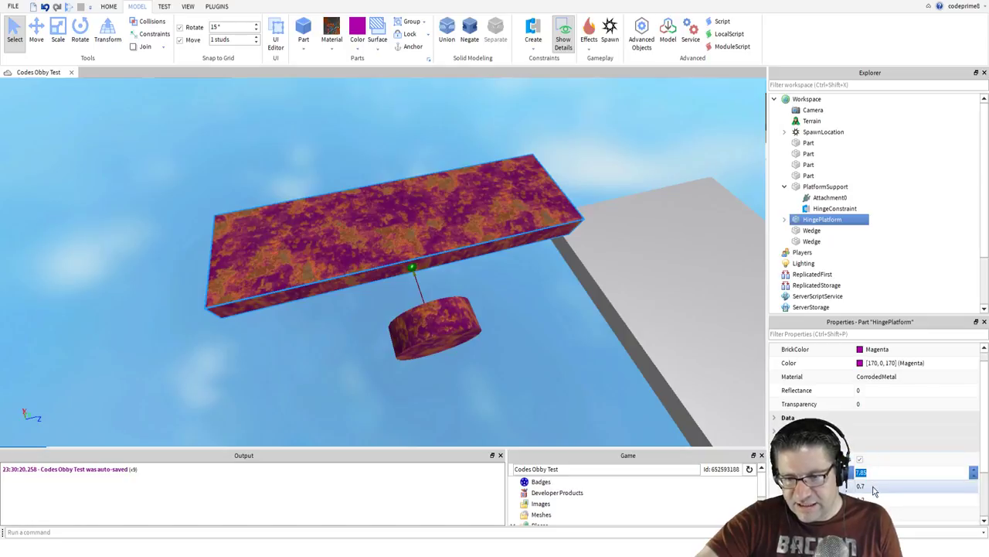
pyautogui.write('5')
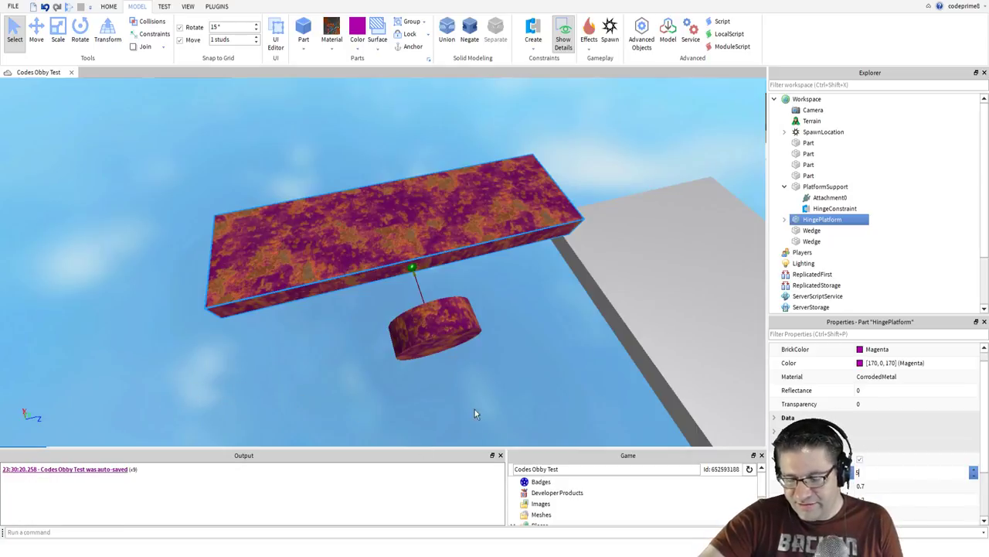
pyautogui.click(891, 485)
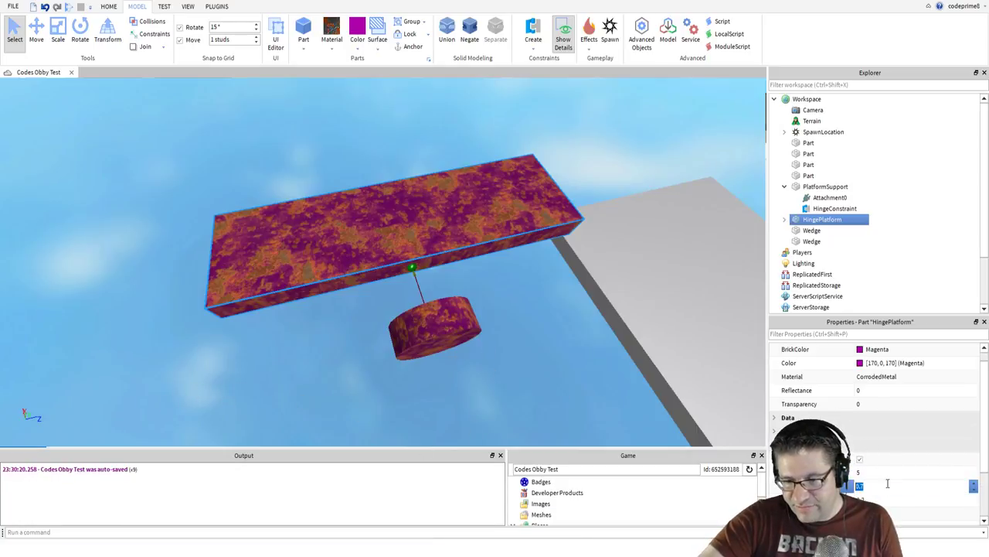
pyautogui.write('.3')
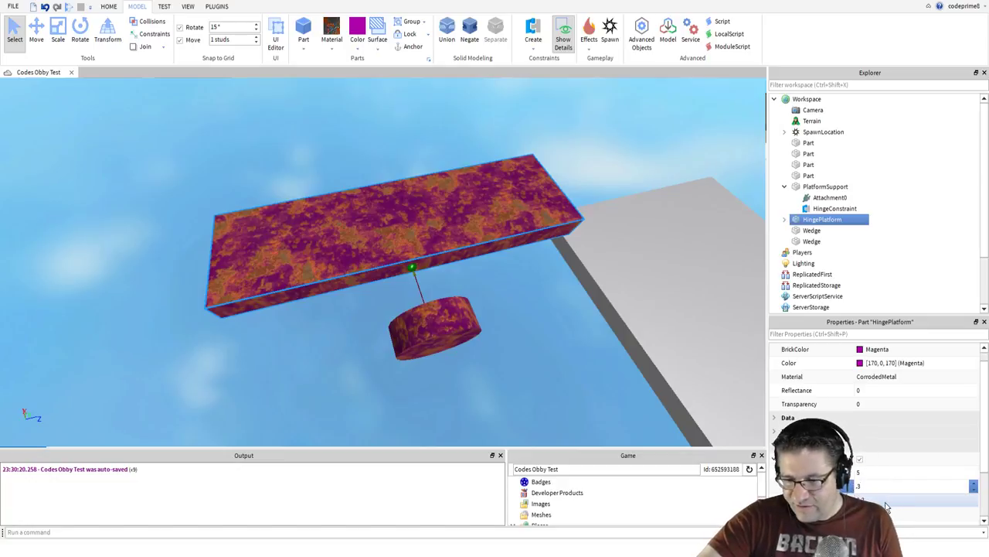
pyautogui.click(887, 500)
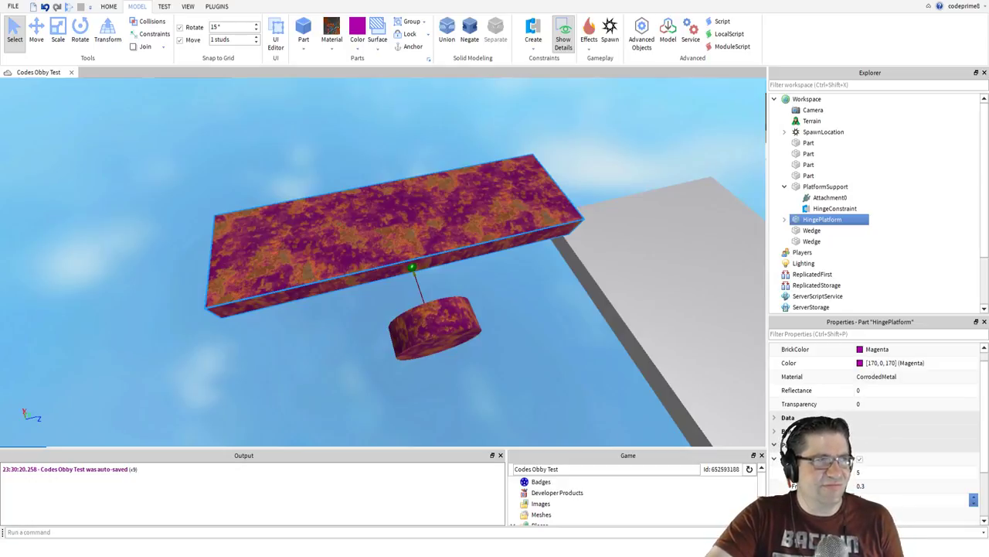
pyautogui.click(928, 500)
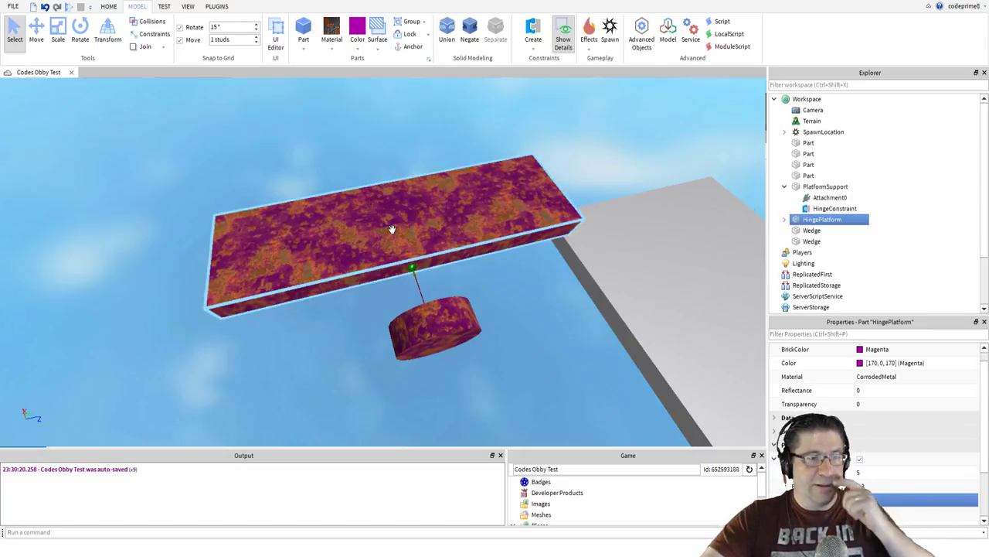
# - Move HingePlatform back toward the PlatformSupport cylinder to close the gap, and clear the selection
pyautogui.click(36, 31)
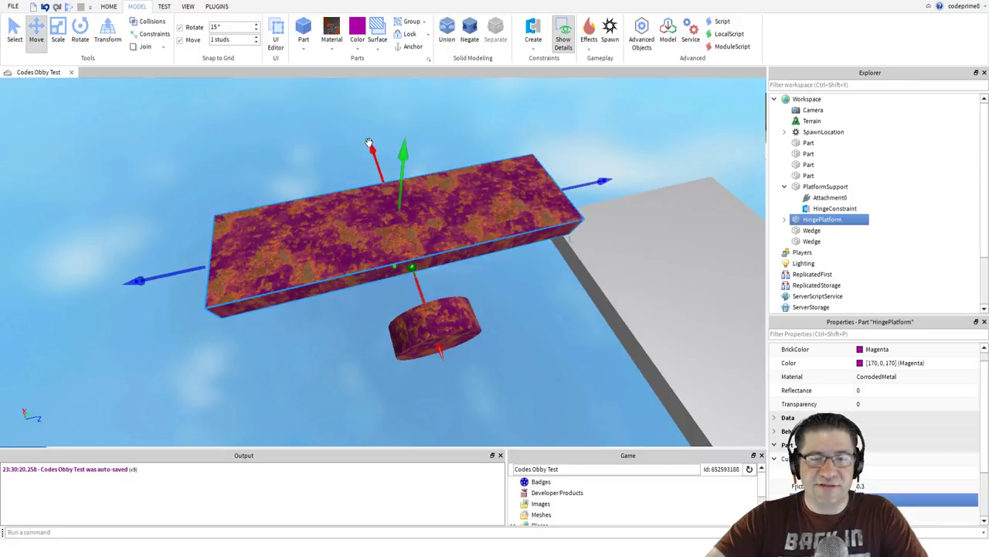
pyautogui.moveTo(371, 149); pyautogui.dragTo(300, 220)
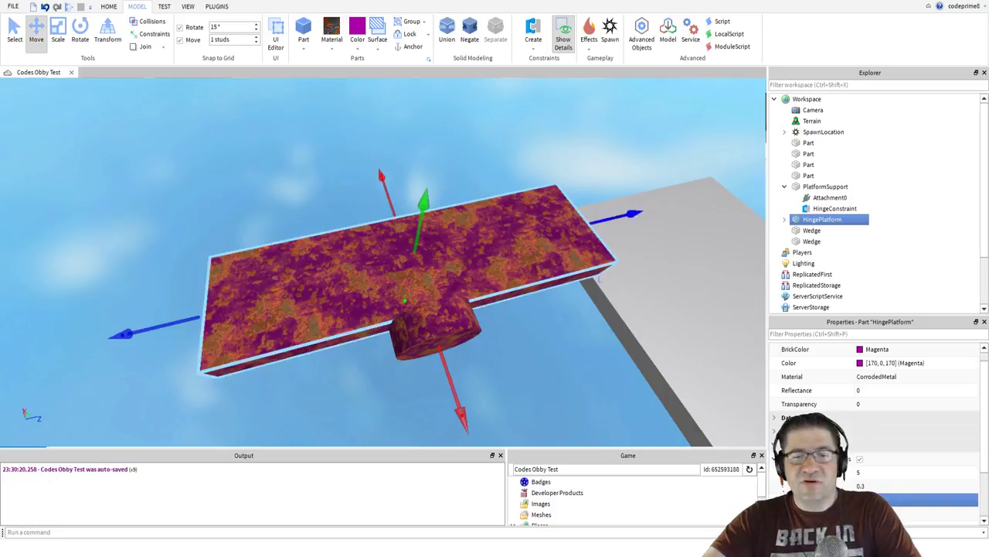
pyautogui.click(574, 108)
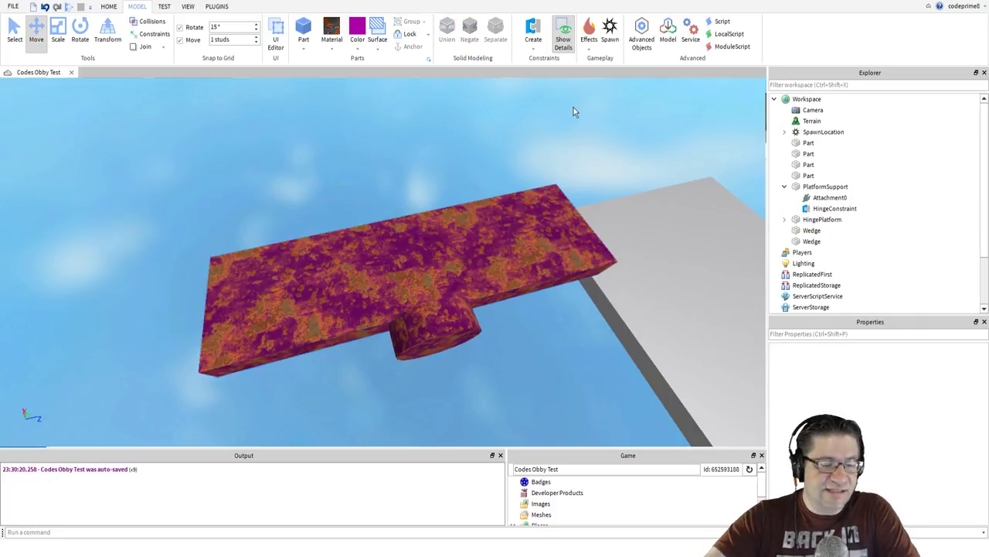
# - Start a playtest and run the avatar across the obby parts onto the hinged platform
pyautogui.press('F5')
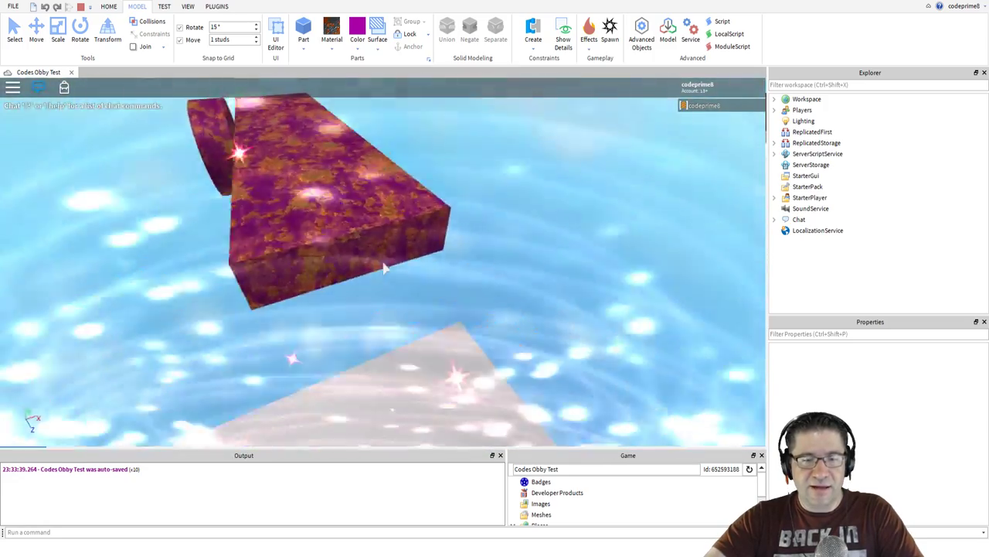
pyautogui.press('w')
pyautogui.press('space')
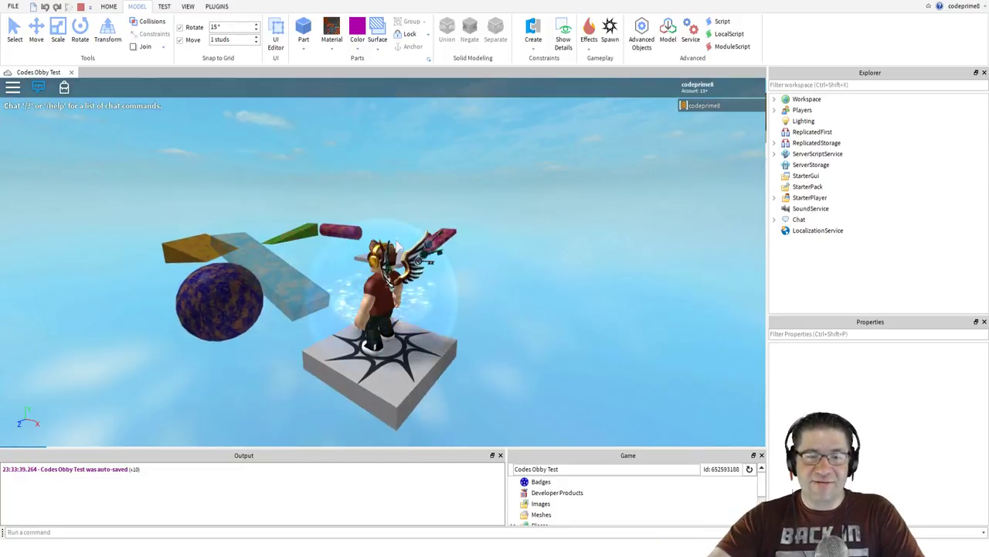
pyautogui.scroll(5, 386, 255)
pyautogui.press('w')
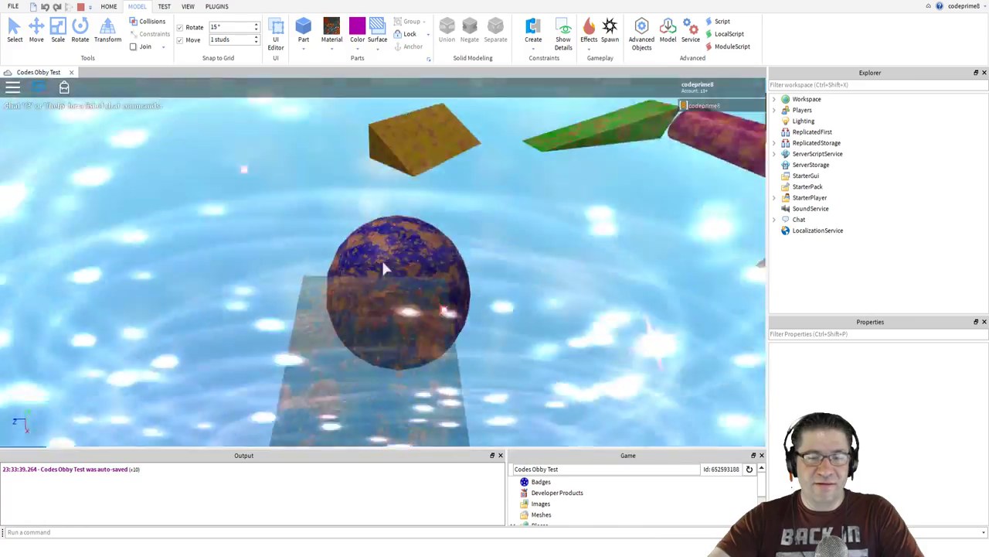
pyautogui.press('w')
pyautogui.press('space')
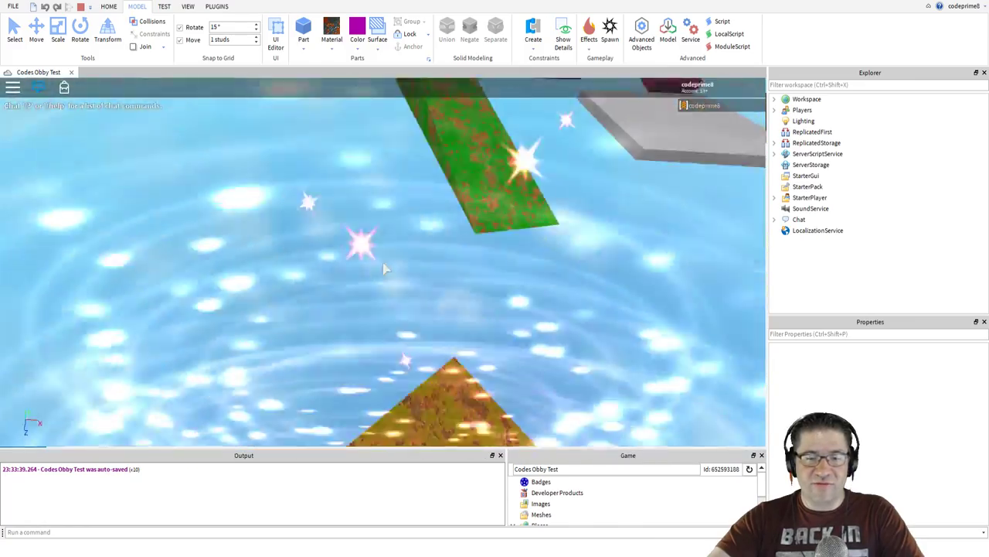
pyautogui.press('w')
pyautogui.press('space')
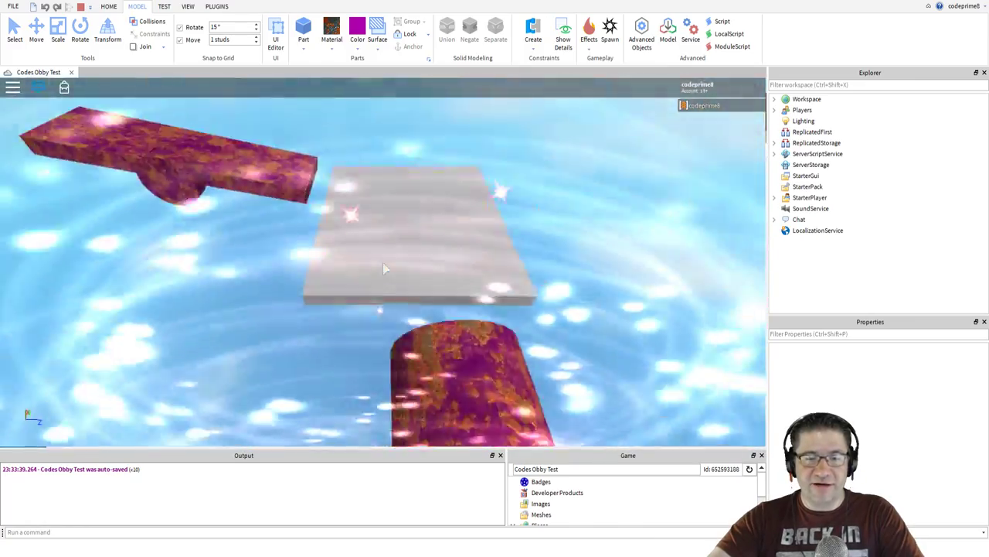
pyautogui.scroll(-3, 383, 262)
pyautogui.press('w')
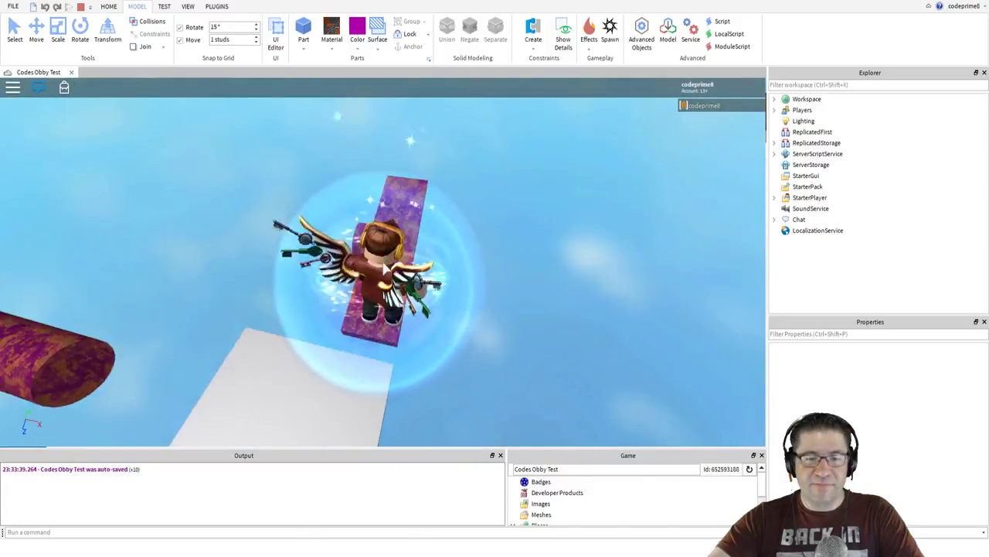
# - Test the hinge by walking the avatar back and forth and jumping on the tilting platform
pyautogui.press('w')
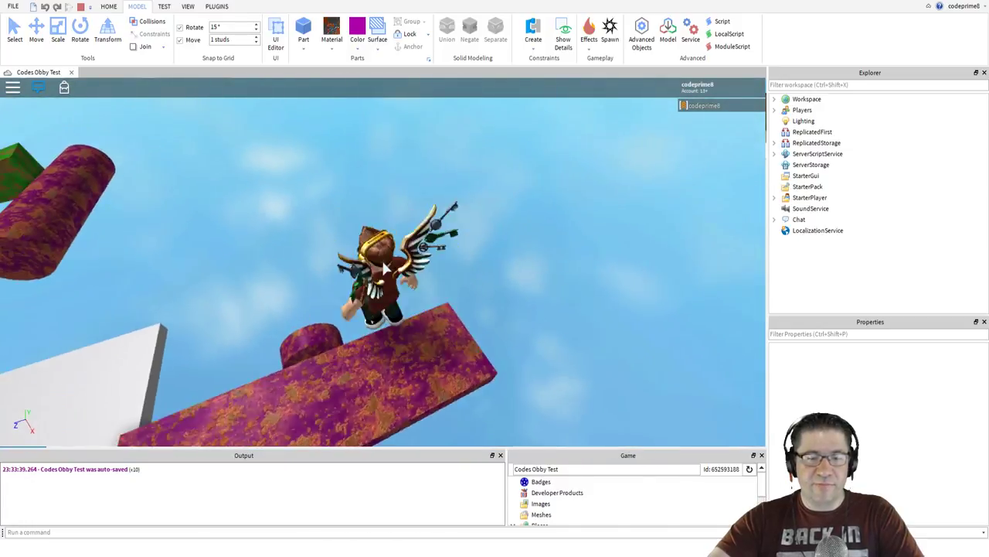
pyautogui.press('space')
pyautogui.press('space')
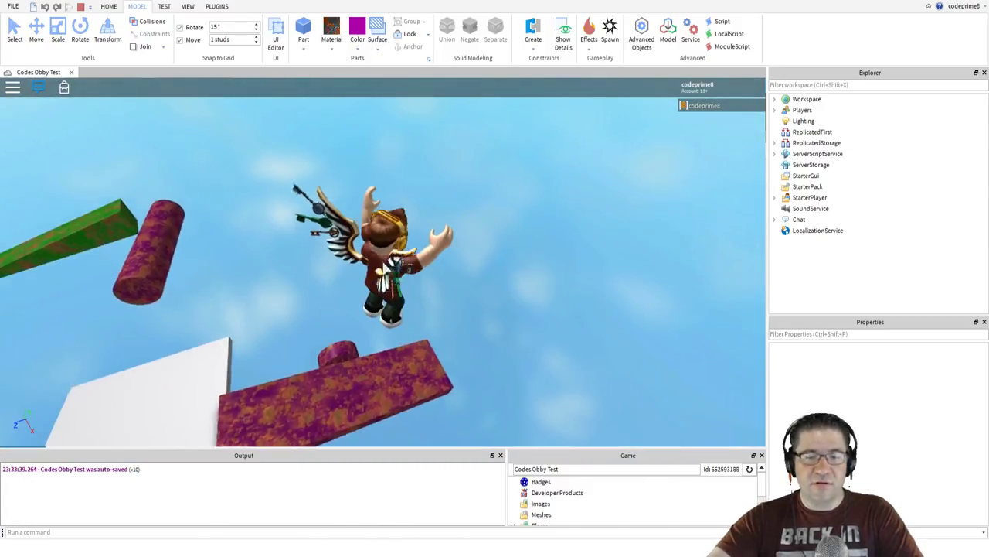
pyautogui.press('a')
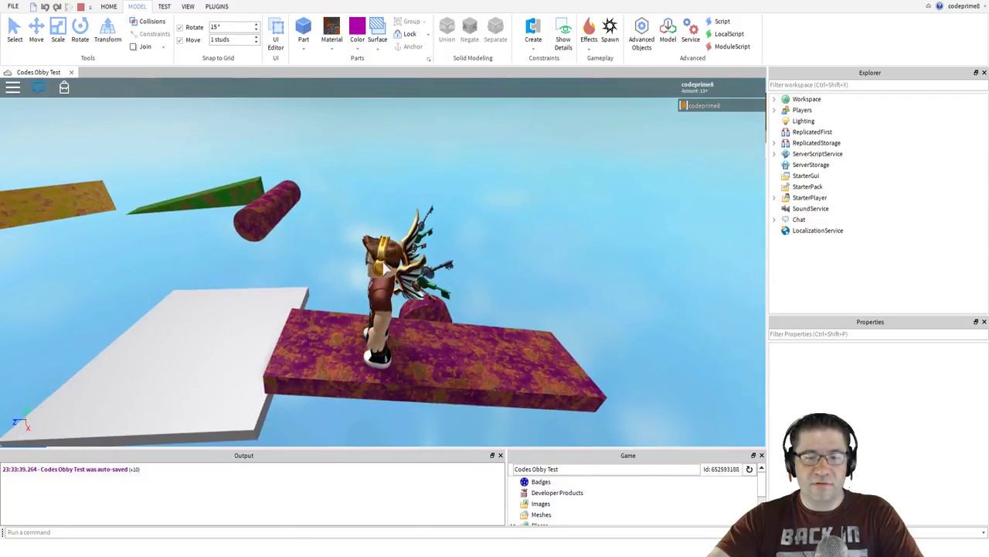
pyautogui.press('w')
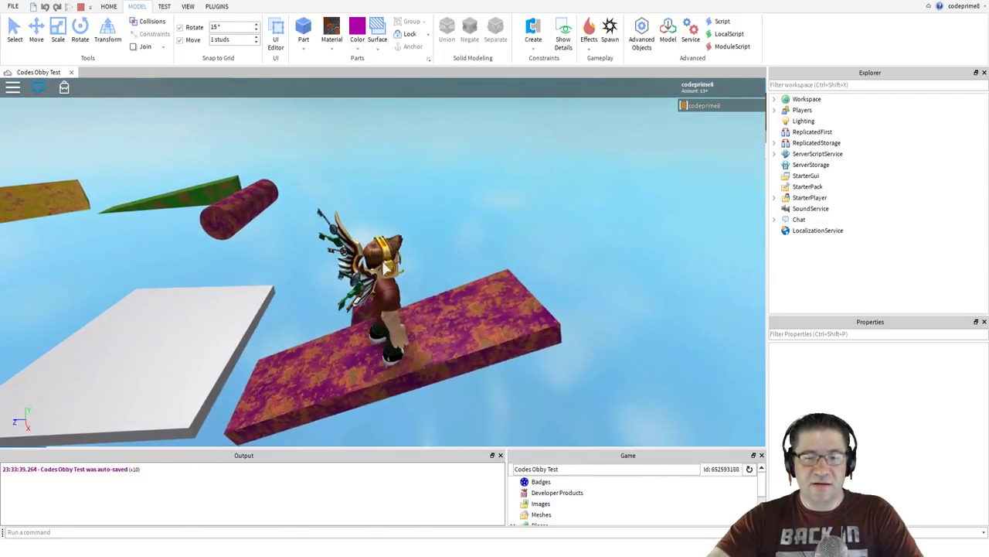
pyautogui.press('d')
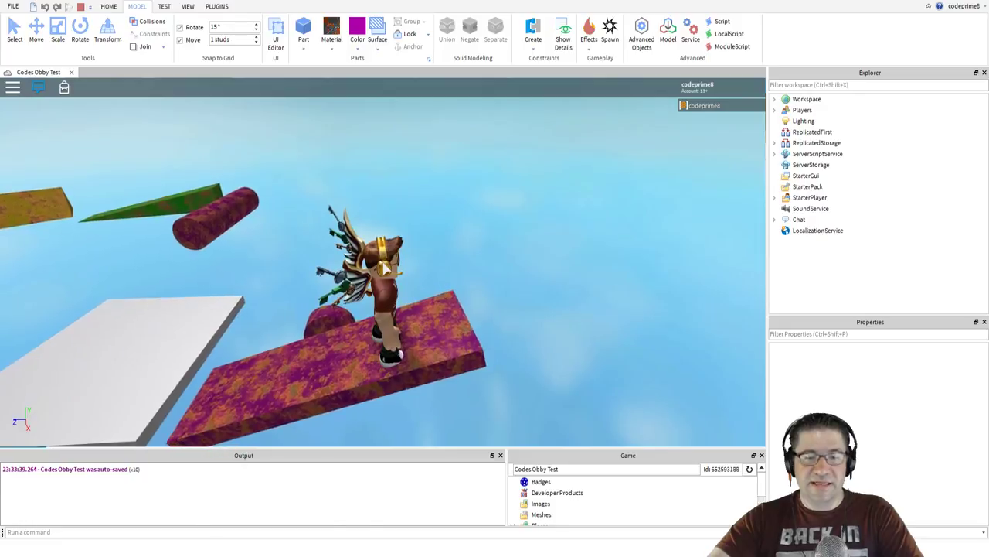
pyautogui.press('a')
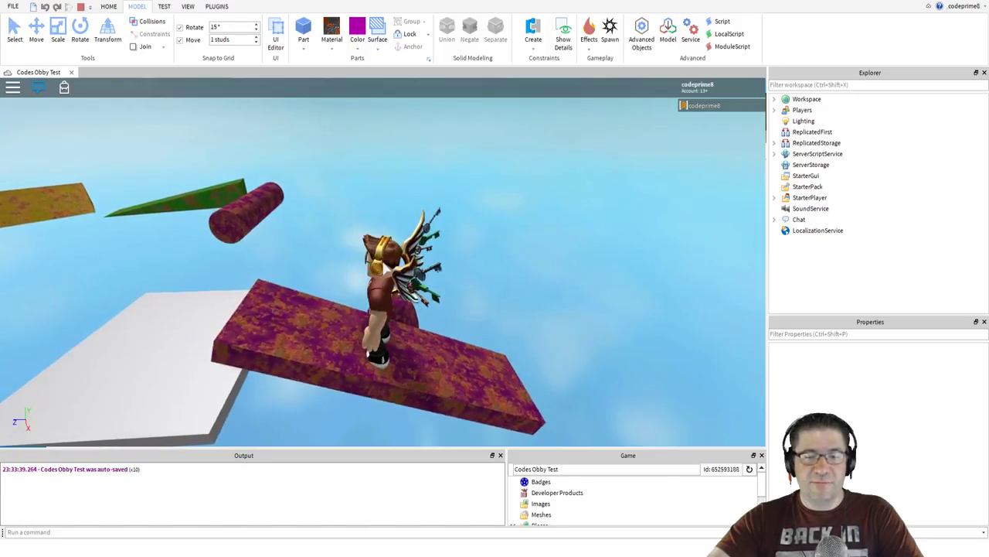
pyautogui.press('w')
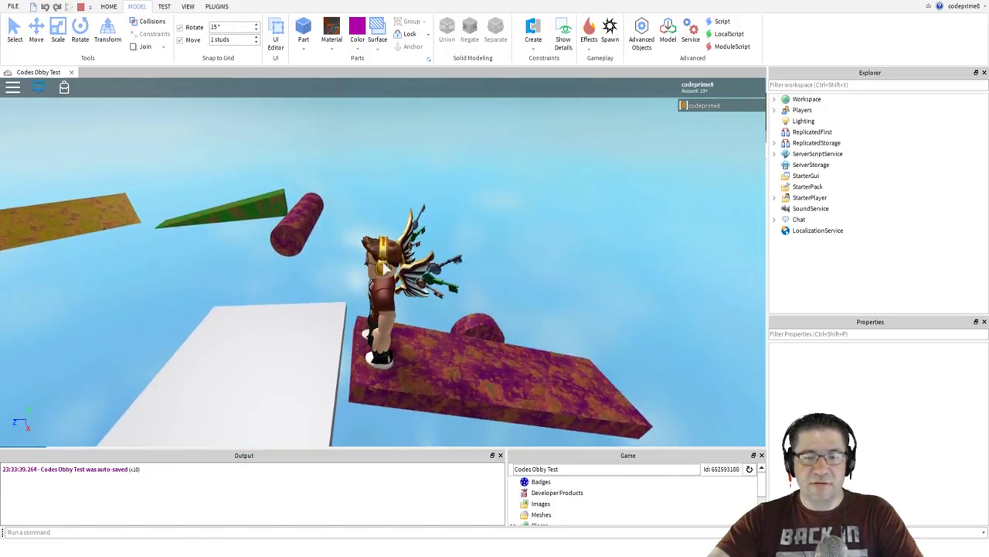
pyautogui.press('space')
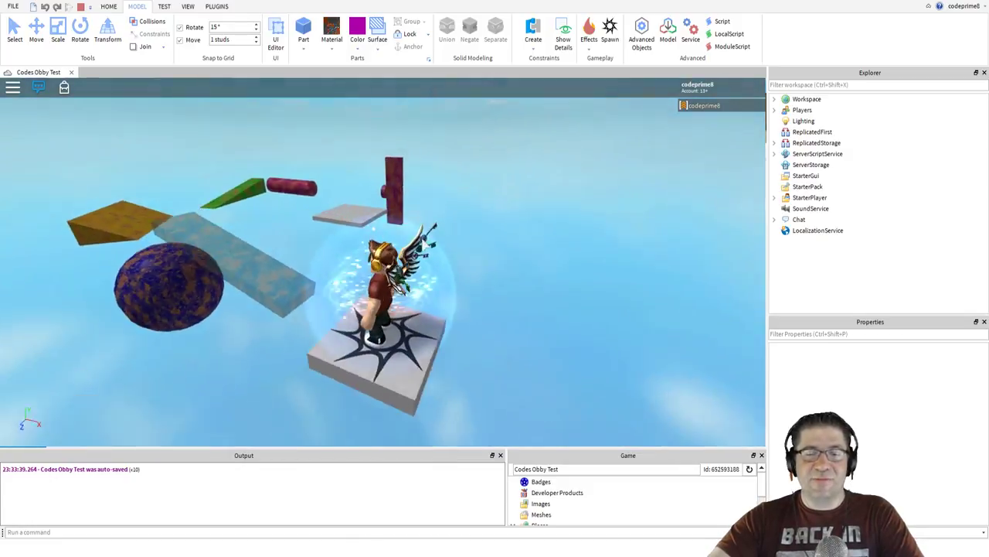
# - Run the avatar through the obby to the hinged platform once more and end the playtest
pyautogui.moveTo(422, 239); pyautogui.dragTo(422, 239, button='right')
pyautogui.scroll(5, 422, 238)
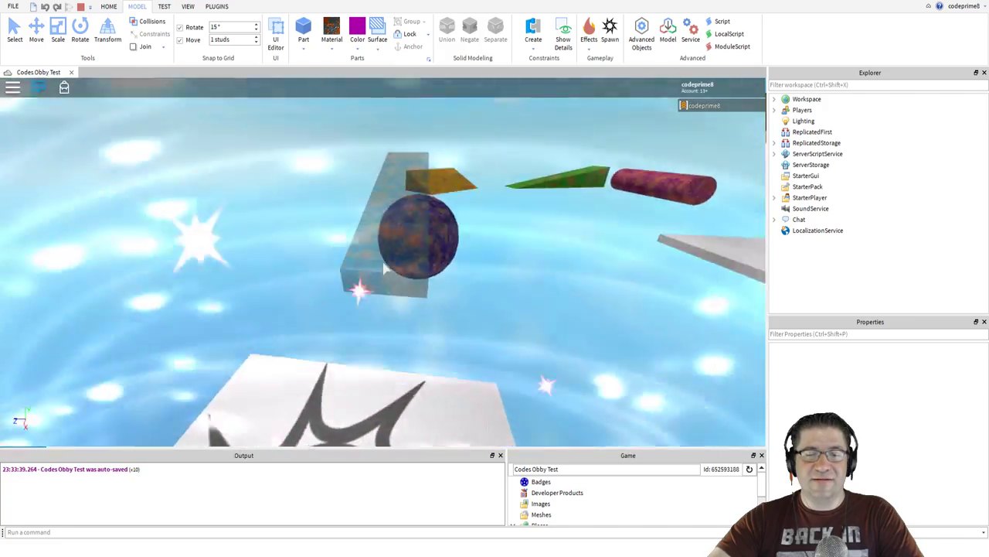
pyautogui.press('w')
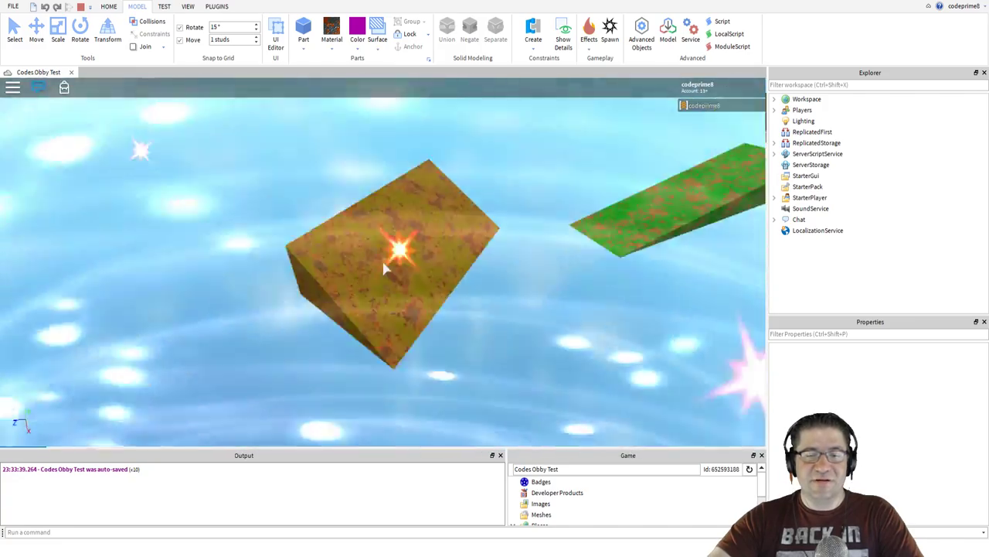
pyautogui.press('w')
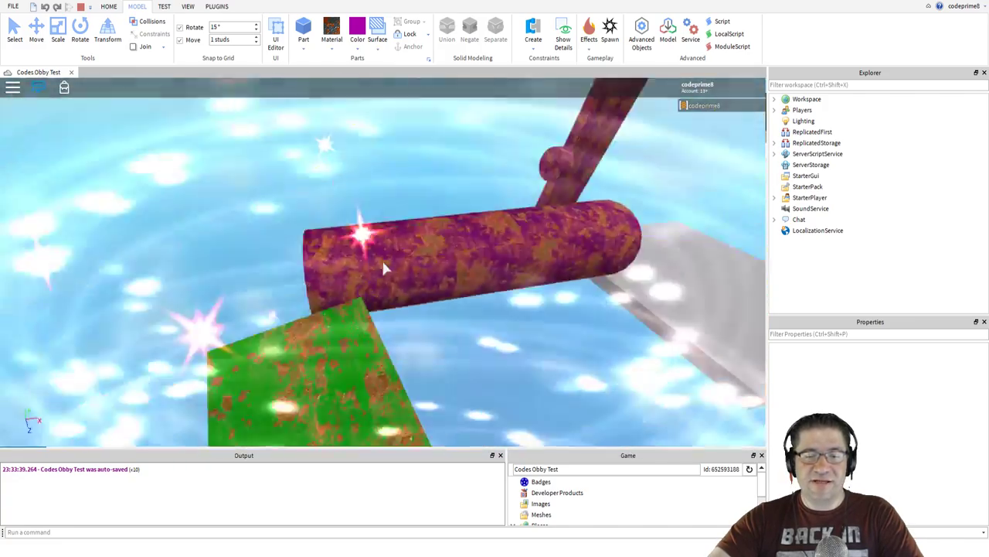
pyautogui.press('w')
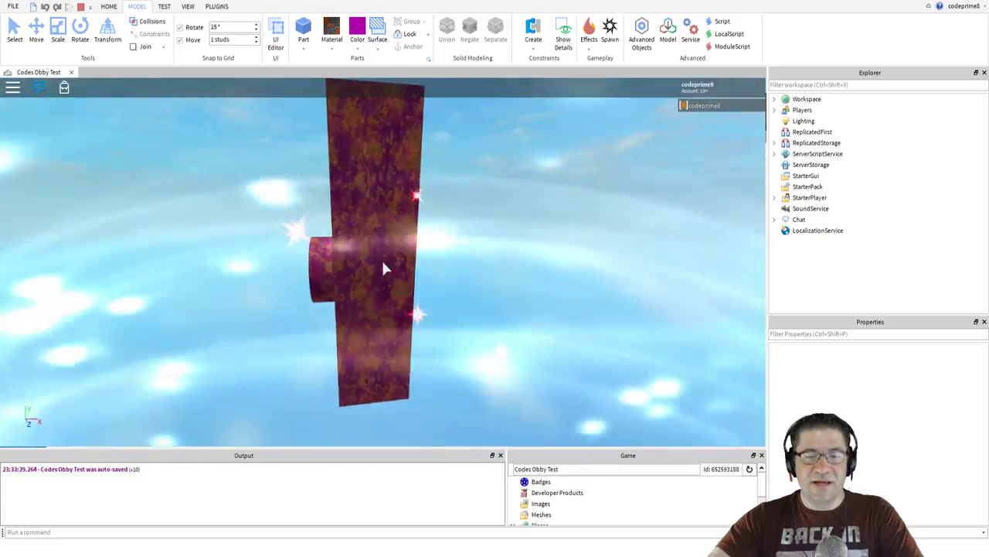
pyautogui.press('w')
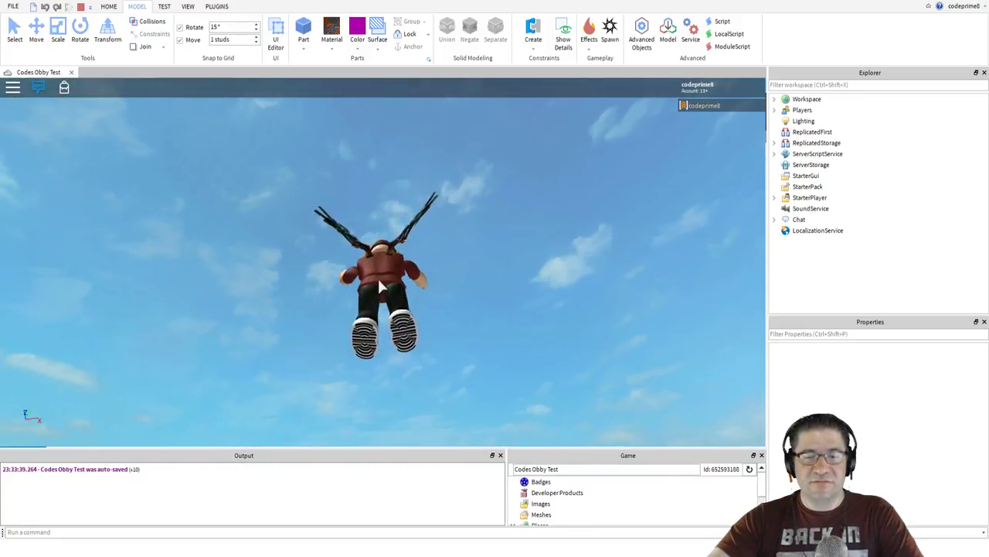
pyautogui.click(81, 8)
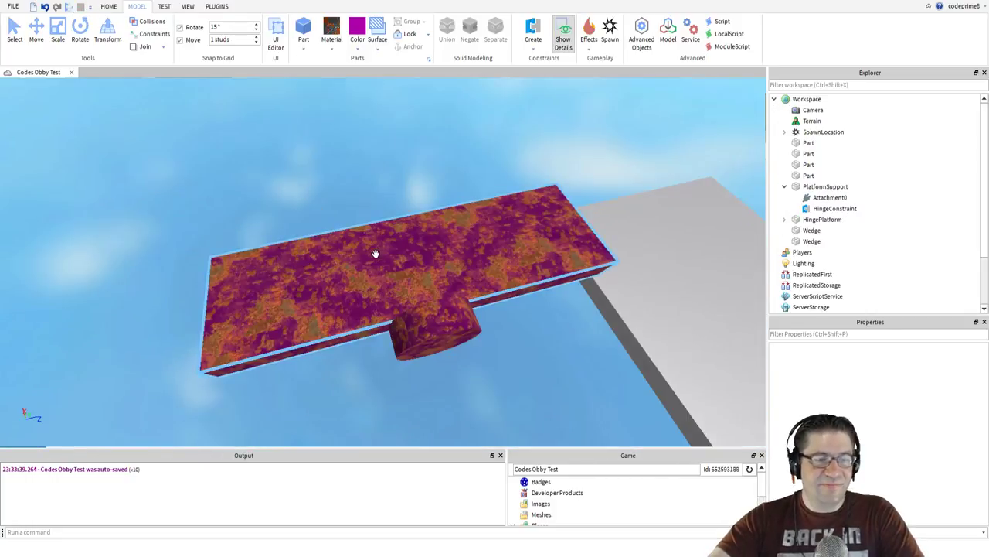
# - Insert a block part beyond HingePlatform's far end, lengthening it along Z and shortening it along X into a small pad
pyautogui.hotkey('ctrl', '2')
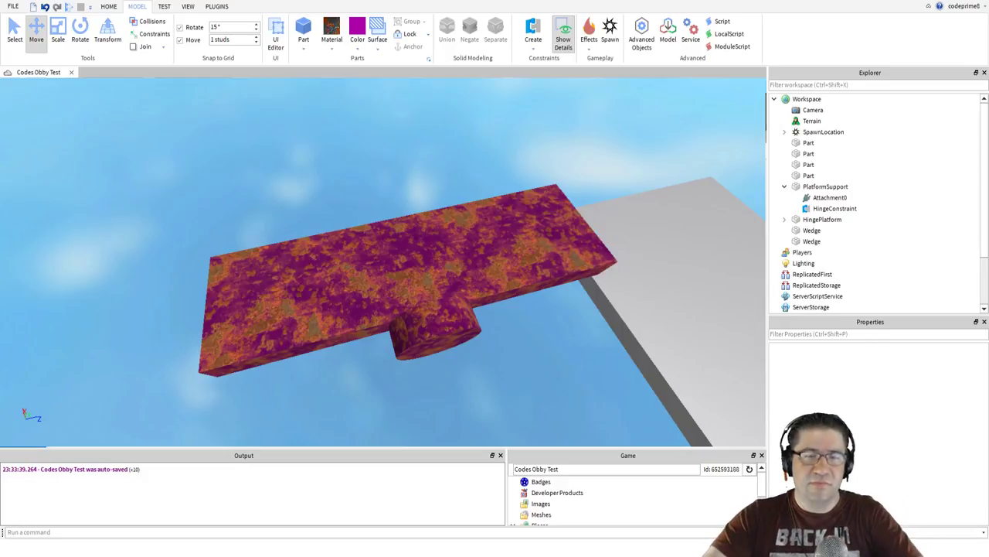
pyautogui.moveTo(435, 151); pyautogui.dragTo(435, 147, button='right')
pyautogui.click(303, 32)
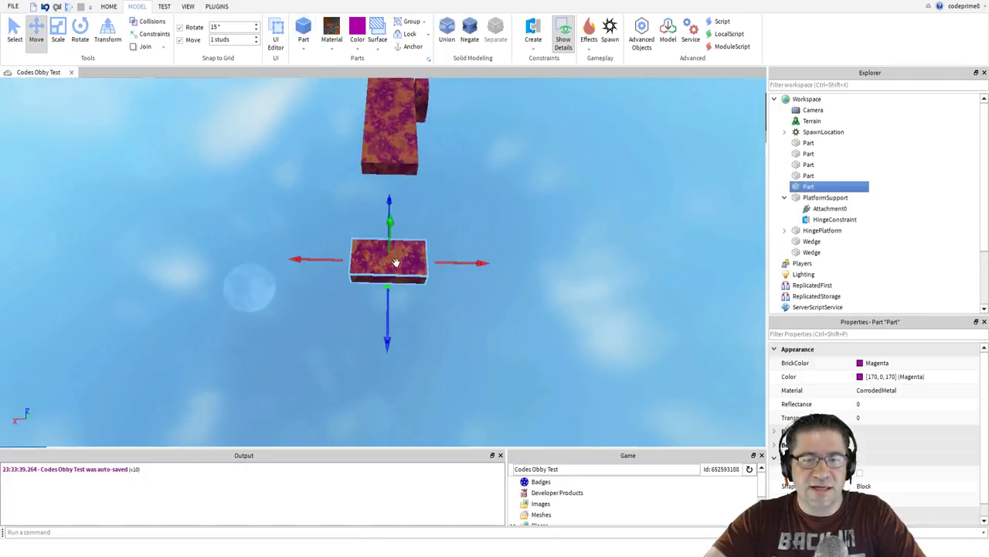
pyautogui.click(57, 31)
pyautogui.moveTo(386, 320); pyautogui.dragTo(387, 342)
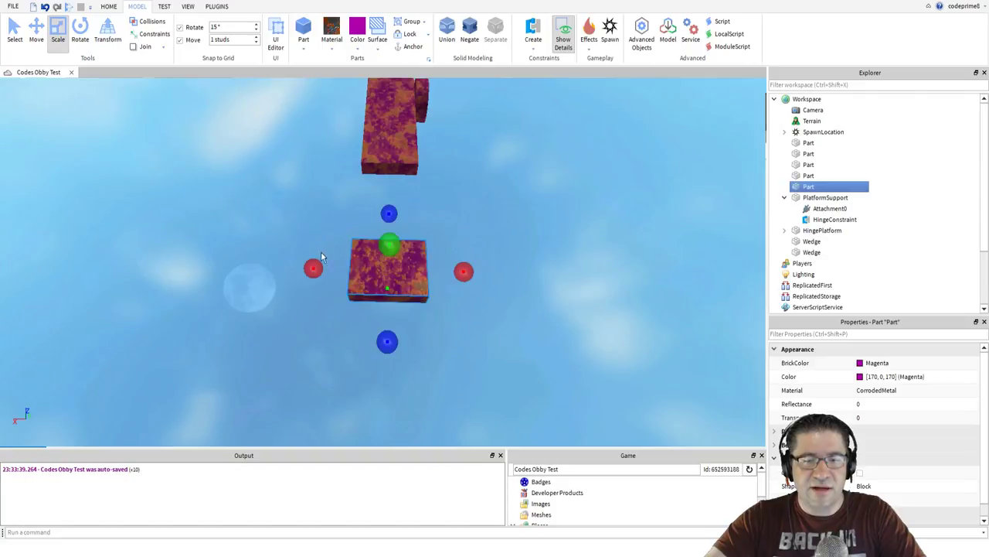
pyautogui.moveTo(316, 265); pyautogui.dragTo(333, 267)
# - Lower the new pad vertically to bring it nearer the hinged platform's height
pyautogui.moveTo(388, 282); pyautogui.dragTo(387, 285, button='right')
pyautogui.click(37, 31)
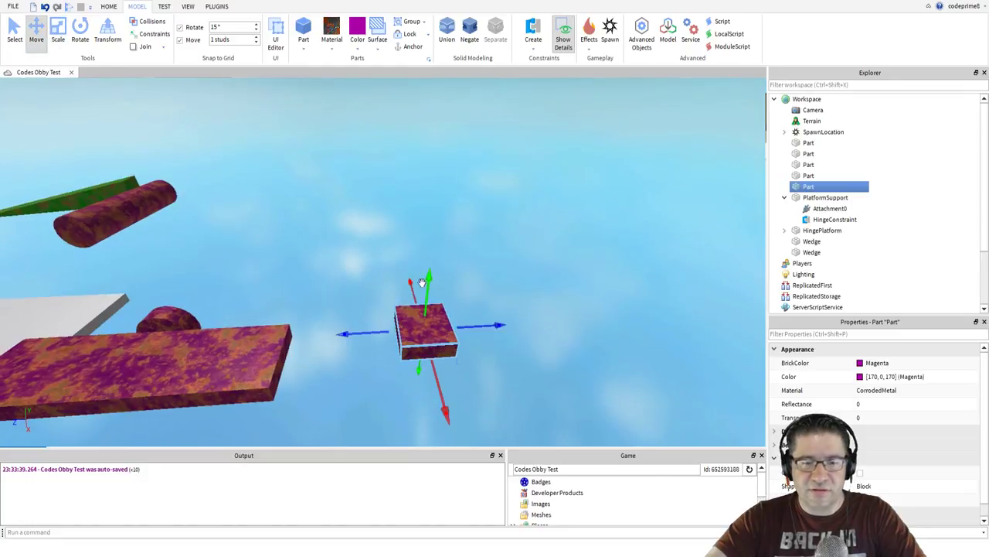
pyautogui.moveTo(422, 283); pyautogui.dragTo(423, 305)
pyautogui.scroll(3, 431, 325)
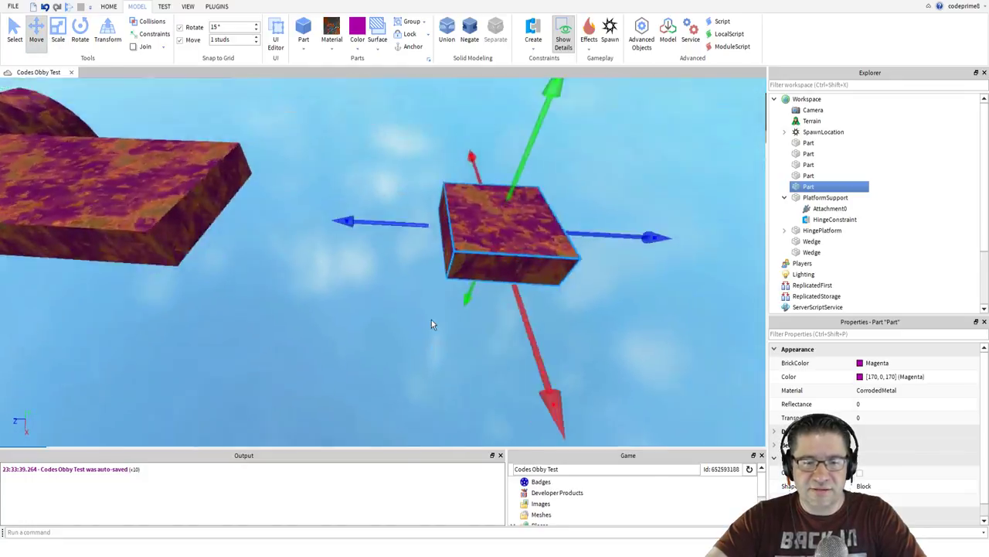
# - Move the new pad farther away from HingePlatform along the Z axis
pyautogui.scroll(-5, 432, 320)
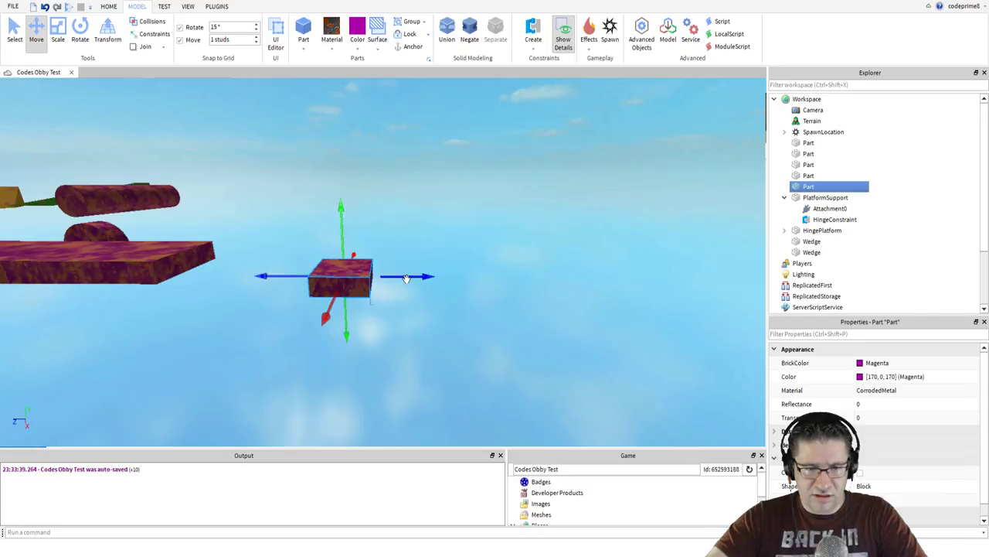
pyautogui.moveTo(406, 278); pyautogui.dragTo(445, 277)
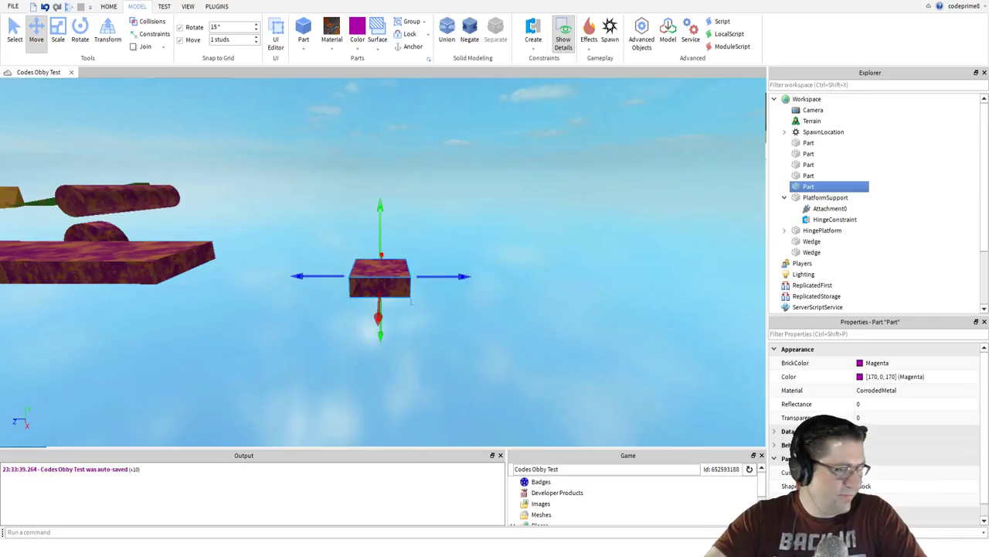
# - Give the pad the Metal material and the Fog colour, and anchor it
pyautogui.click(336, 43)
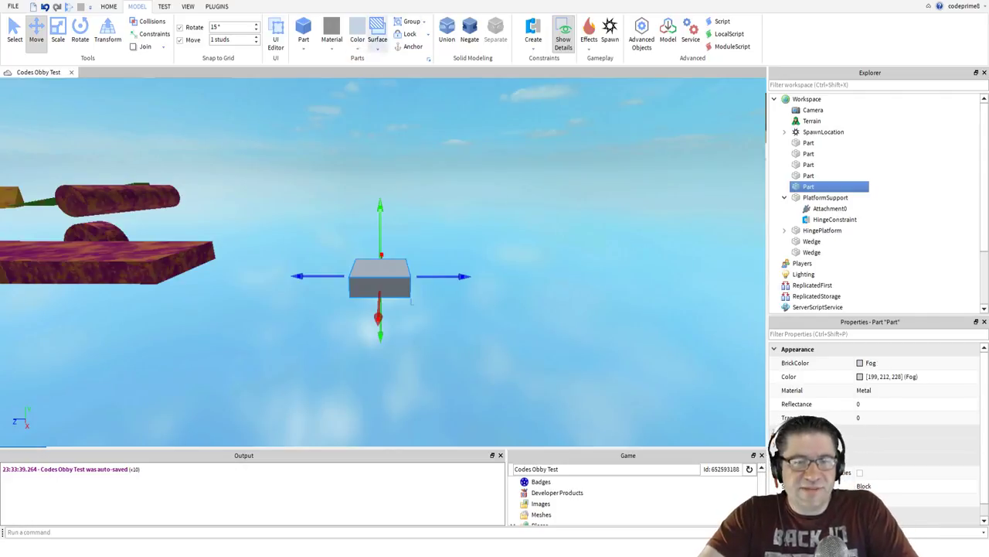
pyautogui.click(408, 46)
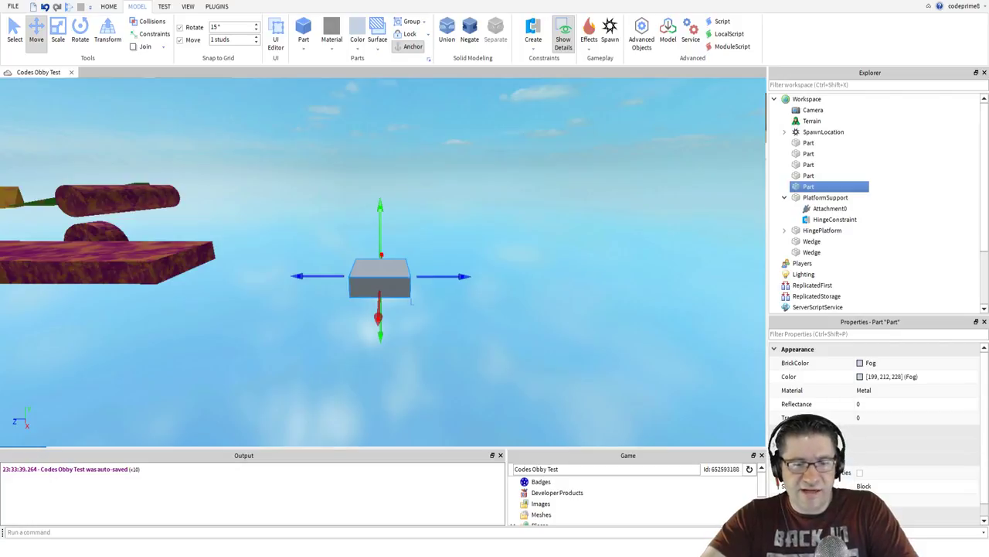
pyautogui.click(412, 303)
pyautogui.click(397, 269)
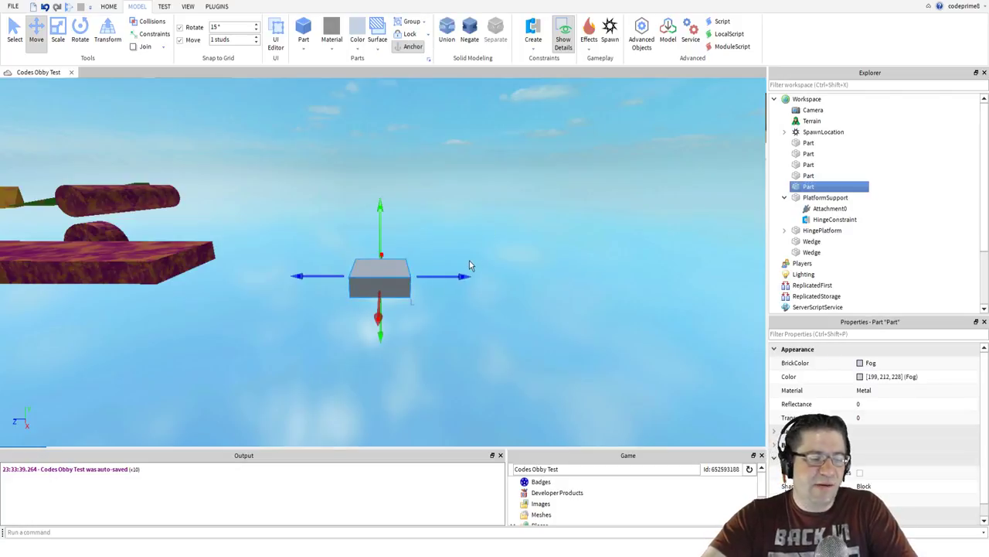
# - Duplicate the pad, stack the copy unanchored on top of the original, and lengthen it along Z toward HingePlatform
pyautogui.hotkey('ctrl', 'd')
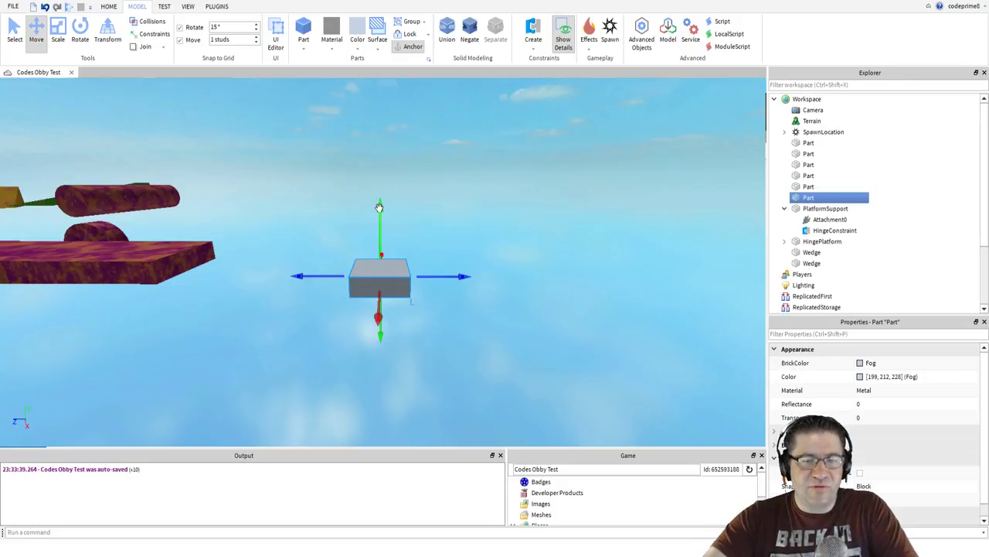
pyautogui.moveTo(379, 209); pyautogui.dragTo(383, 192)
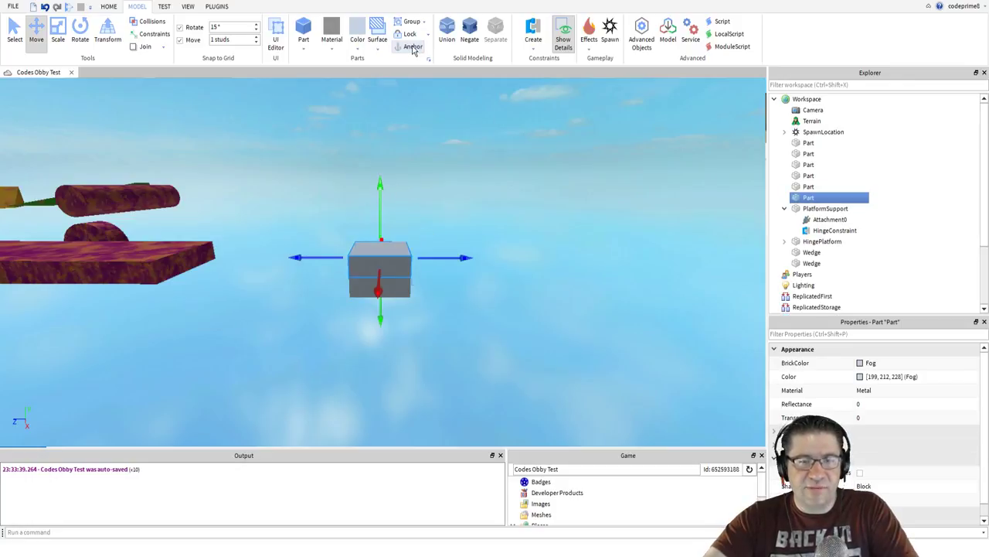
pyautogui.click(58, 35)
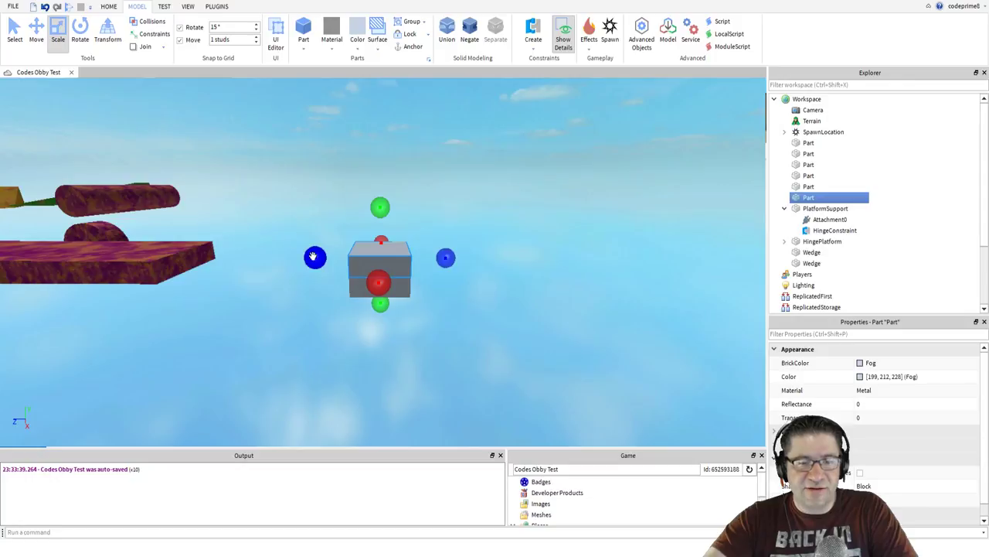
pyautogui.moveTo(315, 257); pyautogui.dragTo(160, 253)
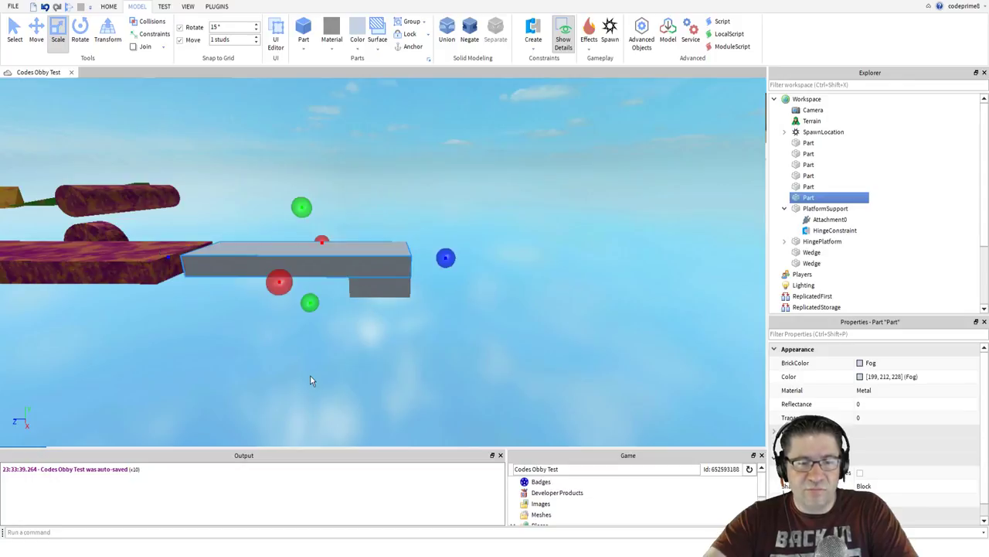
# - Select both stacked metal parts and shift them together slightly away from HingePlatform along Z
pyautogui.keyDown('shift'); pyautogui.click(378, 284); pyautogui.keyUp('shift')
pyautogui.click(36, 32)
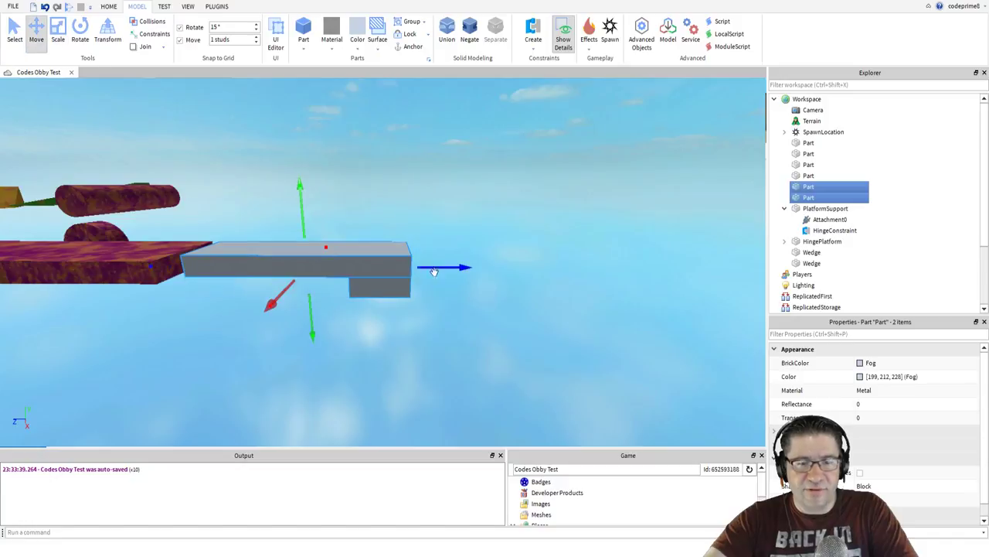
pyautogui.moveTo(453, 264); pyautogui.dragTo(469, 264)
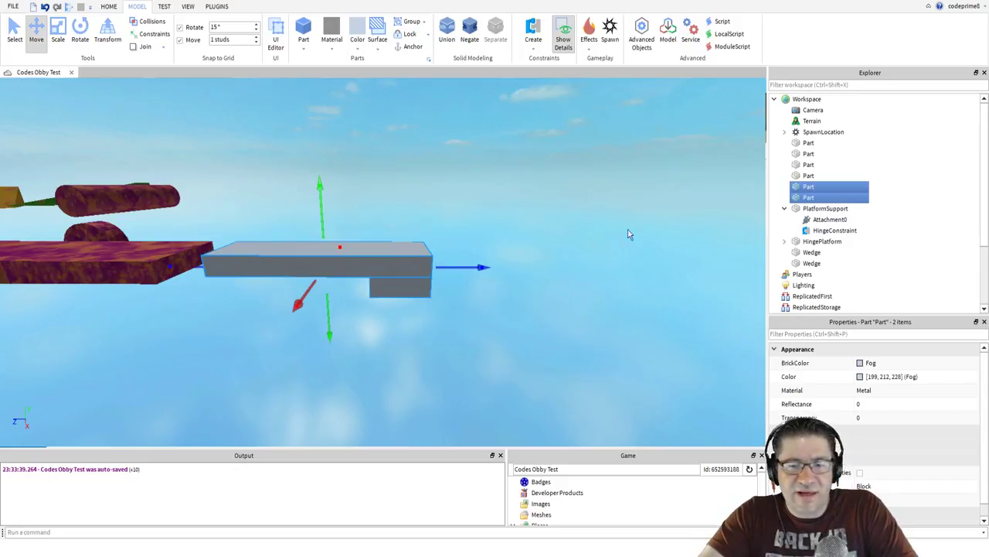
# - Rename the lower, short metal block PlatformBase
pyautogui.click(588, 321)
pyautogui.click(404, 280)
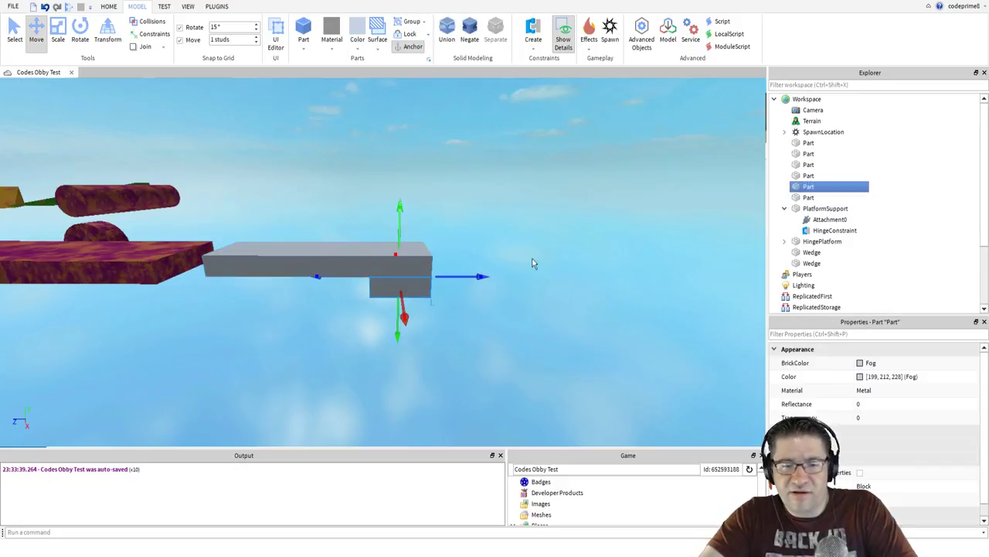
pyautogui.doubleClick(807, 190)
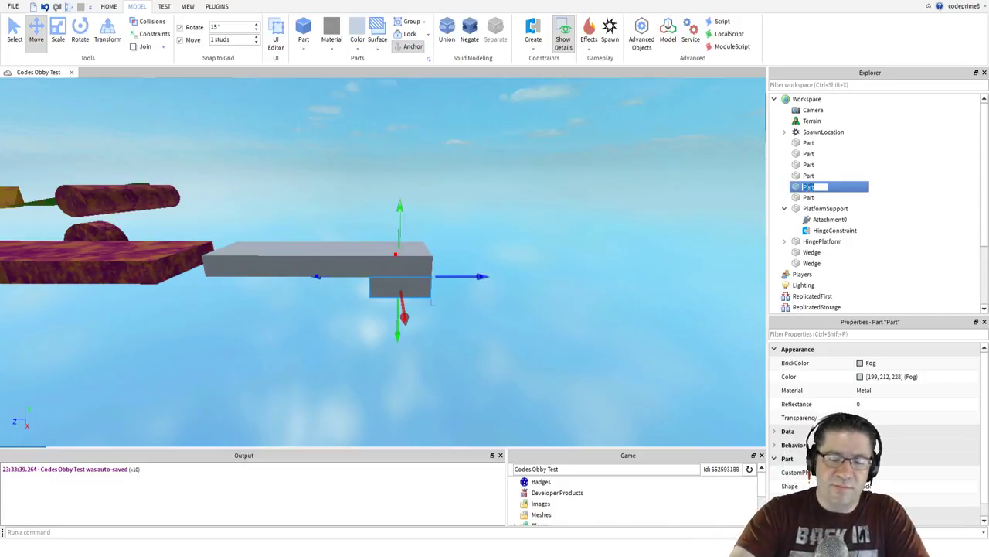
pyautogui.write('PlatformBa')
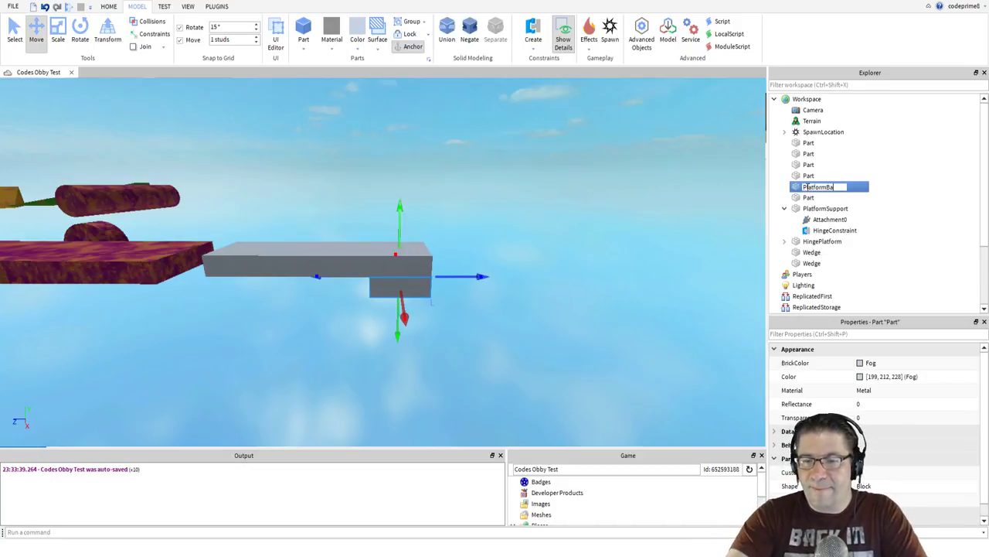
pyautogui.write('se')
pyautogui.press('Return')
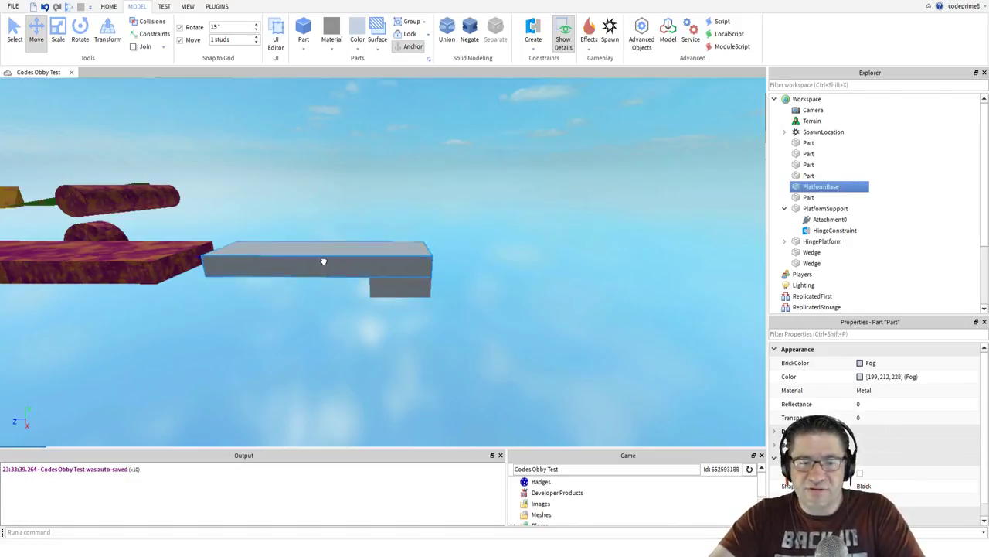
# - Rename the long metal part on top of the base TurnPlatform
pyautogui.click(322, 261)
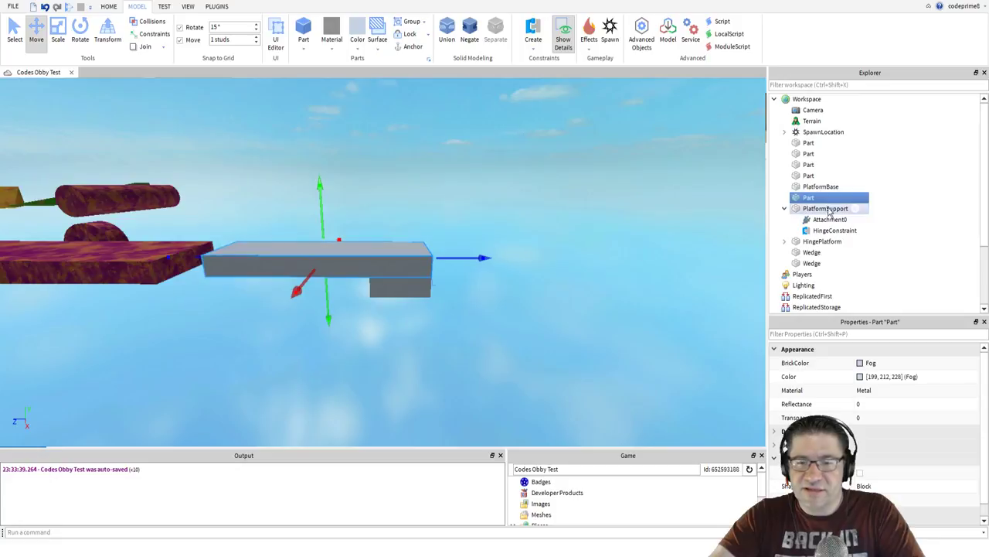
pyautogui.click(808, 198)
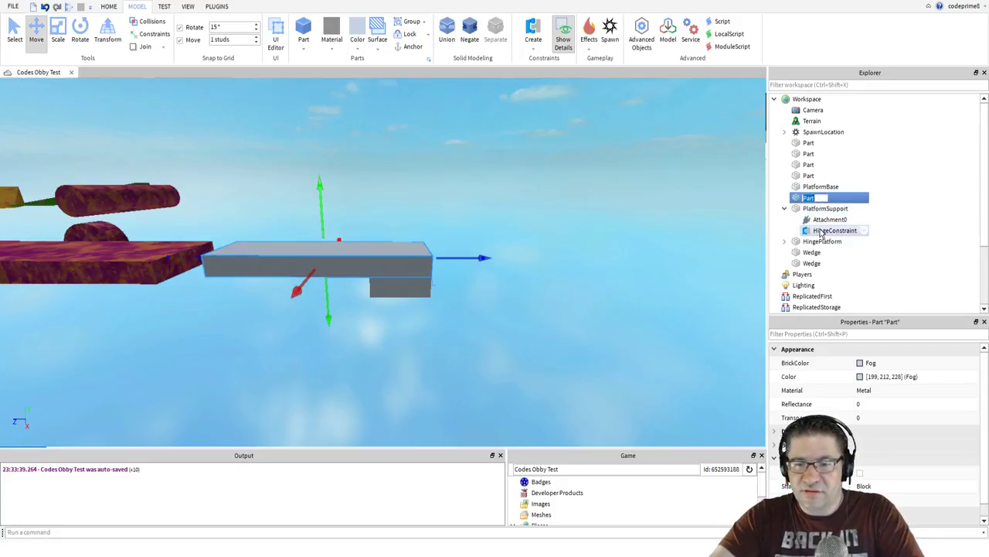
pyautogui.write('TurnPlatform')
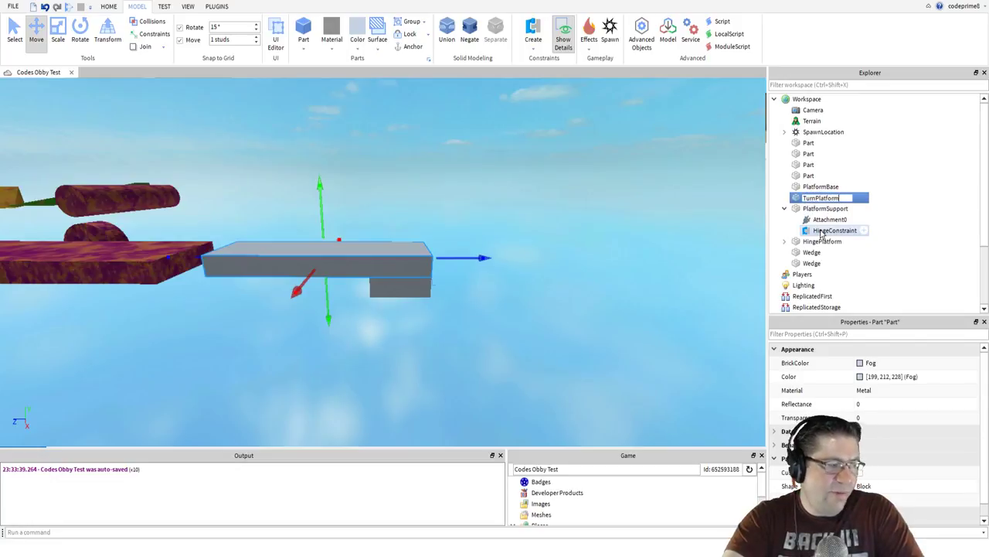
pyautogui.press('Return')
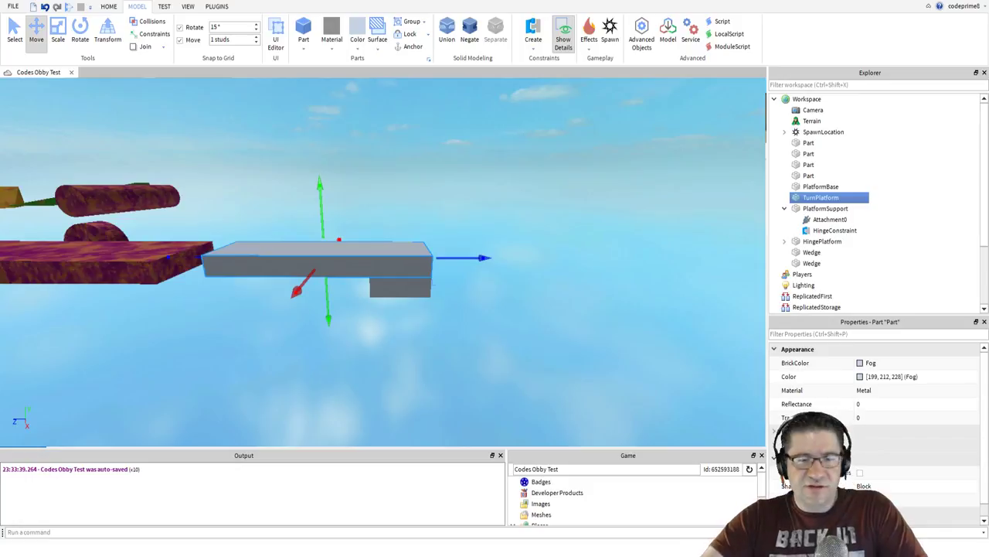
# - Raise TurnPlatform clear of the base and create a hinge constraint from PlatformBase's top face to TurnPlatform's underside, near its far end
pyautogui.moveTo(320, 193); pyautogui.dragTo(340, 89)
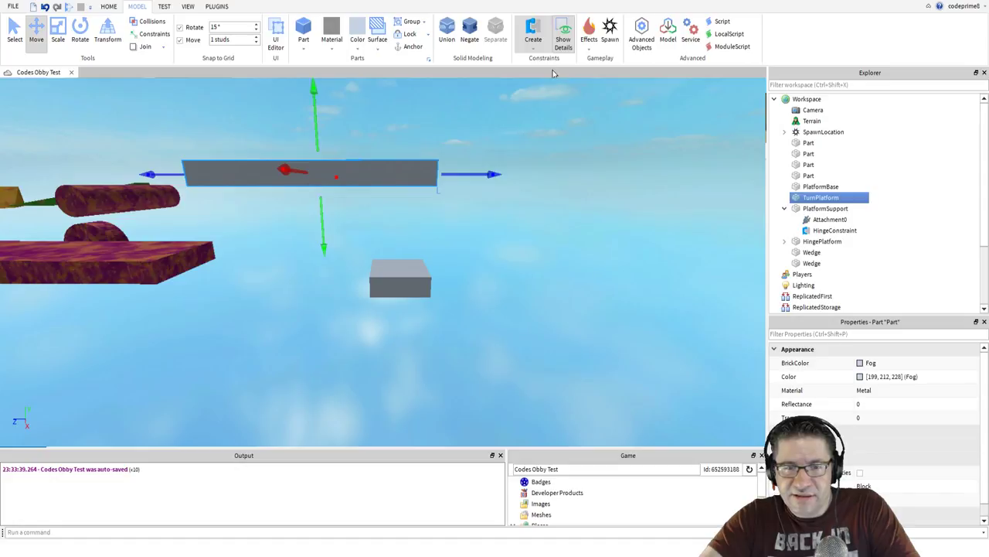
pyautogui.click(550, 49)
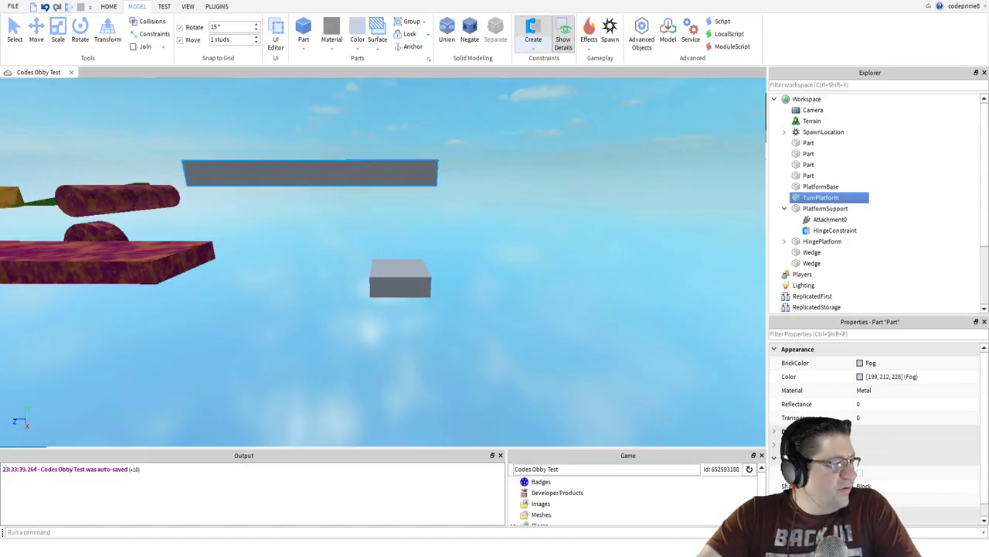
pyautogui.click(399, 266)
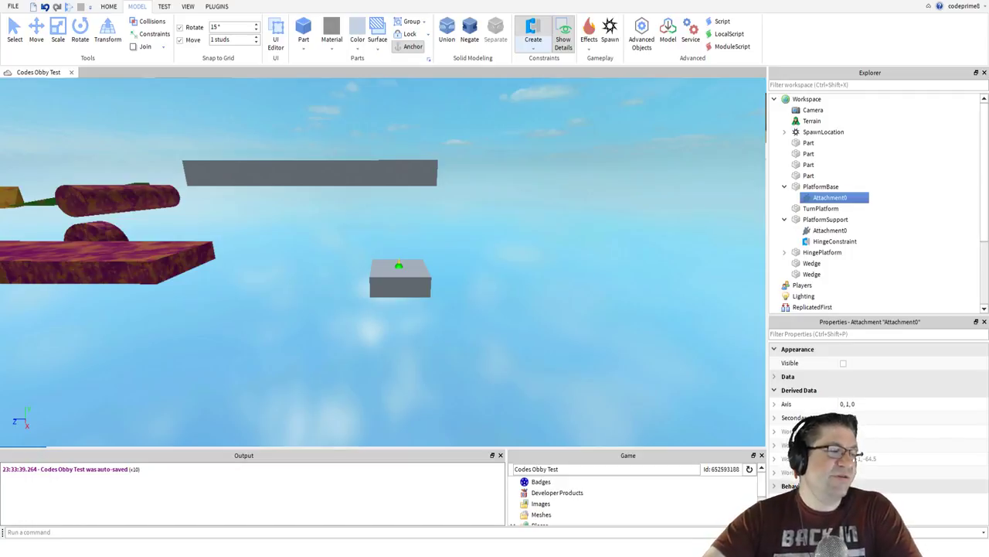
pyautogui.scroll(8, 409, 233)
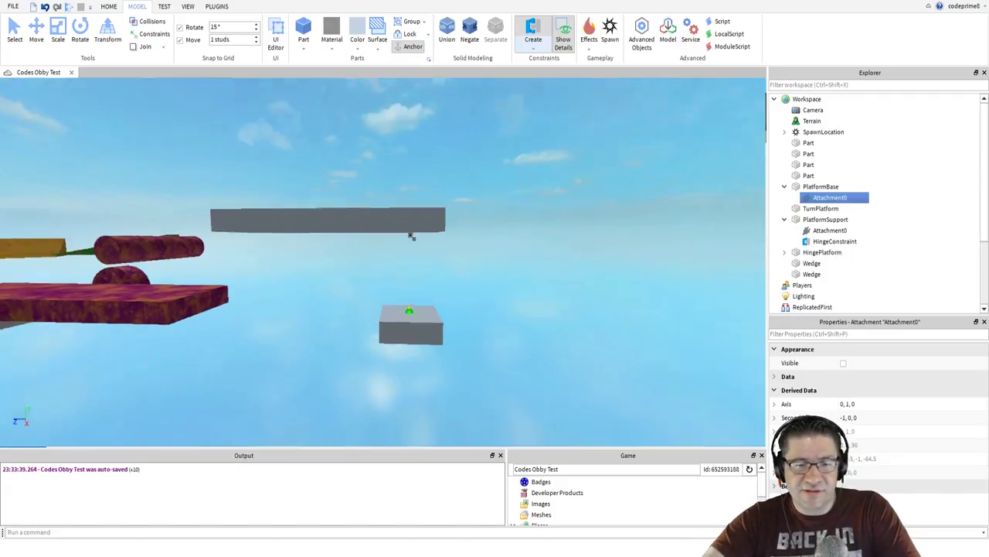
pyautogui.scroll(-8, 411, 235)
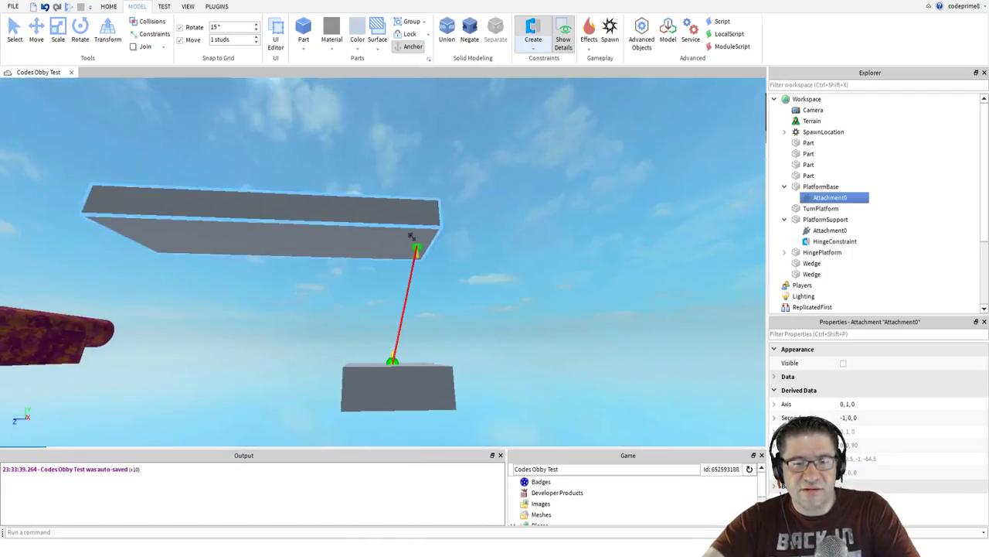
pyautogui.click(411, 253)
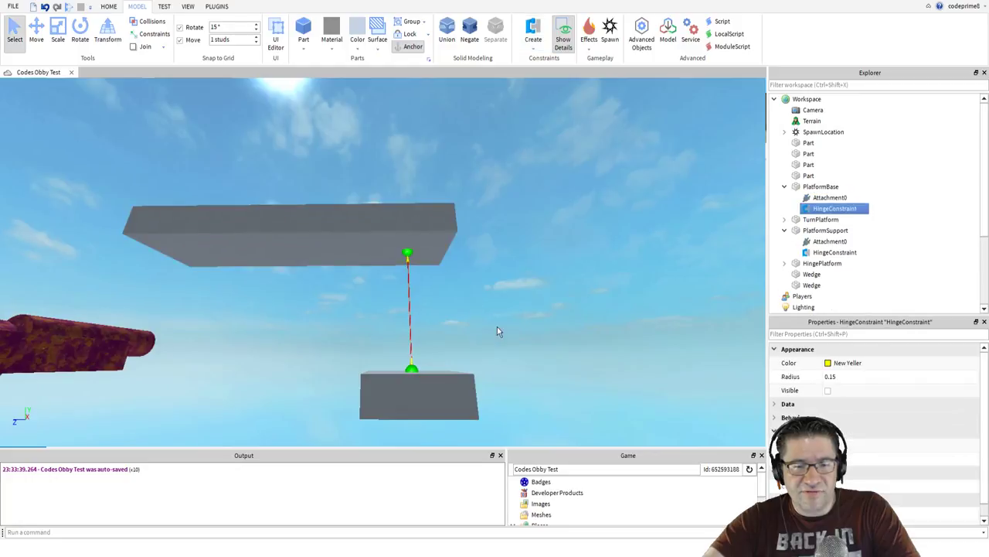
# - Inspect the new hinge together with its attachments on PlatformBase and TurnPlatform
pyautogui.moveTo(552, 249); pyautogui.dragTo(497, 260, button='right')
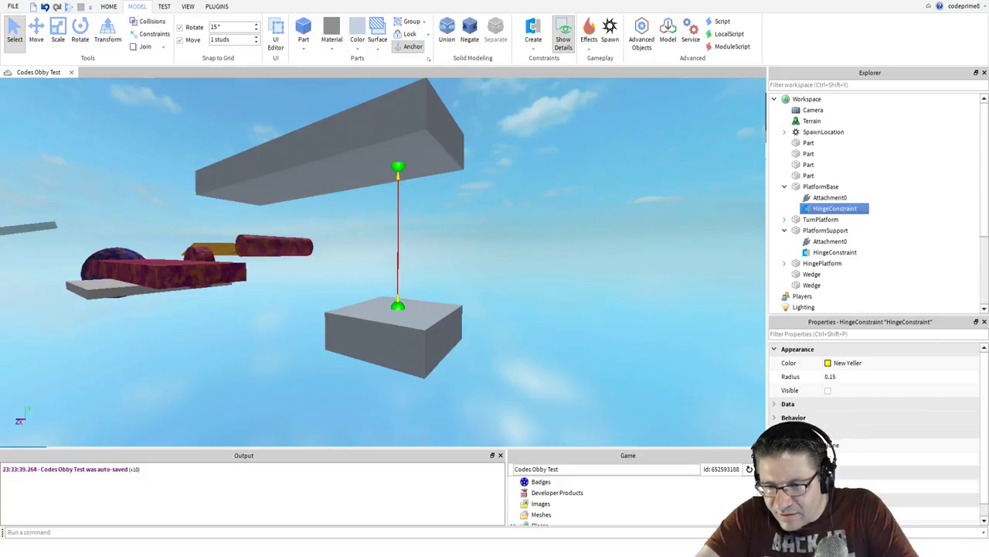
pyautogui.click(785, 220)
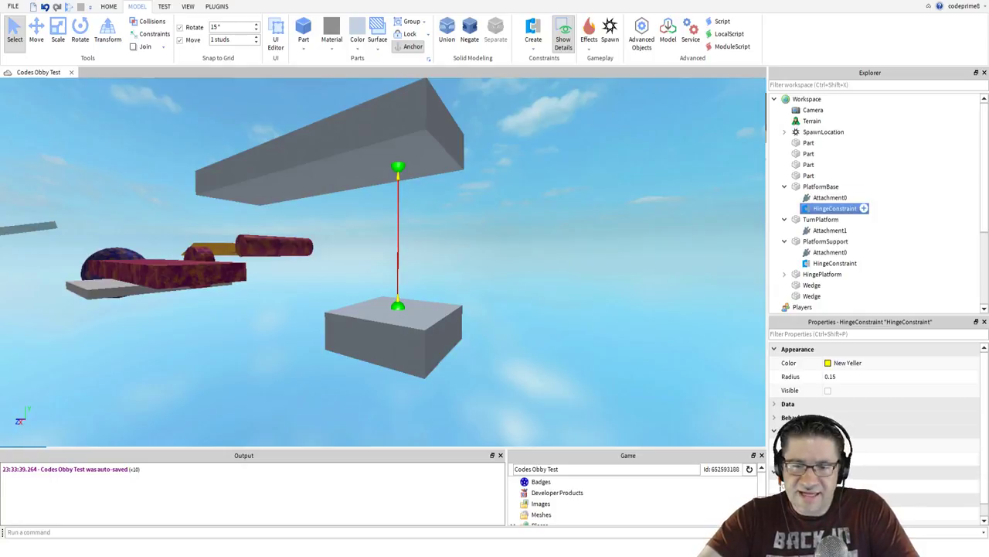
pyautogui.click(830, 198)
pyautogui.click(835, 209)
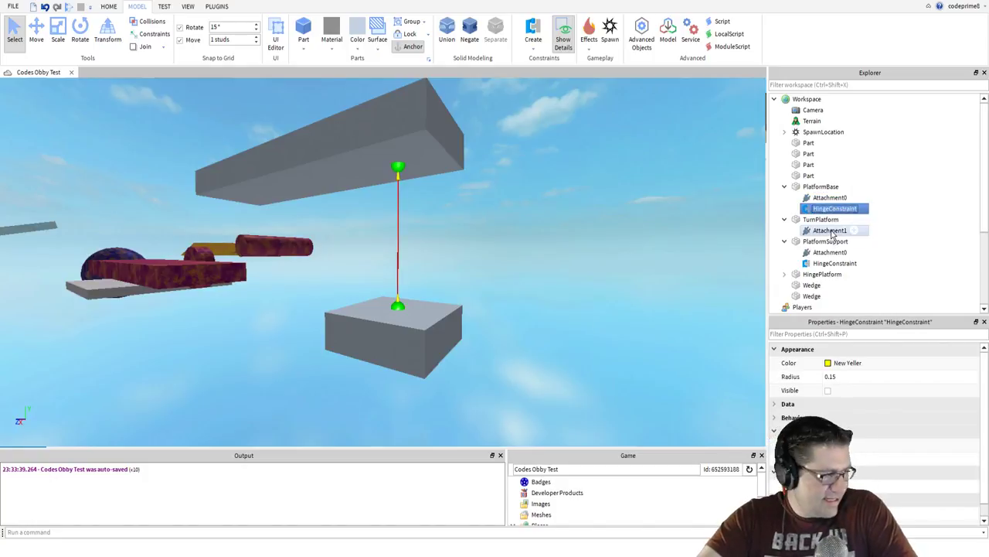
pyautogui.click(831, 231)
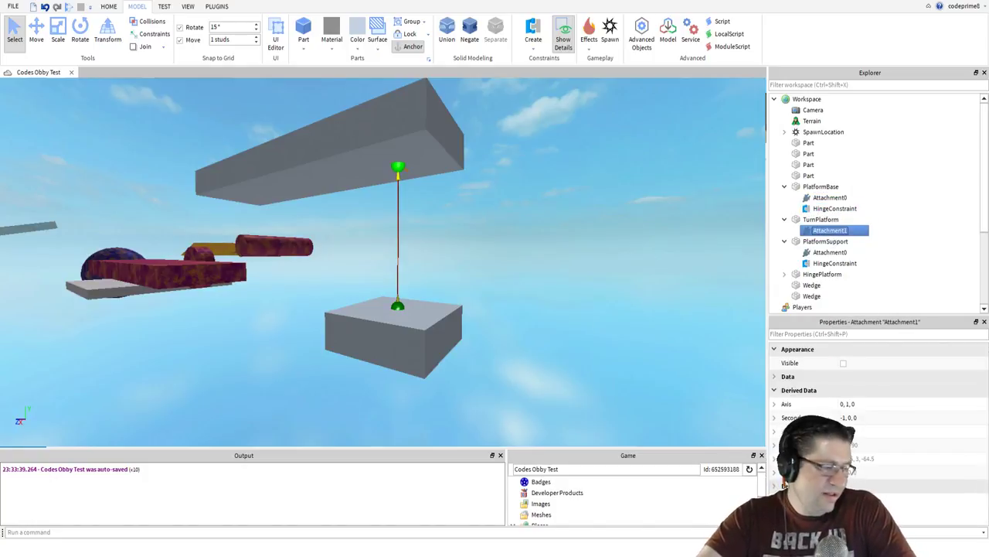
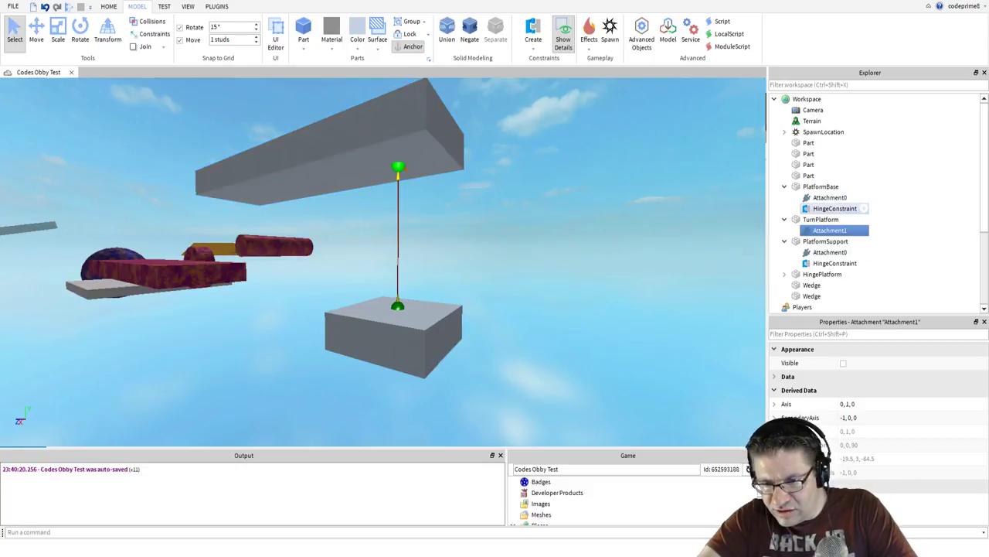
pyautogui.click(824, 209)
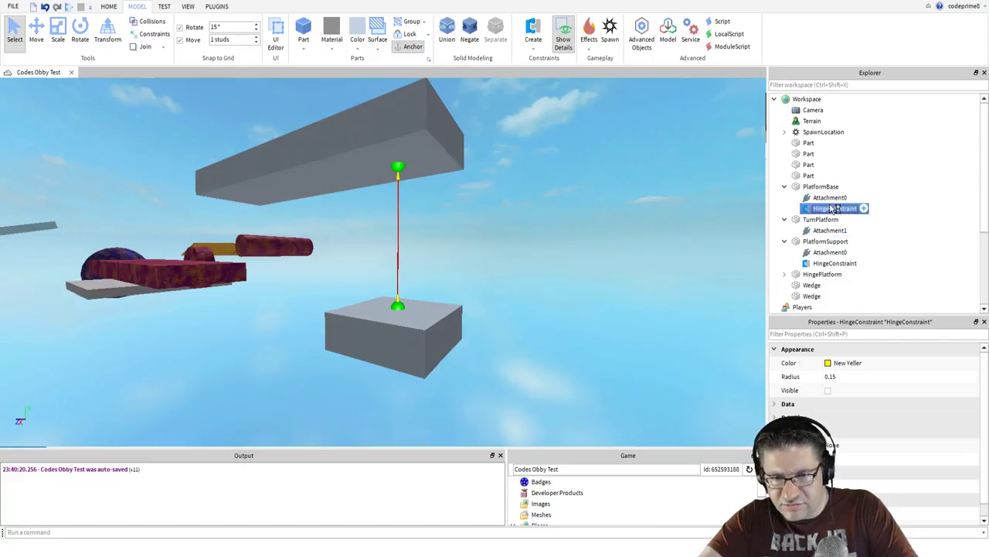
pyautogui.click(833, 200)
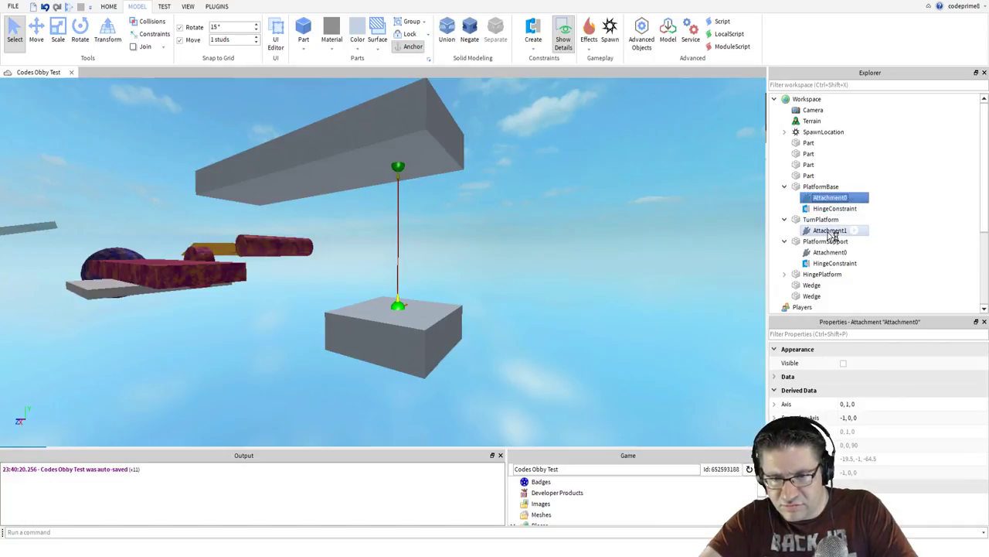
pyautogui.click(831, 231)
# - Select PlatformBase's HingeConstraint and collapse its property groups, including Appearance, Hinge and Derived
pyautogui.click(829, 210)
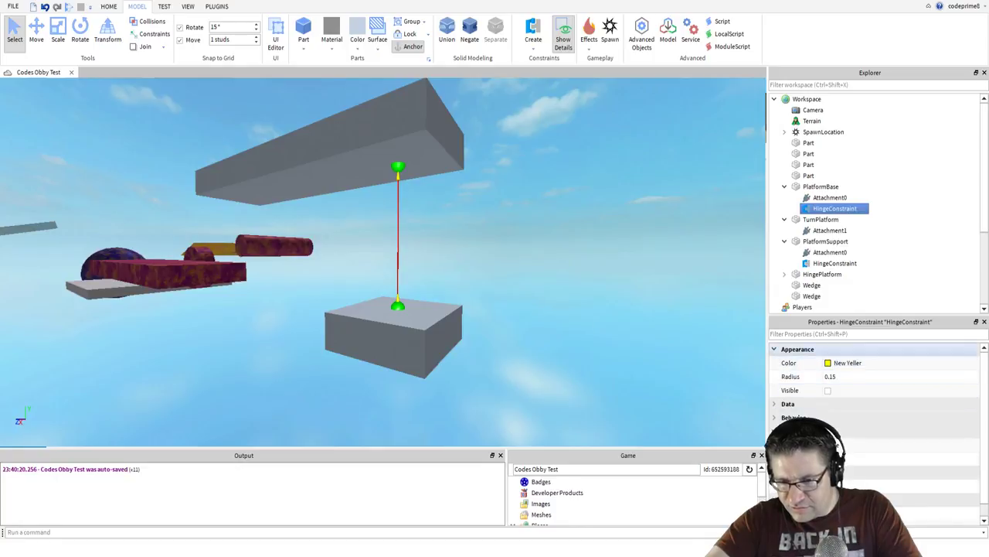
pyautogui.click(775, 350)
pyautogui.click(775, 390)
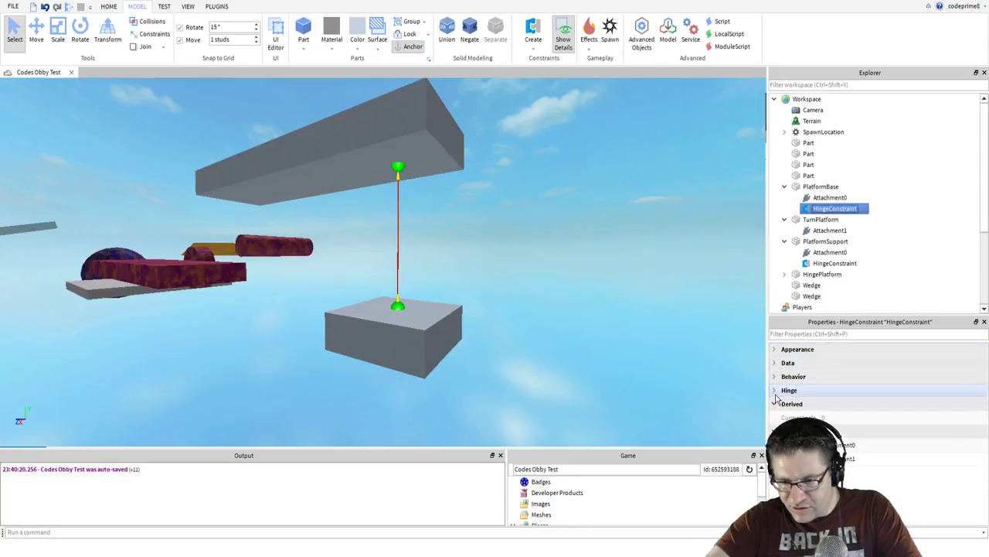
pyautogui.click(775, 405)
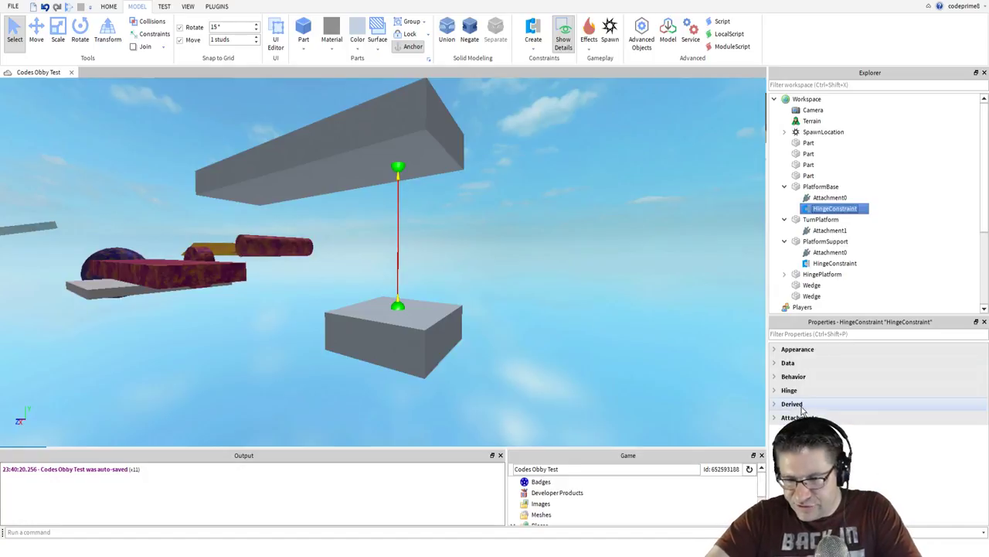
# - Set the PlatformBase hinge's ActuatorType to Motor and its AngularVelocity to 0.5
pyautogui.click(778, 392)
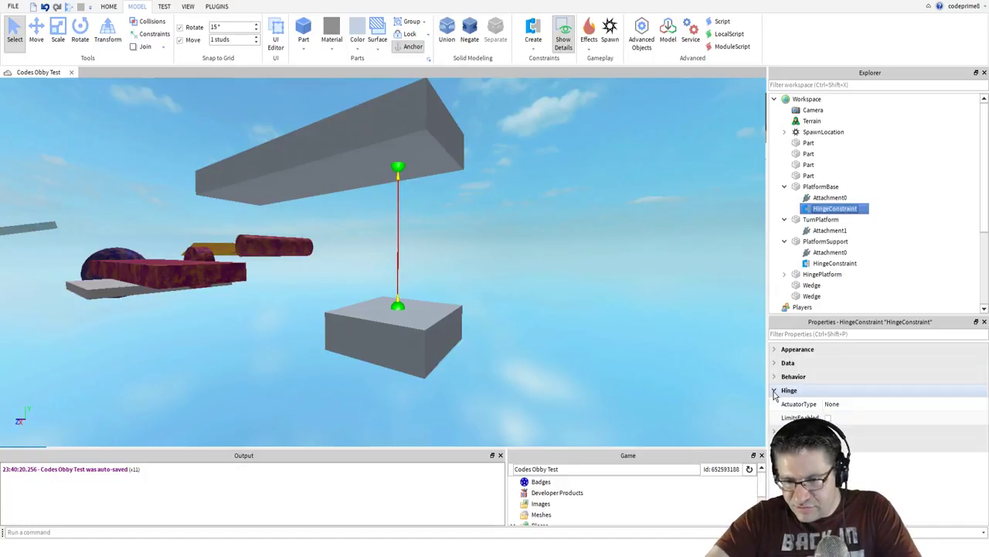
pyautogui.click(853, 406)
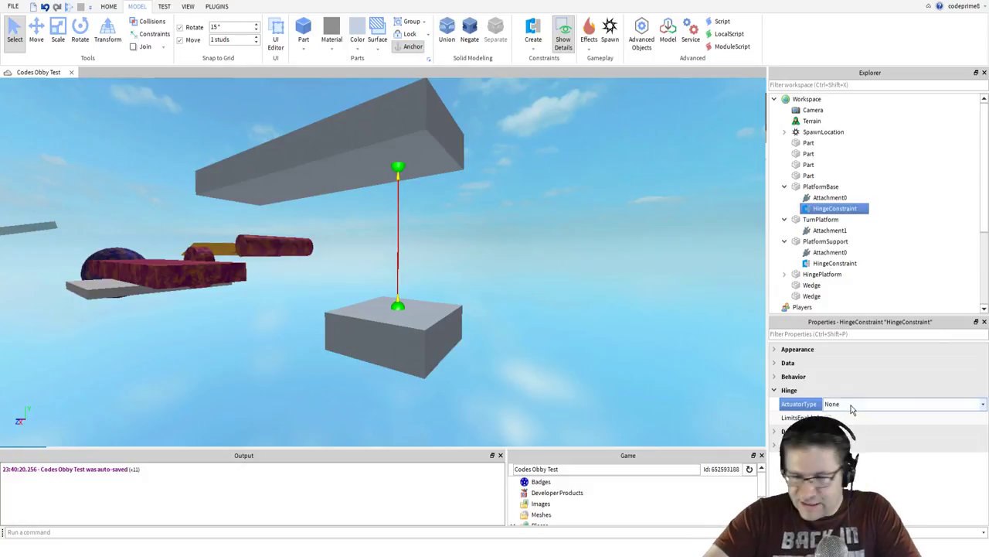
pyautogui.click(856, 407)
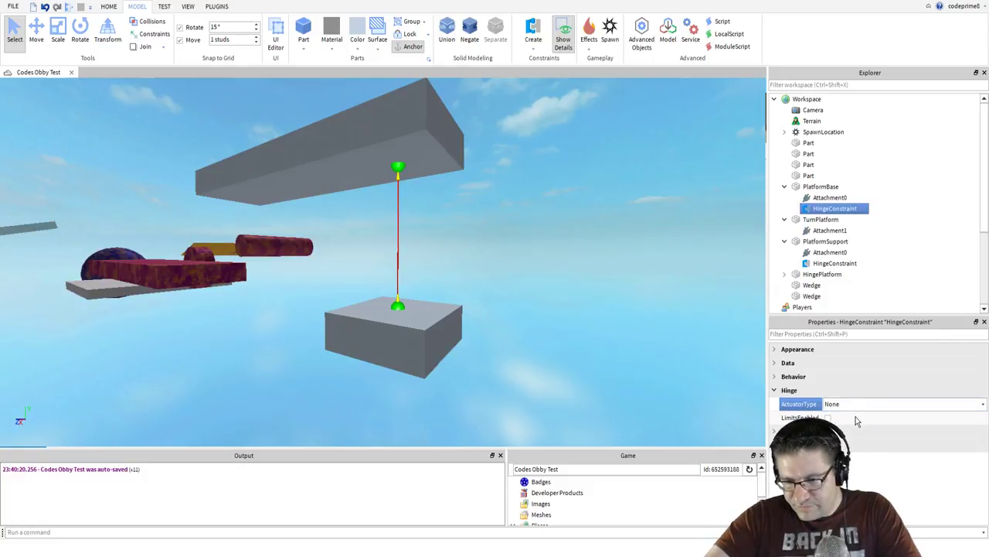
pyautogui.click(856, 430)
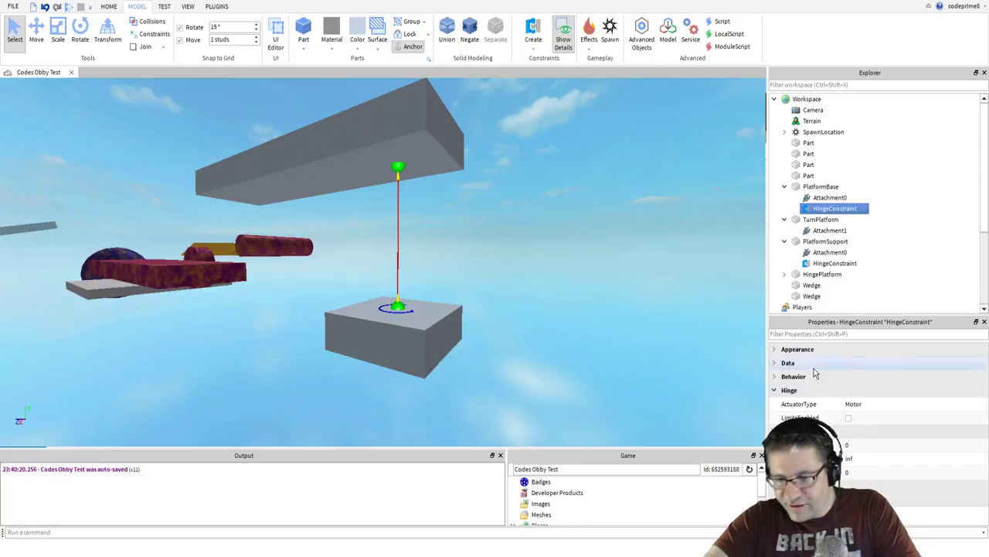
pyautogui.click(861, 443)
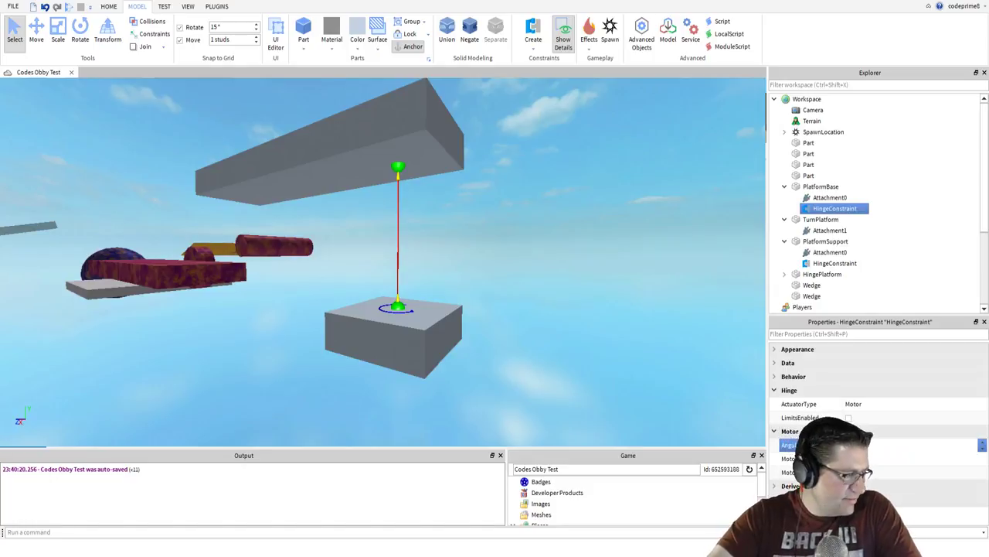
pyautogui.press('Return')
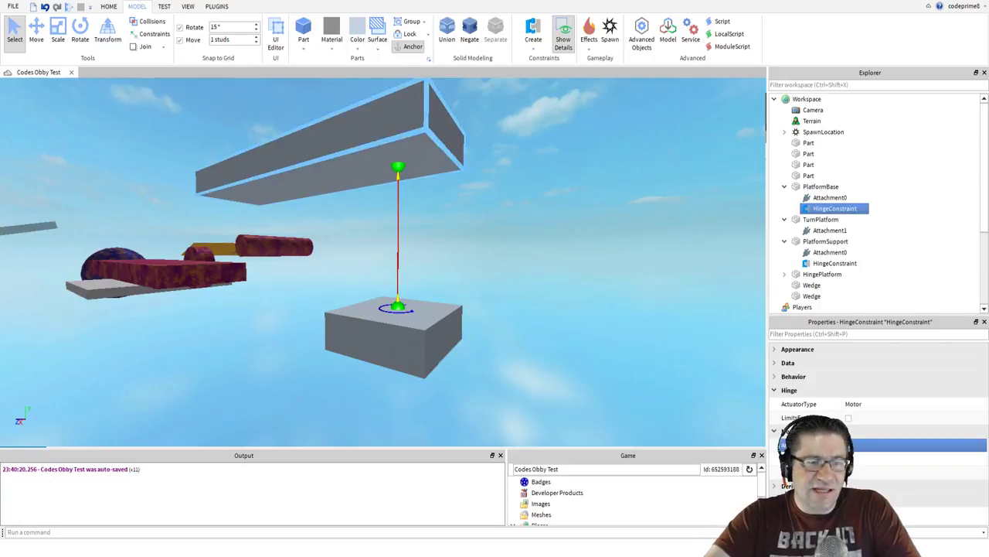
# - Lower TurnPlatform until it rests directly on top of PlatformBase
pyautogui.click(225, 166)
pyautogui.hotkey('ctrl', '2')
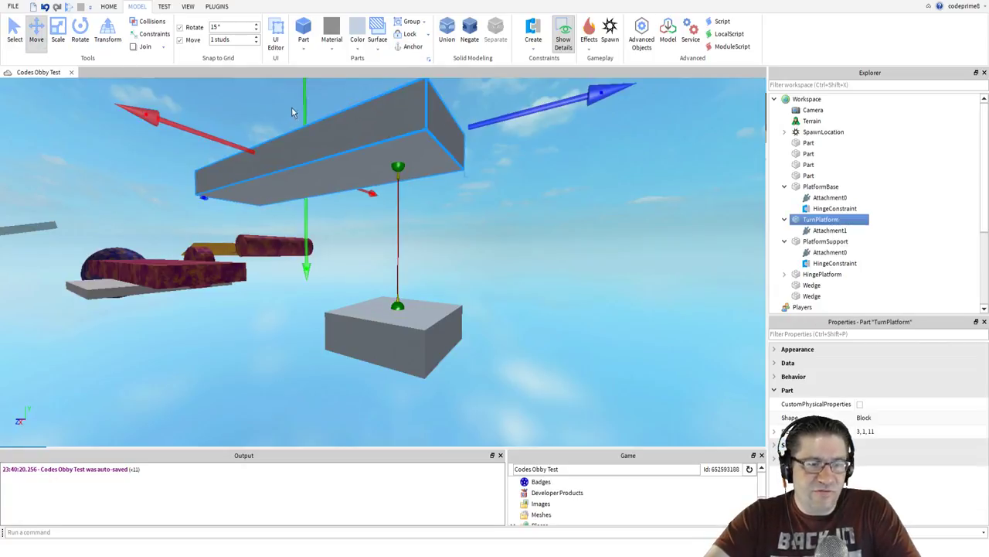
pyautogui.moveTo(303, 103); pyautogui.dragTo(332, 222)
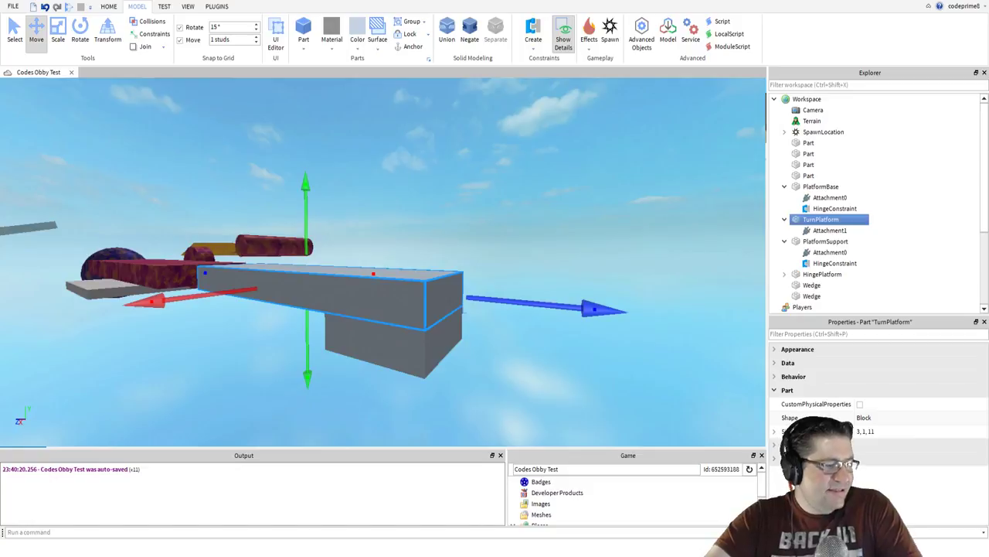
pyautogui.click(234, 113)
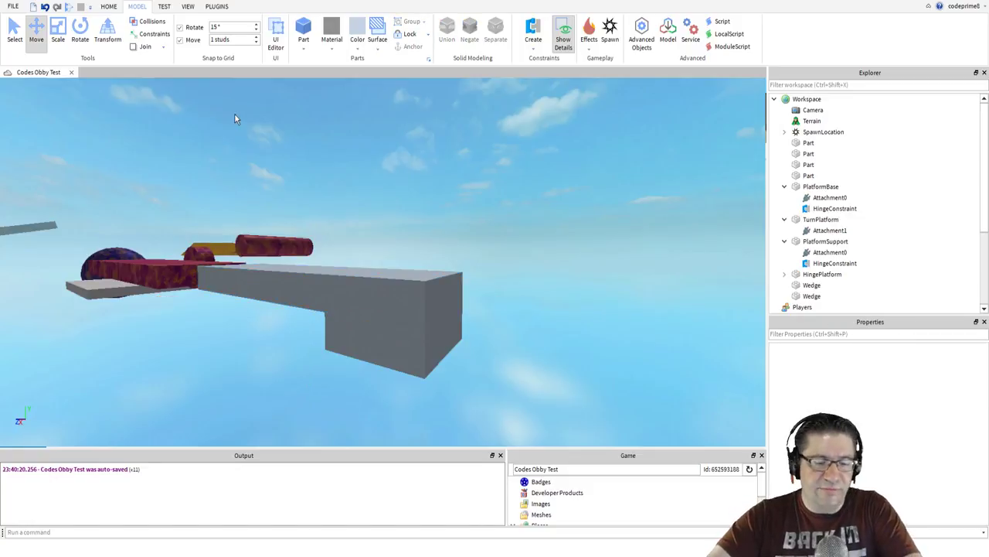
# - Playtest the obby by taking the character to TurnPlatform and jumping on it, ending with the test stopped
pyautogui.press('F5')
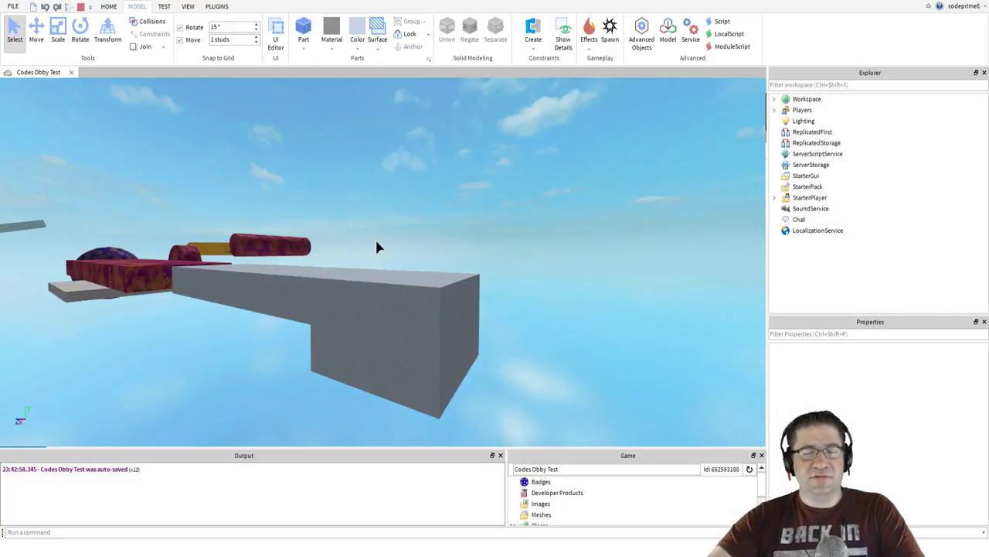
pyautogui.moveTo(384, 247); pyautogui.dragTo(384, 247, button='right')
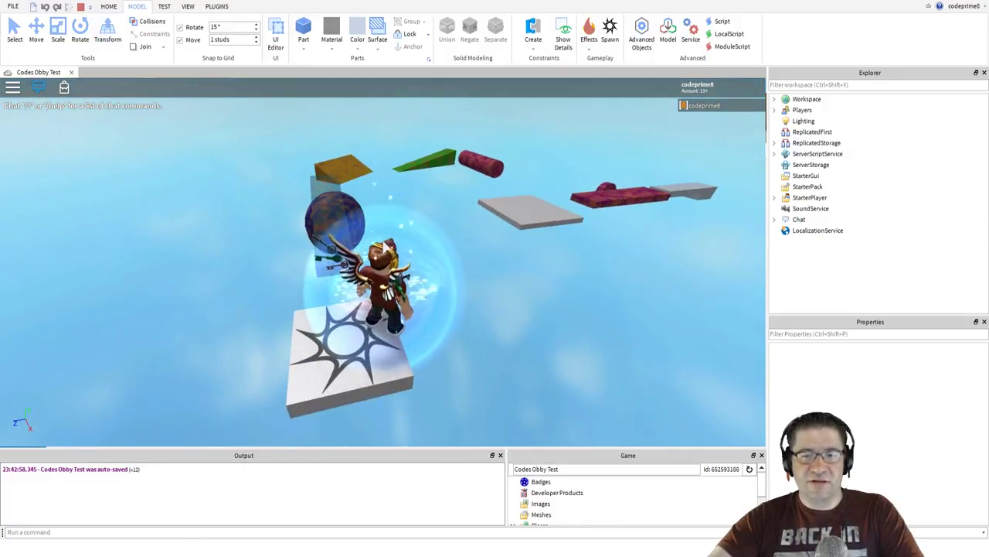
pyautogui.scroll(5, 385, 247)
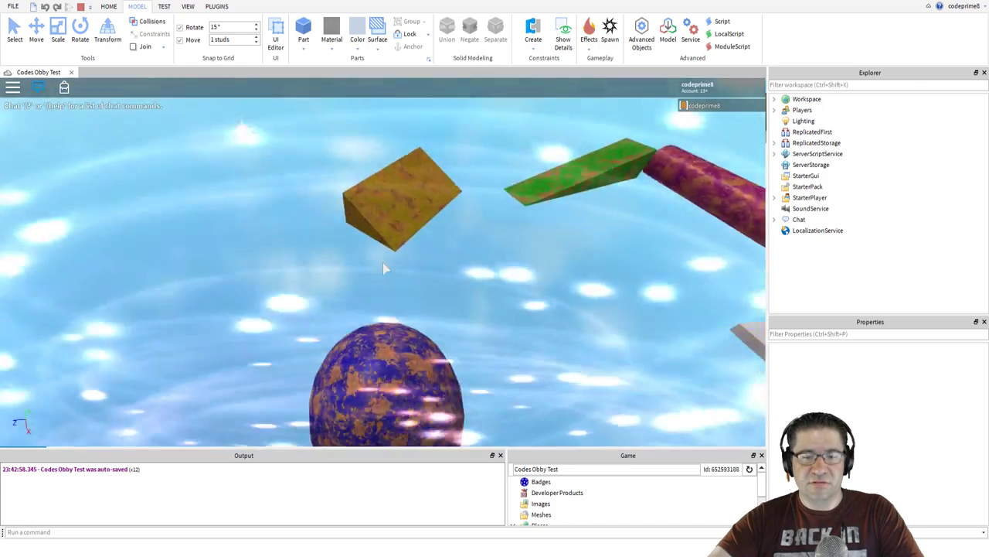
pyautogui.moveTo(383, 264); pyautogui.dragTo(384, 263, button='right')
pyautogui.press('w')
pyautogui.press('space')
pyautogui.scroll(-5, 383, 268)
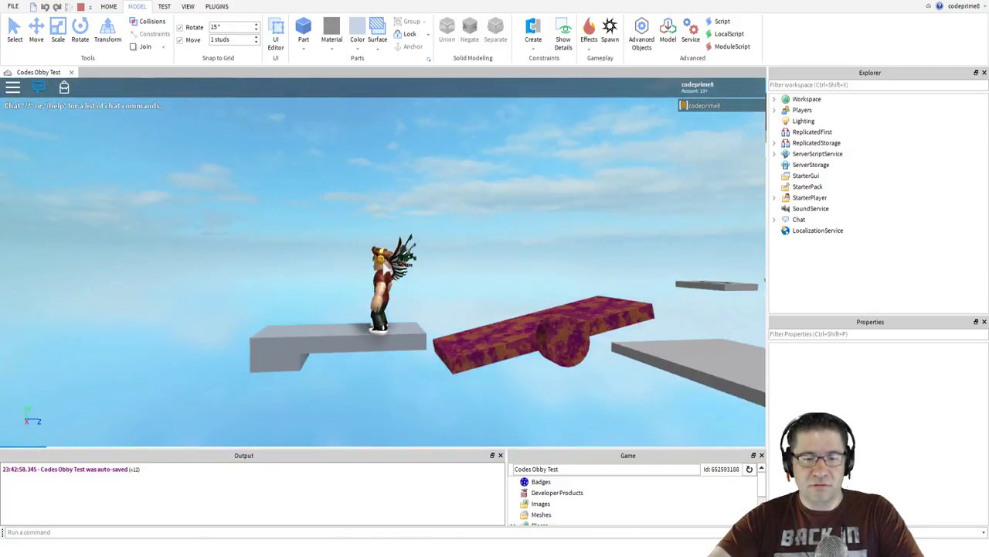
pyautogui.press('space')
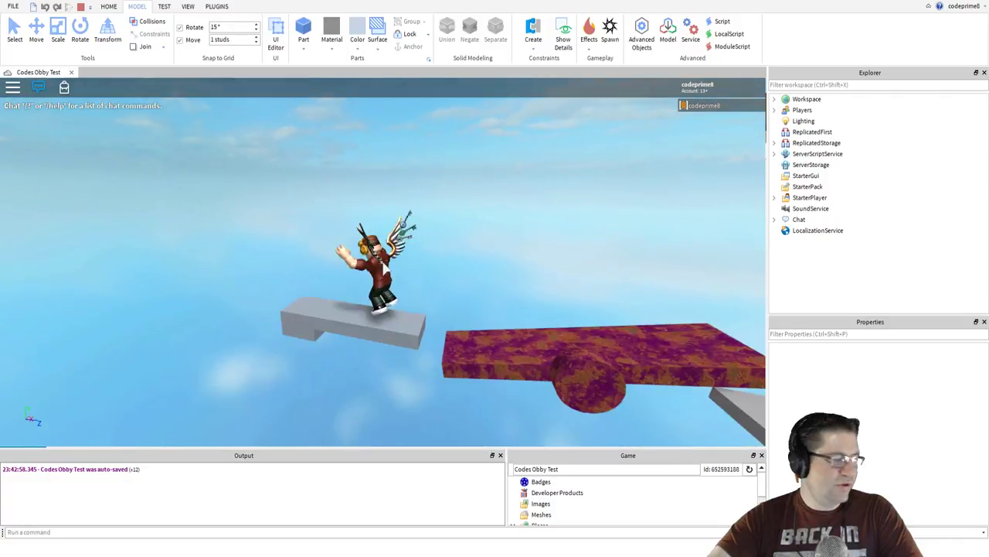
pyautogui.press('space')
pyautogui.press('space')
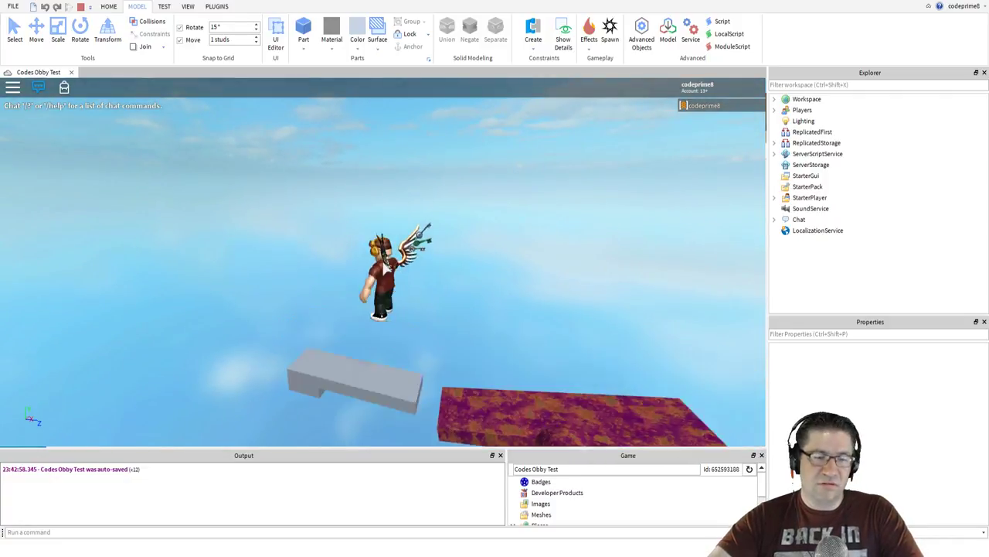
pyautogui.press('space')
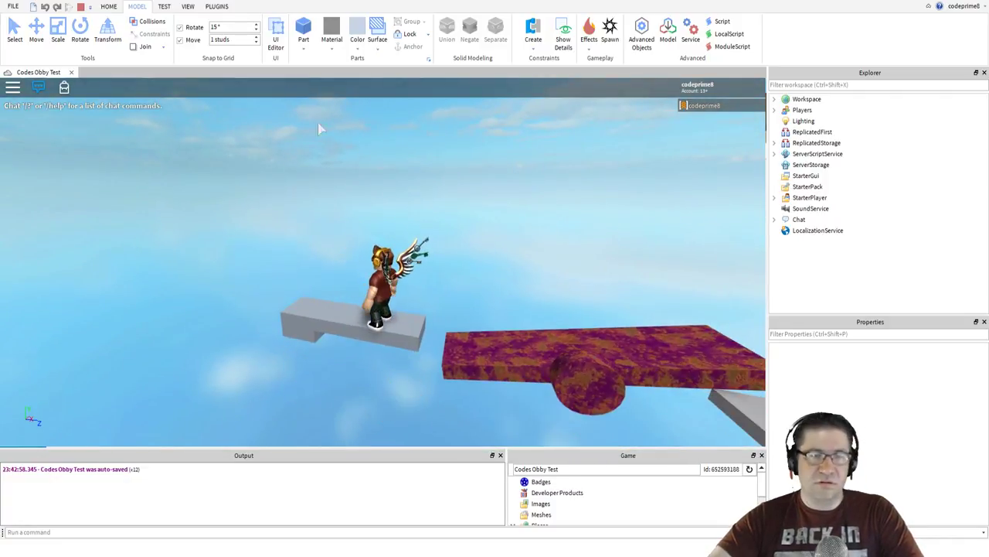
pyautogui.click(81, 7)
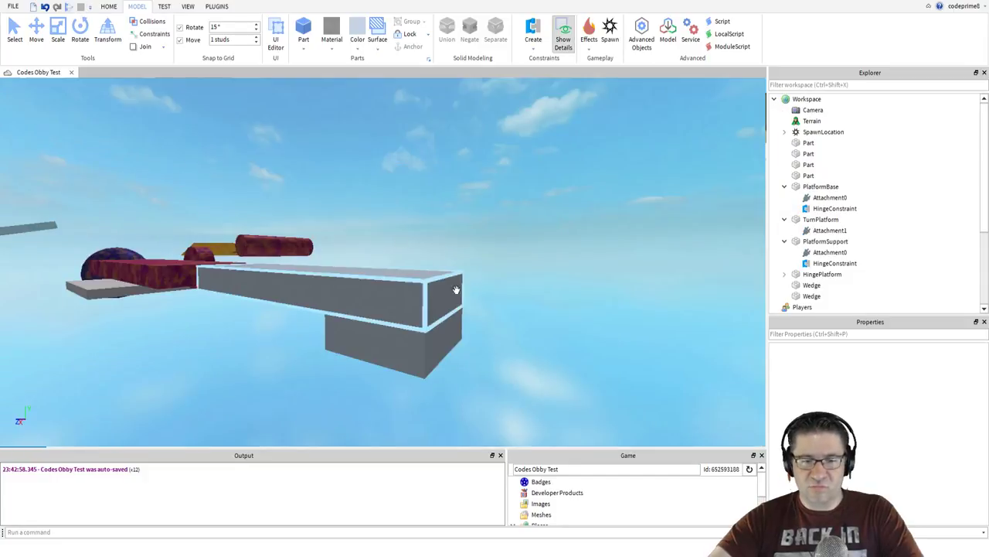
# - Scale PlatformBase down to 1, 1, 1 beneath TurnPlatform
pyautogui.click(417, 316)
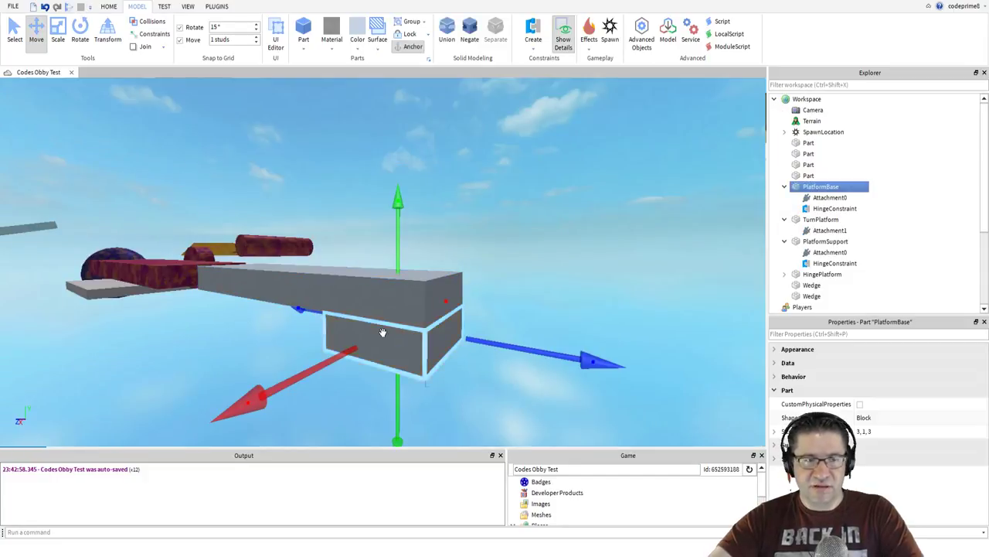
pyautogui.moveTo(350, 333); pyautogui.dragTo(504, 340)
pyautogui.moveTo(504, 340); pyautogui.dragTo(505, 339, button='right')
pyautogui.scroll(-3, 504, 338)
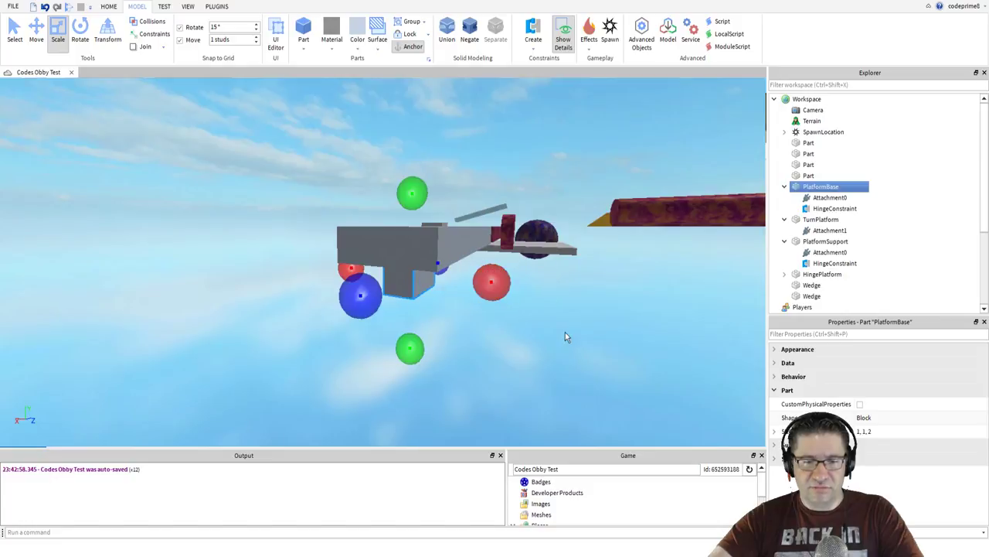
pyautogui.moveTo(565, 335); pyautogui.dragTo(502, 410, button='right')
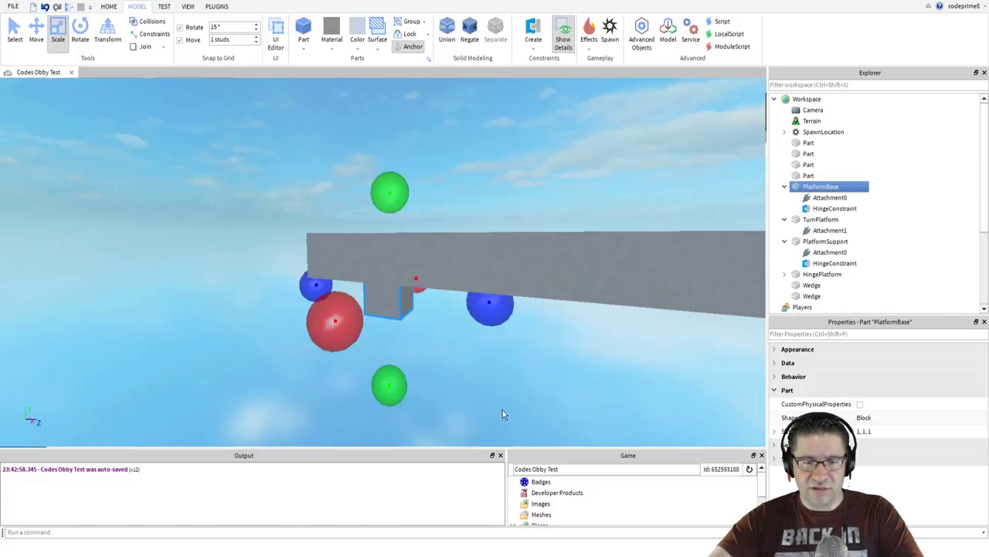
pyautogui.click(476, 399)
# - Run a short playtest from the spawn to check TurnPlatform on the smaller base
pyautogui.press('F5')
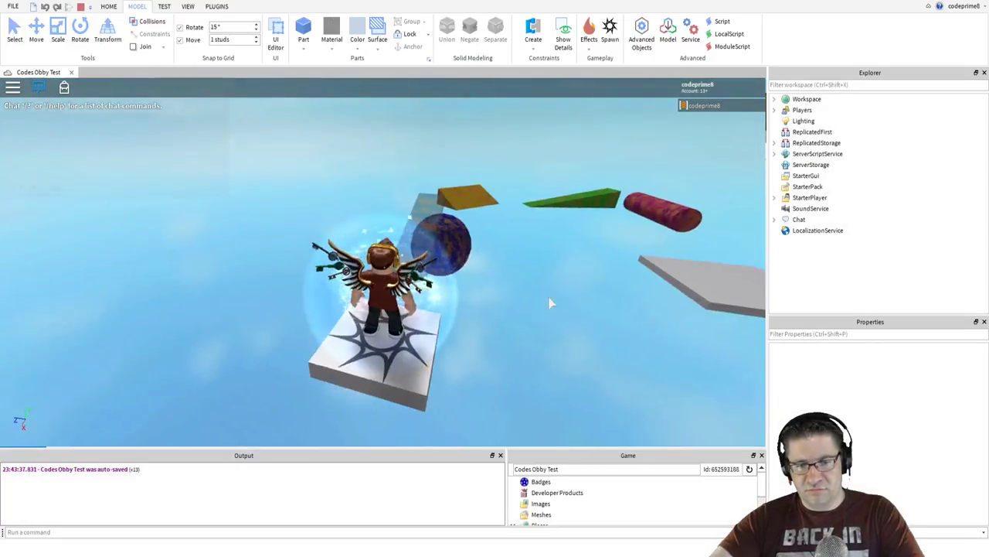
pyautogui.moveTo(549, 303); pyautogui.dragTo(548, 301, button='right')
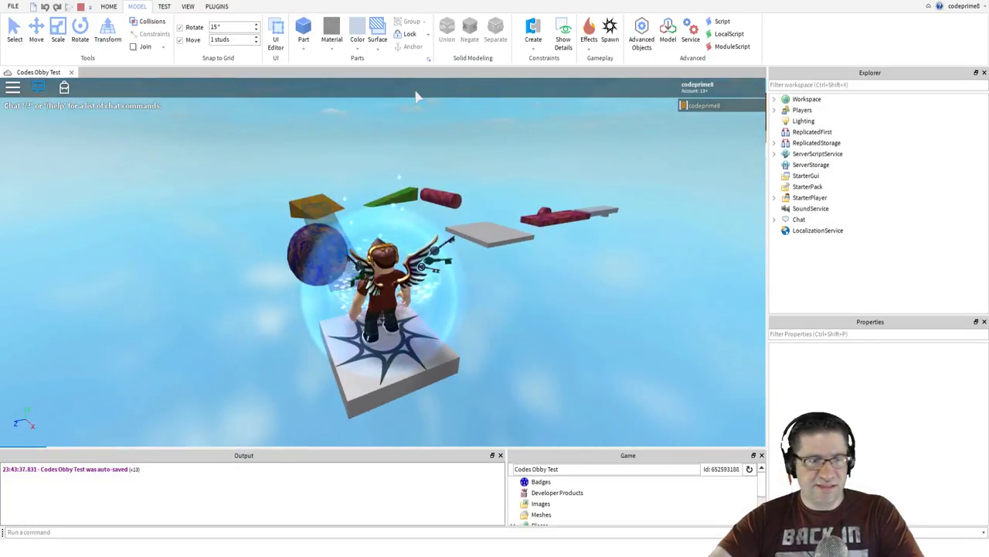
pyautogui.hotkey('shift', 'F5')
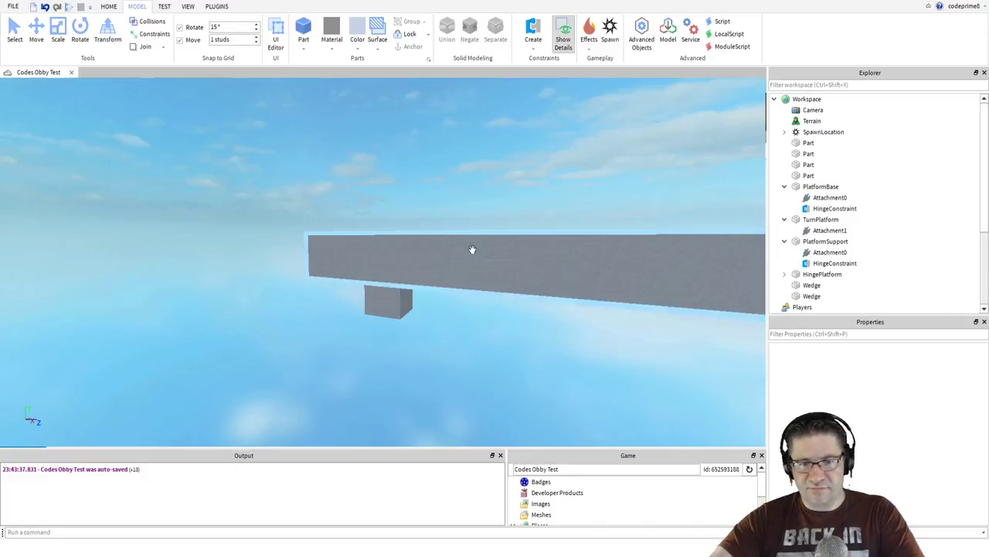
# - Set MotorMaxTorque of PlatformBase's HingeConstraint to 1000 and check the rotation in a brief playtest
pyautogui.click(428, 242)
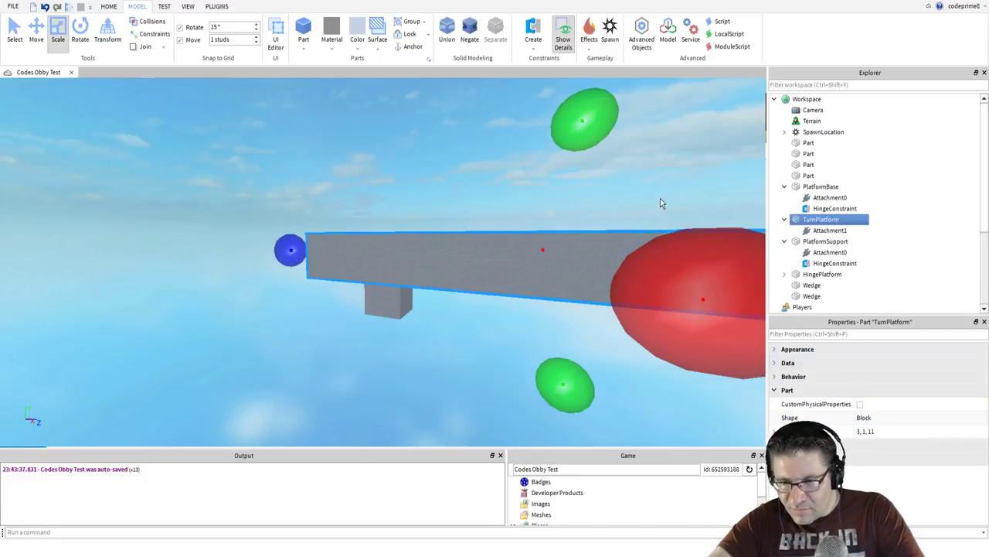
pyautogui.click(825, 212)
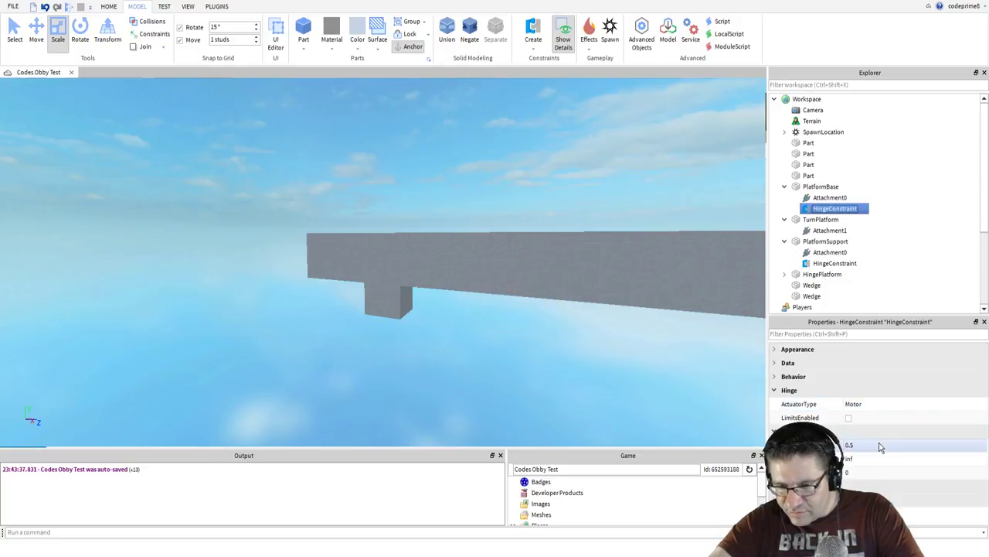
pyautogui.click(863, 470)
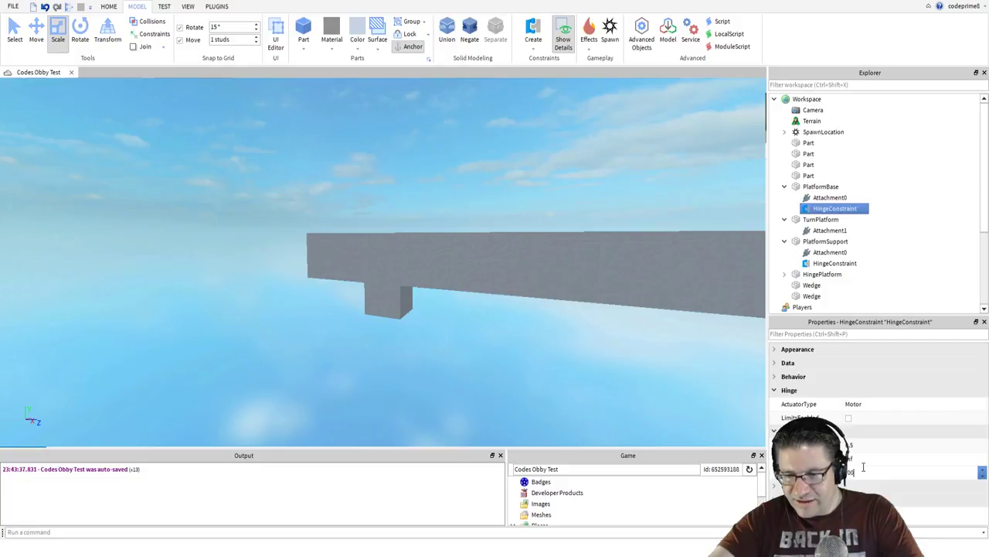
pyautogui.click(360, 108)
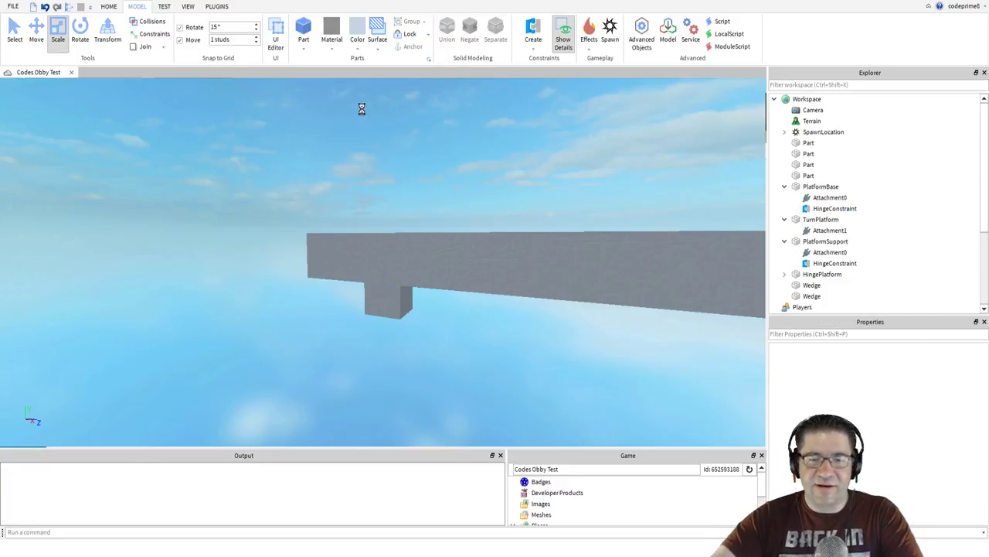
pyautogui.press('F5')
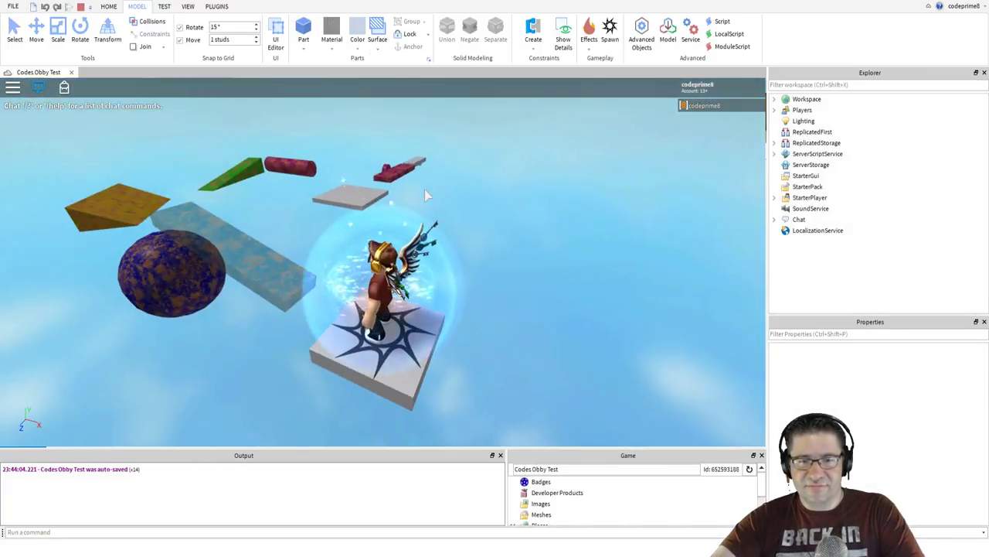
pyautogui.click(81, 8)
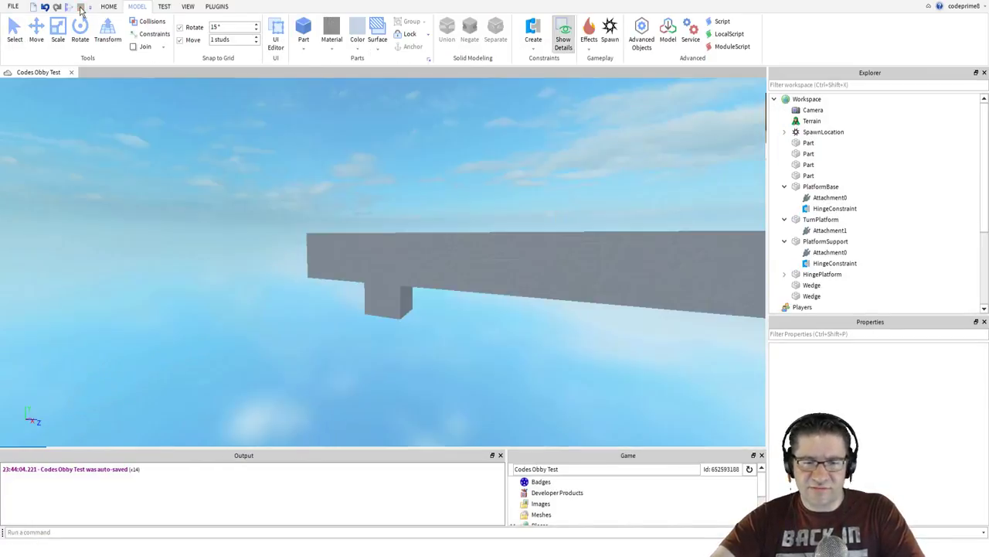
# - Review the motor settings of PlatformBase's hinge and raise TurnPlatform about 1 stud clear of the base
pyautogui.click(464, 279)
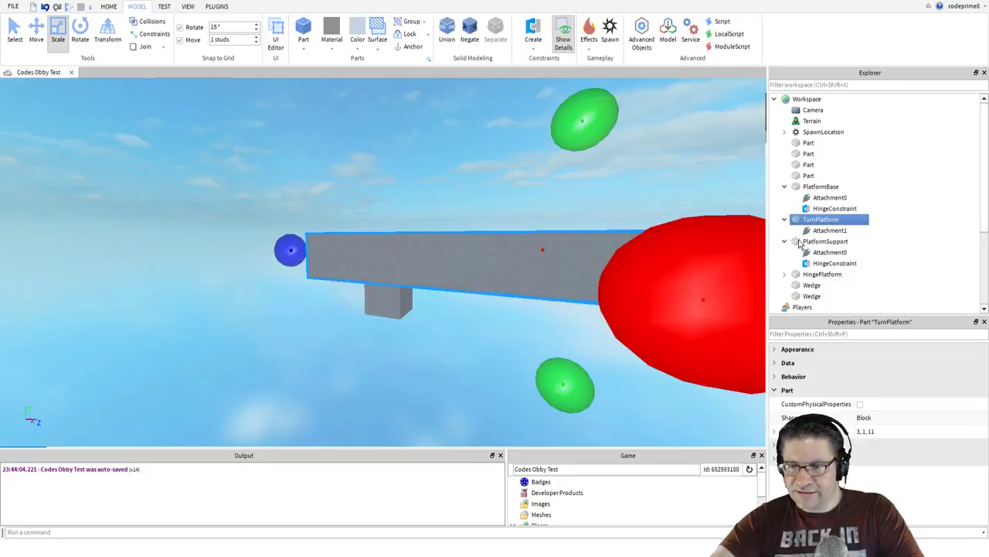
pyautogui.click(836, 209)
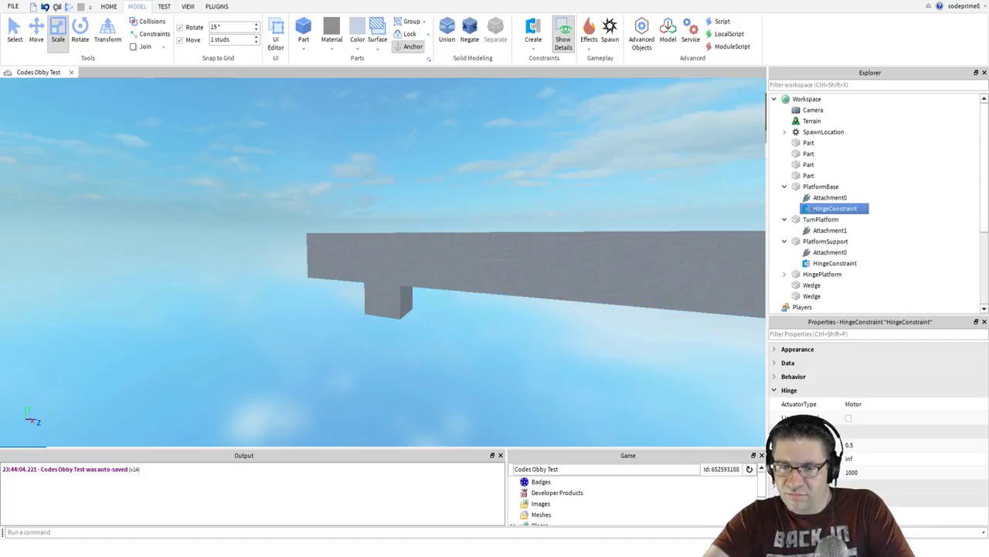
pyautogui.click(433, 280)
pyautogui.scroll(5, 426, 360)
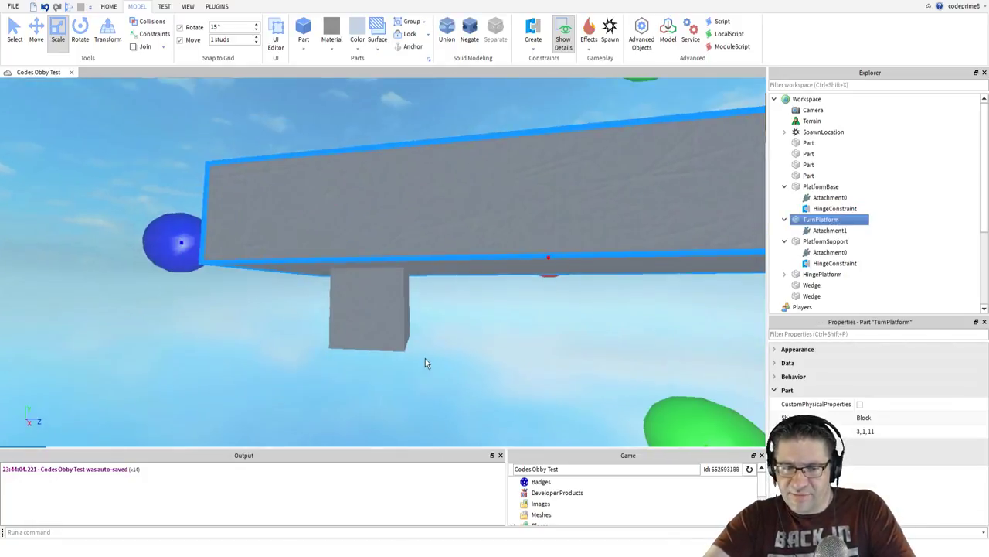
pyautogui.scroll(1, 426, 360)
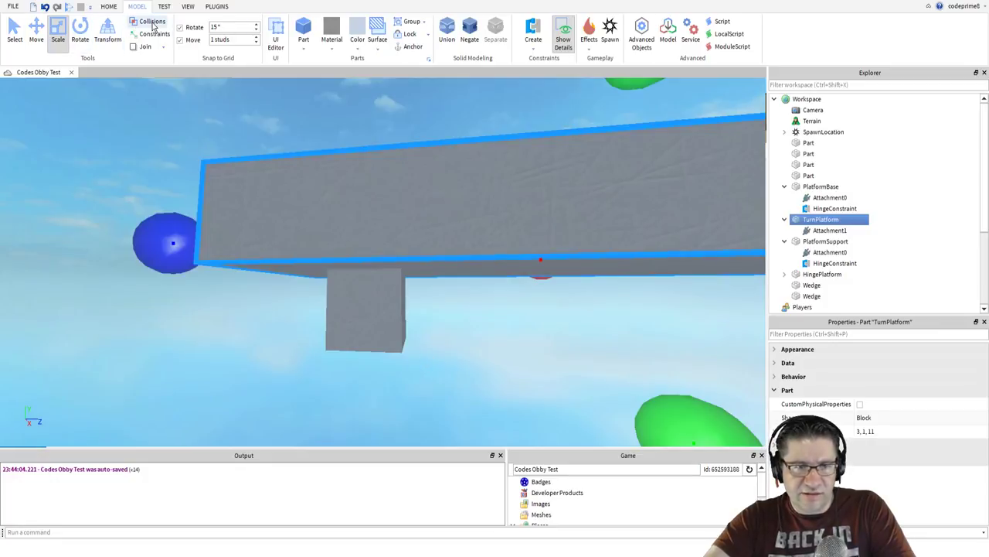
pyautogui.click(36, 32)
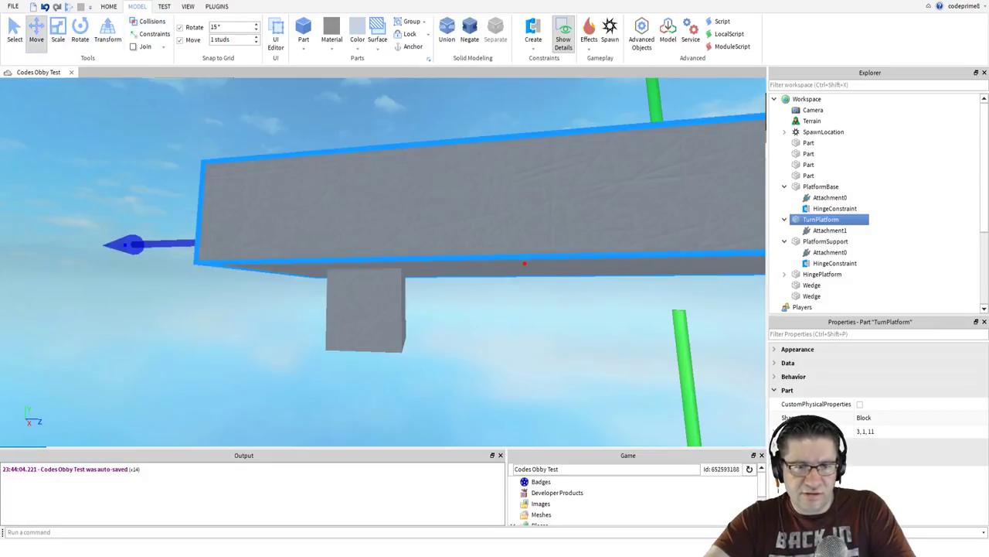
pyautogui.scroll(-4, 582, 277)
pyautogui.moveTo(507, 283); pyautogui.dragTo(506, 263)
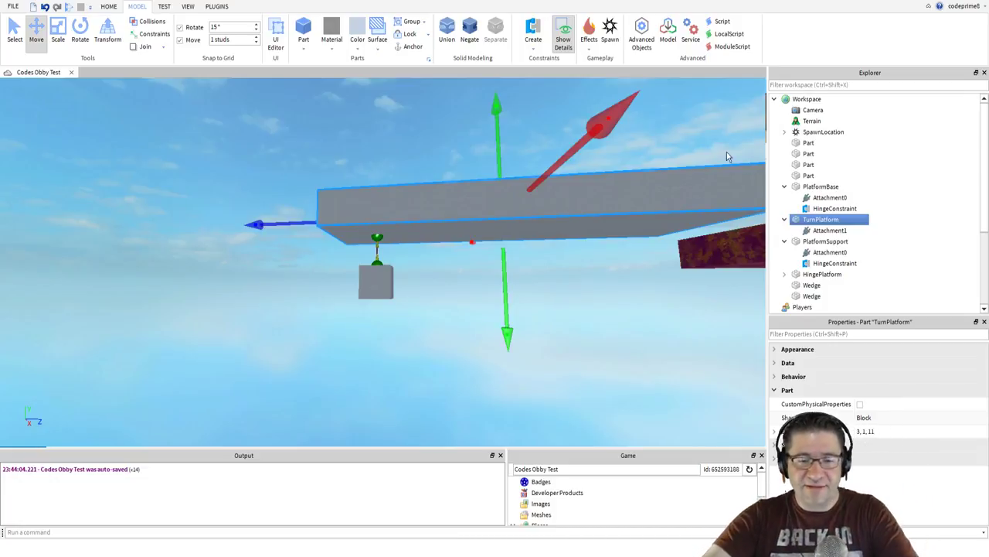
# - Run a brief playtest from the spawn to check TurnPlatform's rotation above the base
pyautogui.click(400, 378)
pyautogui.scroll(1, 398, 379)
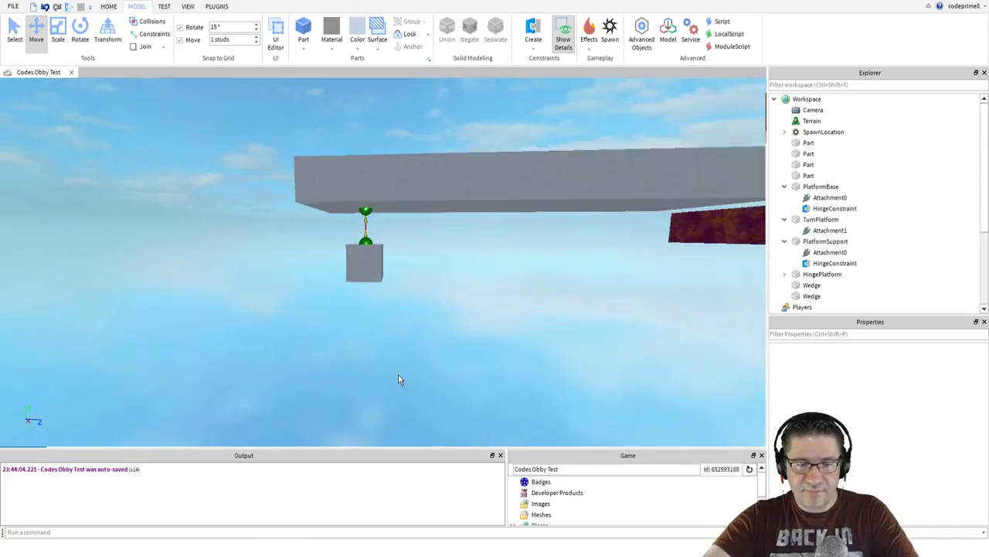
pyautogui.scroll(-1, 400, 375)
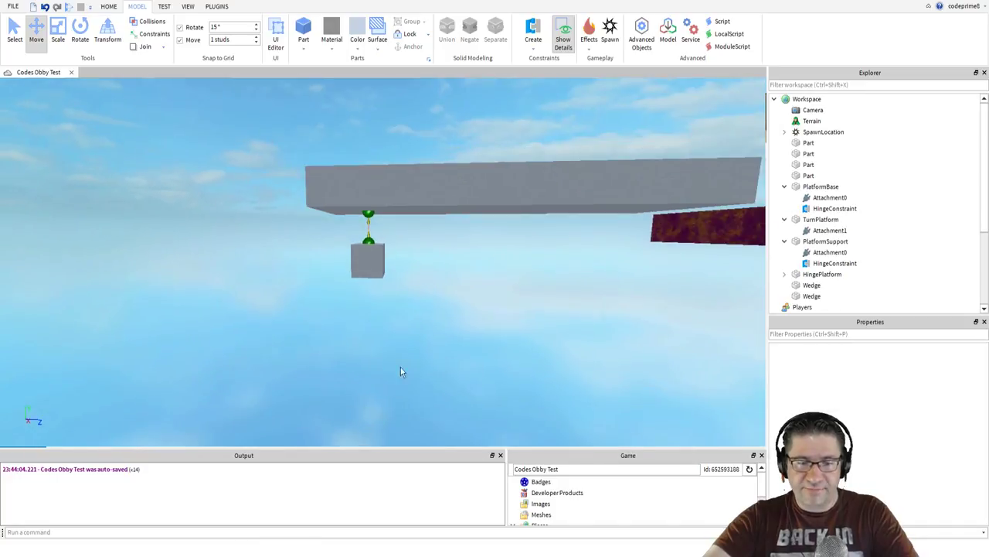
pyautogui.press('F5')
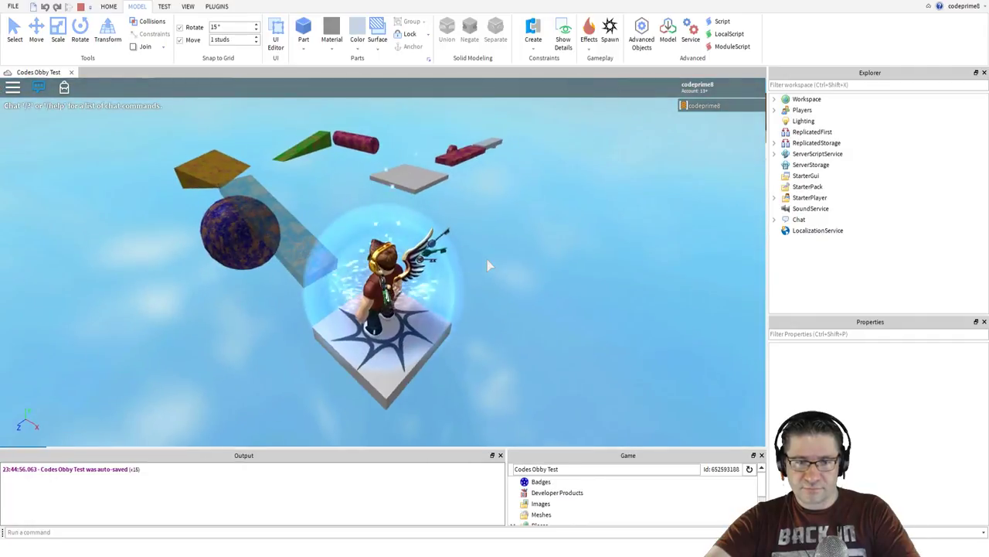
pyautogui.click(81, 7)
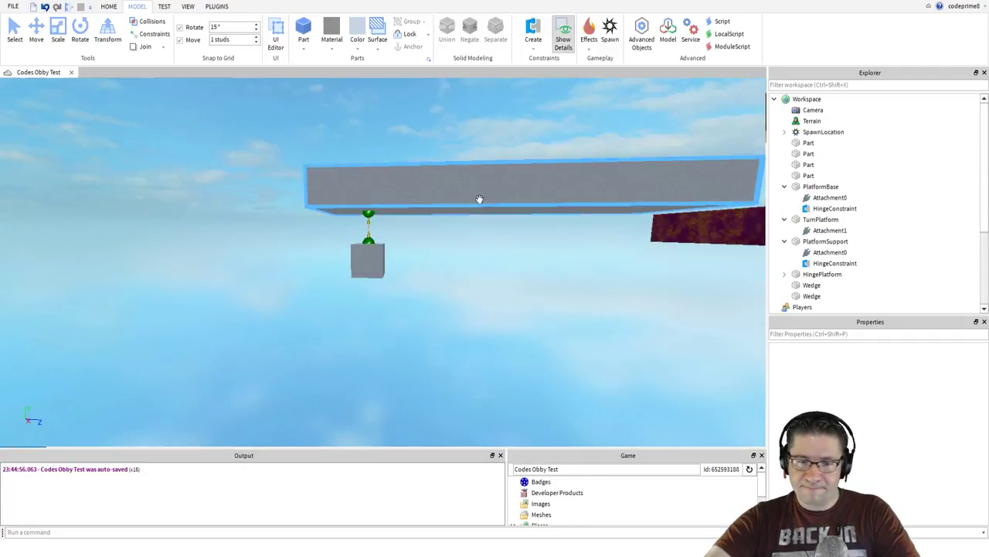
# - Inspect TurnPlatform, PlatformBase's attachment and the motor settings of its HingeConstraint
pyautogui.click(426, 184)
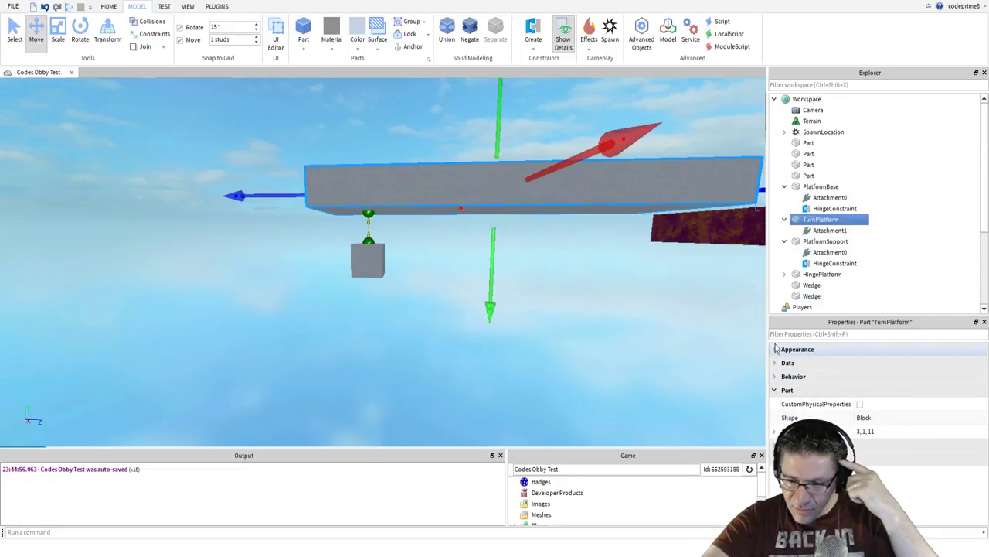
pyautogui.click(369, 239)
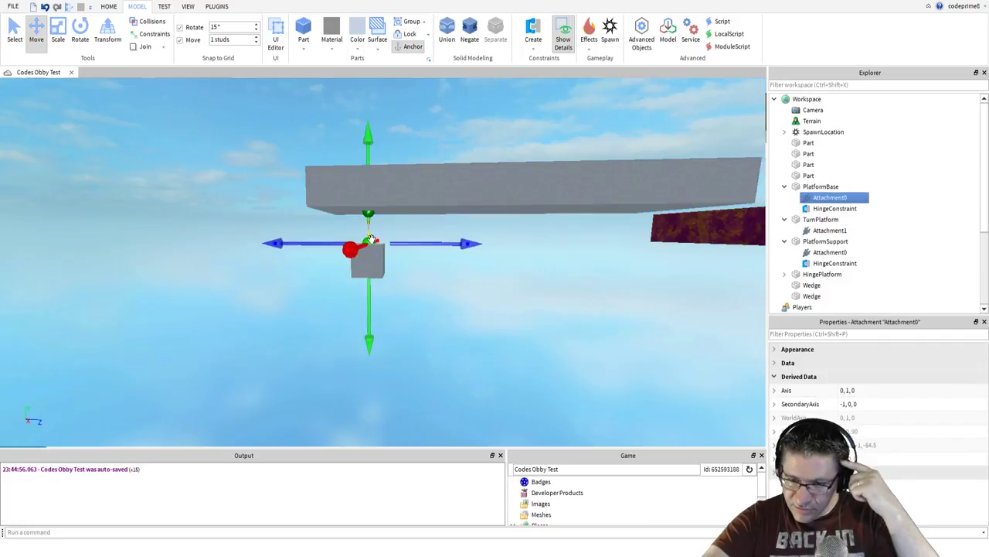
pyautogui.click(835, 208)
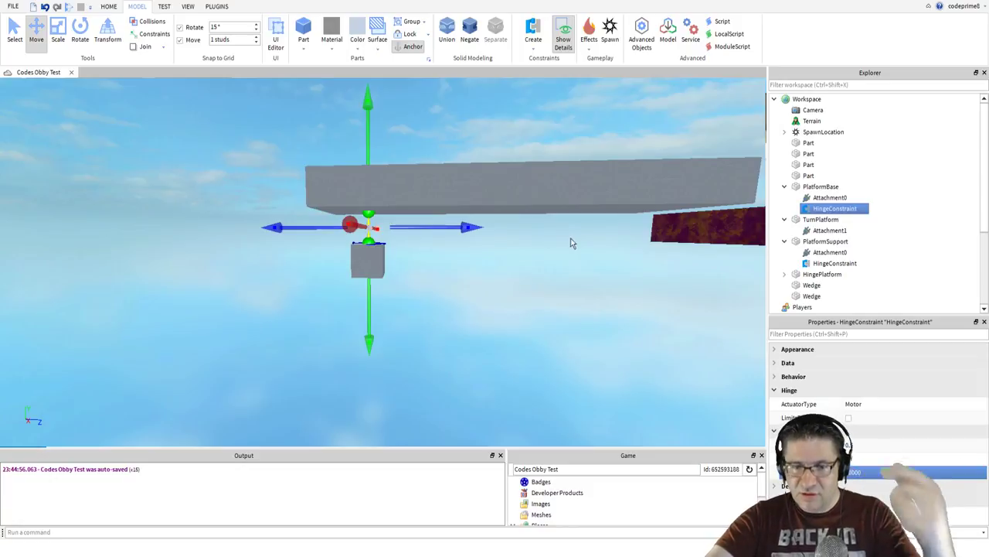
pyautogui.click(567, 325)
# - Playtest the obby from the spawn across all obstacles, ride the rotating TurnPlatform, and stop the test
pyautogui.press('F5')
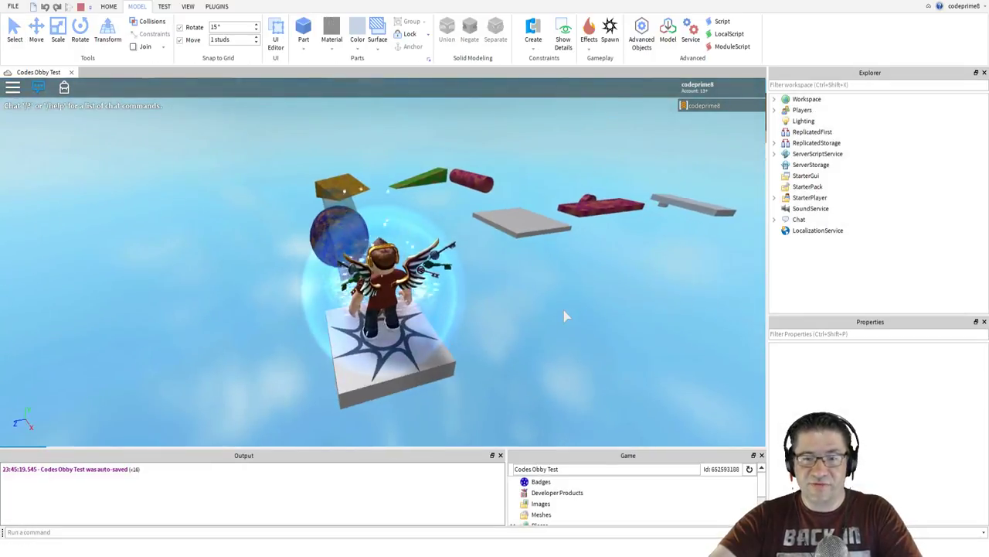
pyautogui.scroll(5, 564, 310)
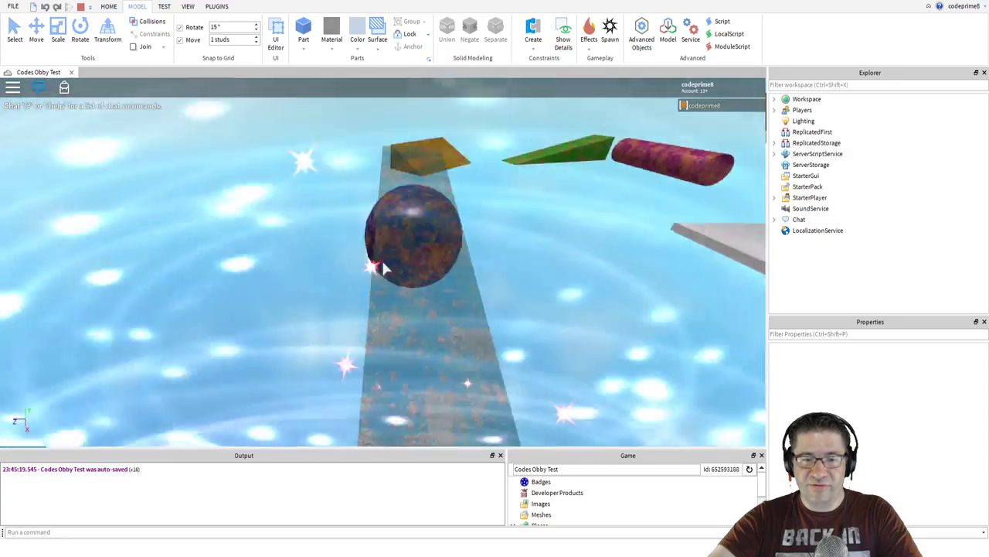
pyautogui.press('w')
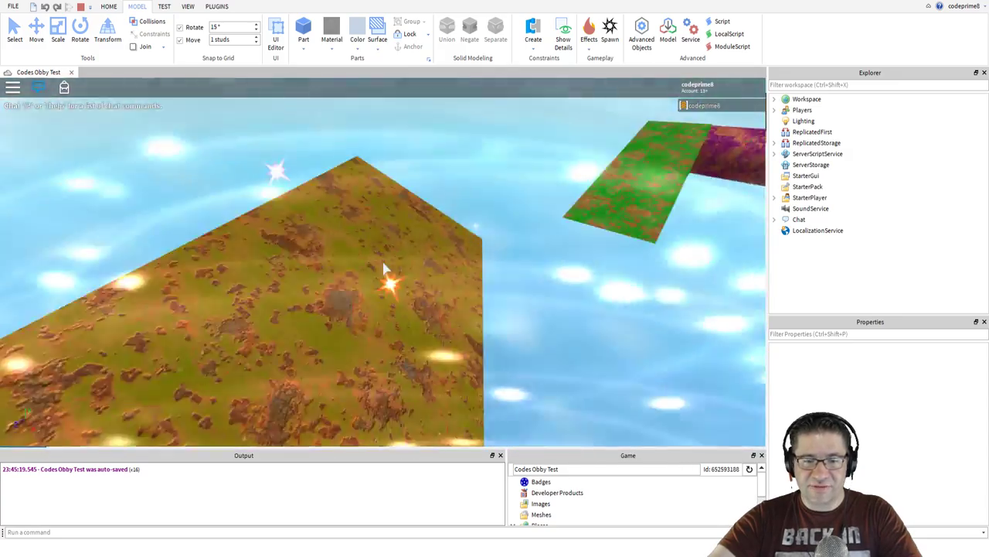
pyautogui.press('w')
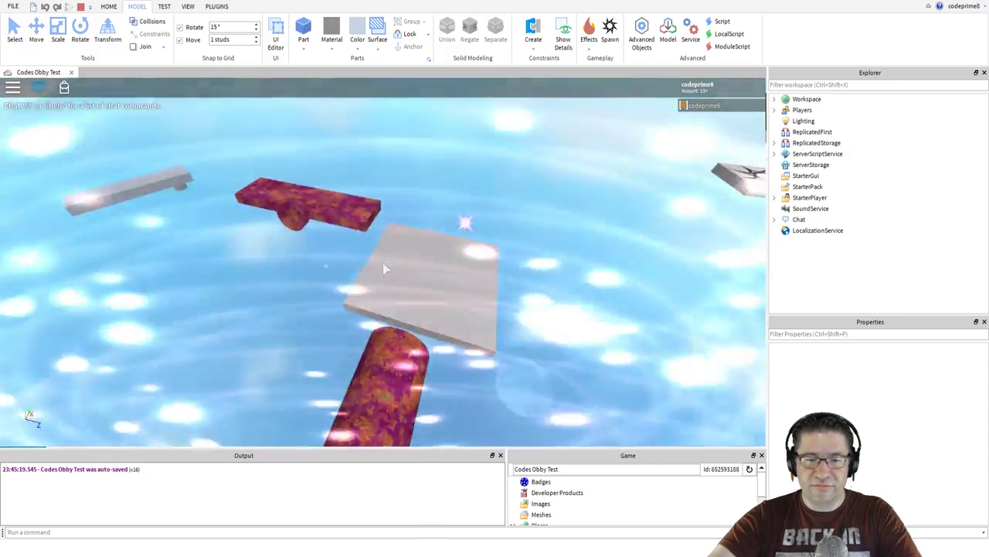
pyautogui.press('w')
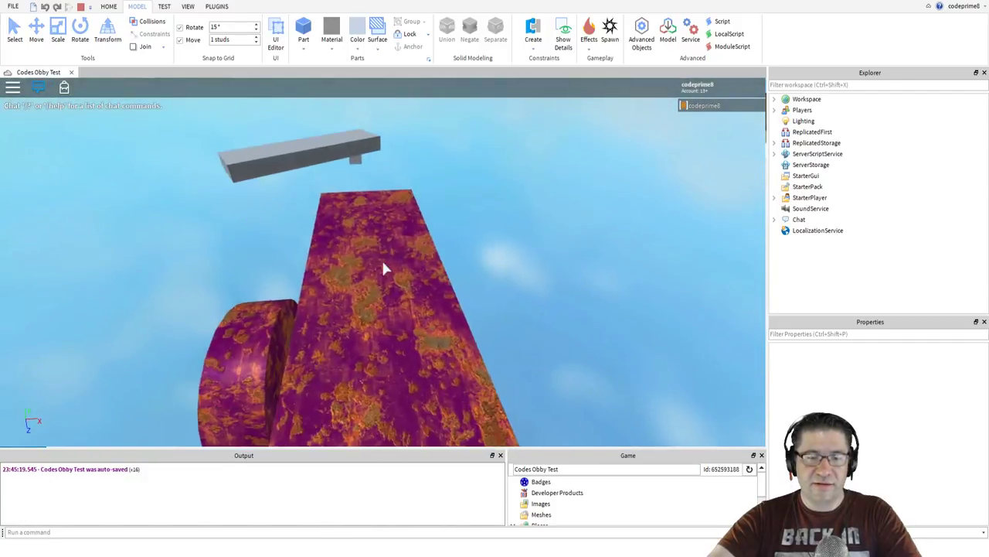
pyautogui.press('w')
pyautogui.press('space')
pyautogui.scroll(-3, 385, 269)
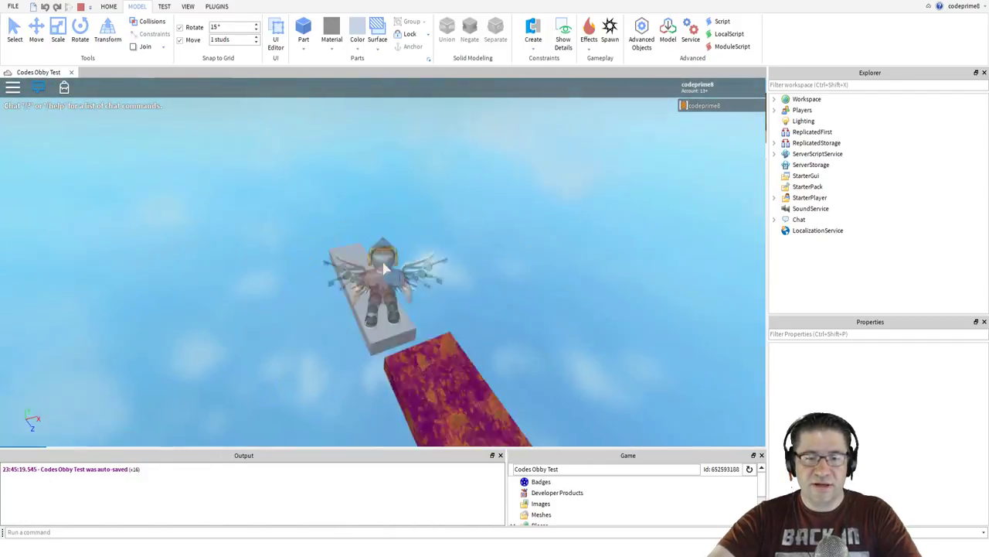
pyautogui.moveTo(385, 269); pyautogui.dragTo(384, 266, button='right')
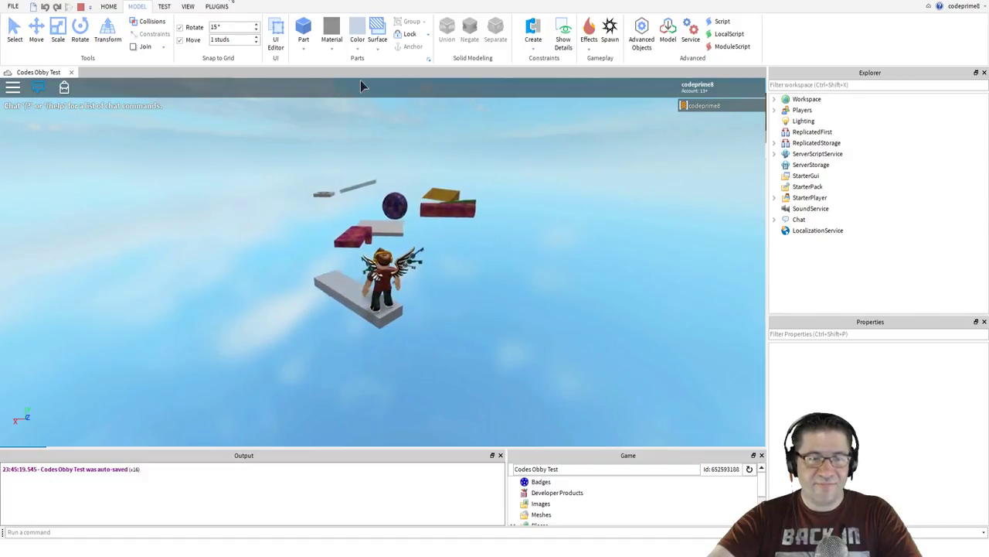
pyautogui.press('d')
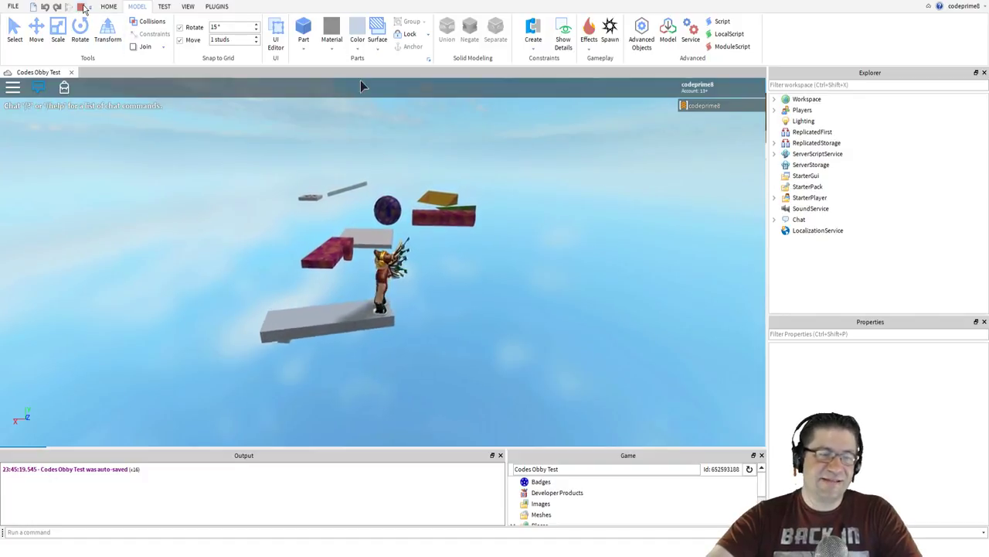
pyautogui.press('s')
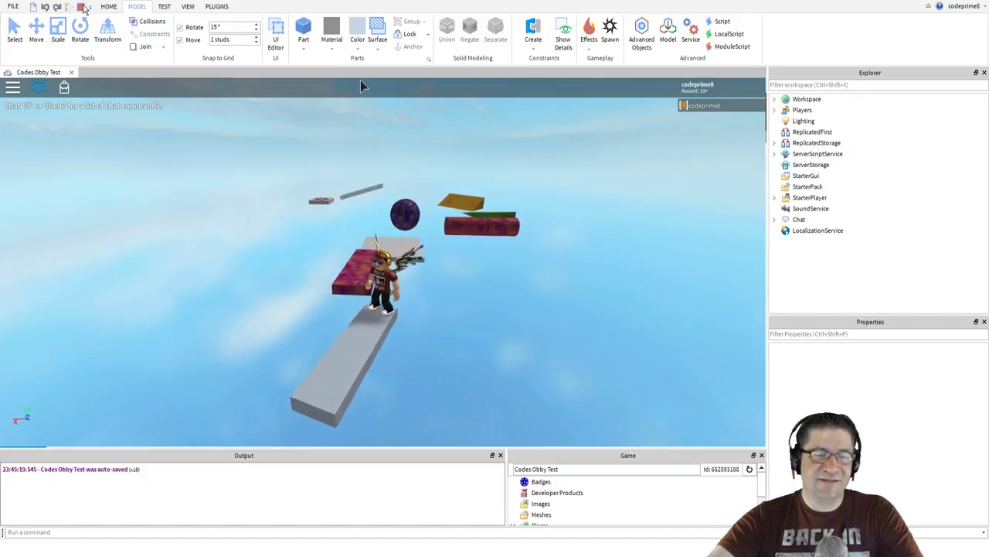
pyautogui.click(81, 6)
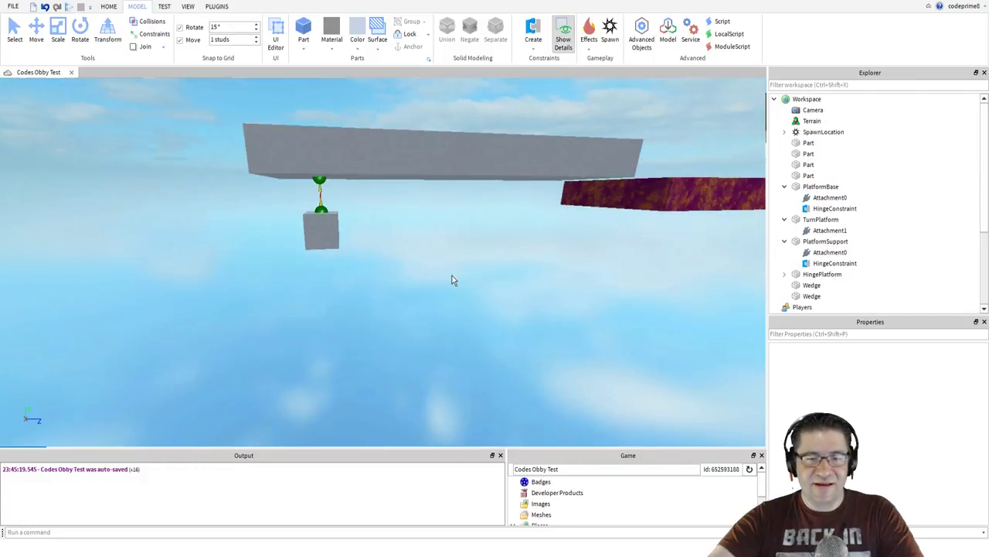
# - Lower TurnPlatform 1 stud so it rests on PlatformBase
pyautogui.click(393, 190)
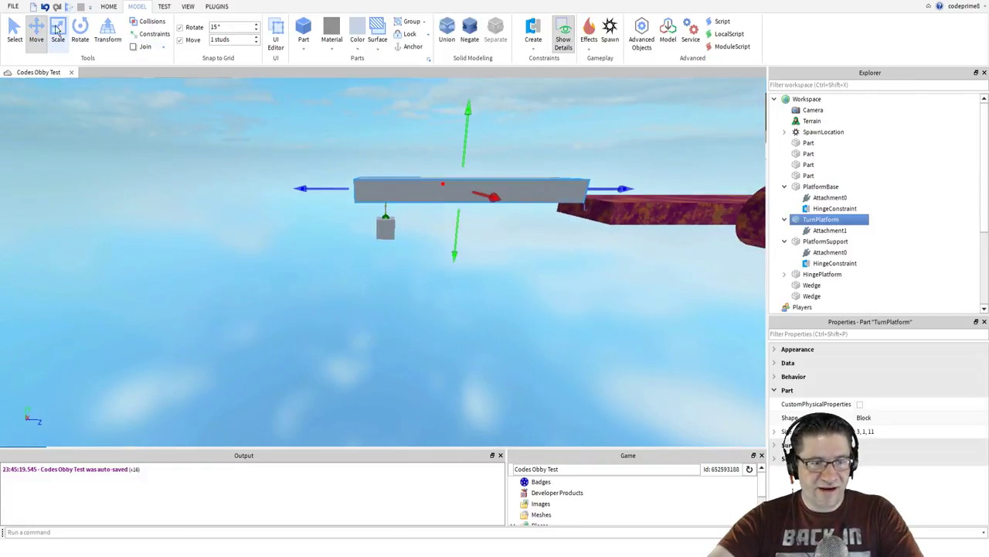
pyautogui.hotkey('ctrl', '1')
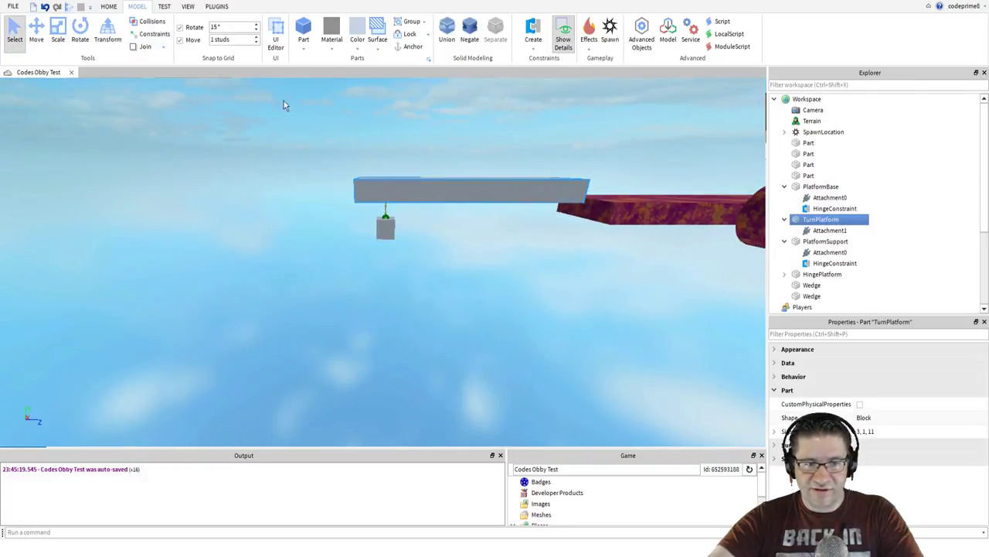
pyautogui.click(36, 40)
pyautogui.moveTo(465, 133); pyautogui.dragTo(462, 158)
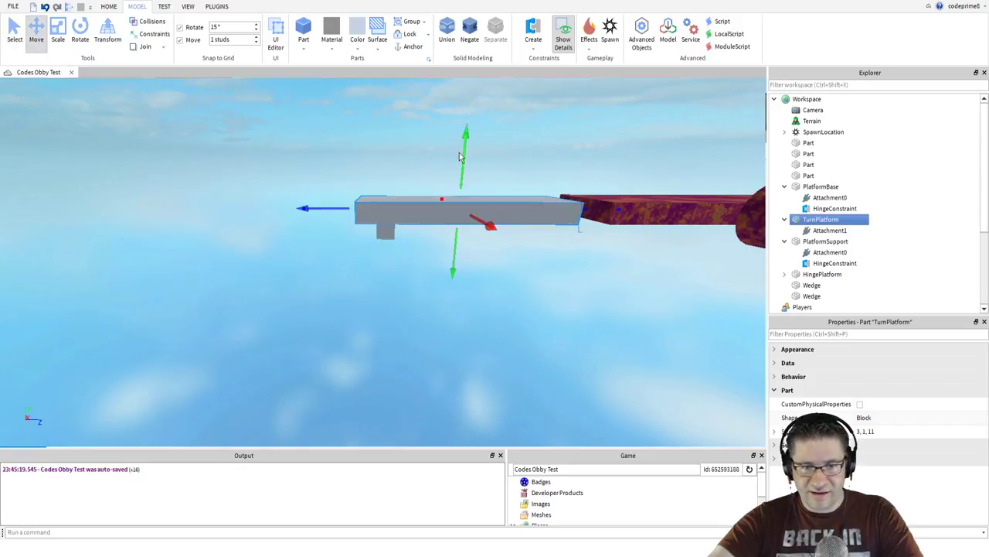
# - Duplicate PlatformBase and TurnPlatform together and move the copy along the Z axis just past the original's outer end
pyautogui.keyDown('ctrl'); pyautogui.click(390, 248); pyautogui.keyUp('ctrl')
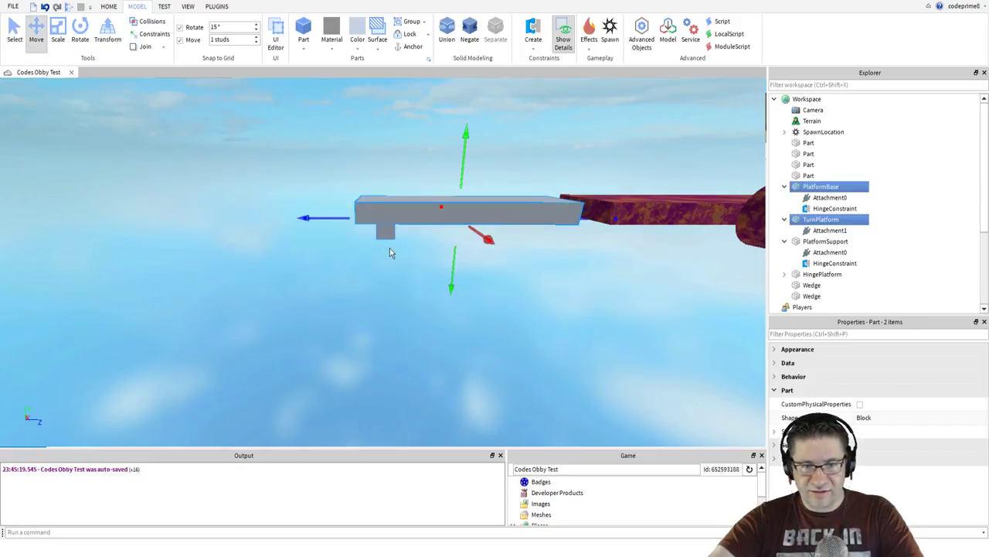
pyautogui.click(785, 188)
pyautogui.click(785, 197)
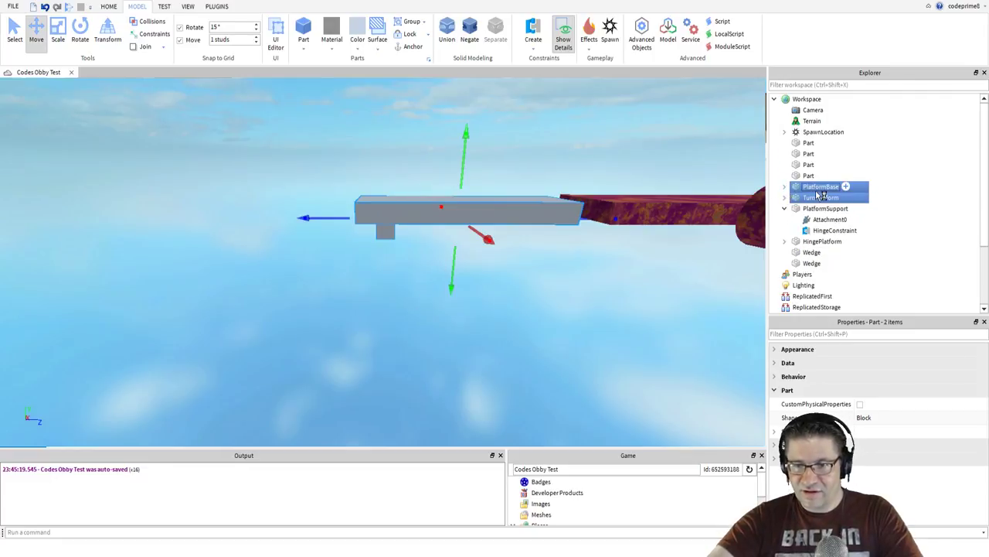
pyautogui.hotkey('ctrl', 'd')
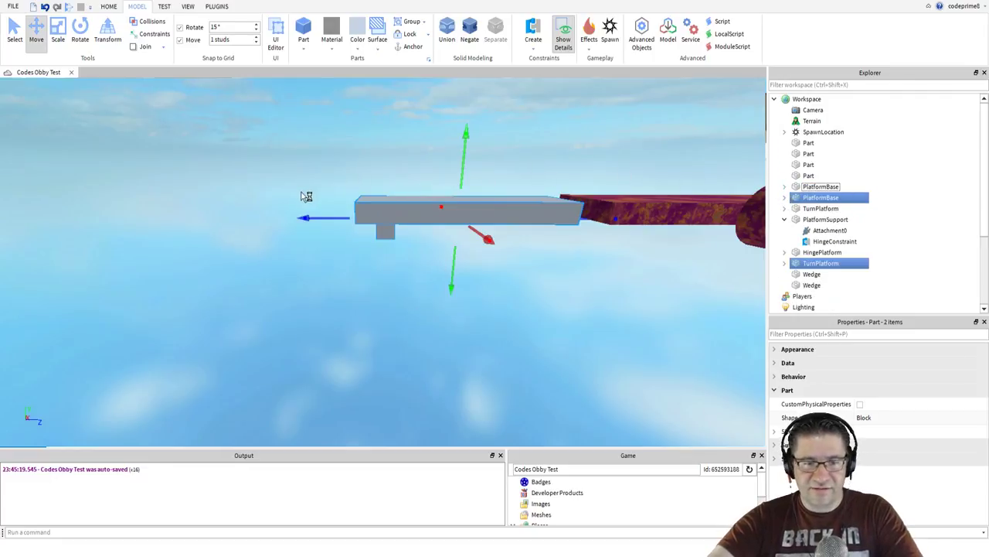
pyautogui.moveTo(307, 217); pyautogui.dragTo(91, 217)
pyautogui.moveTo(91, 217); pyautogui.dragTo(397, 226, button='middle')
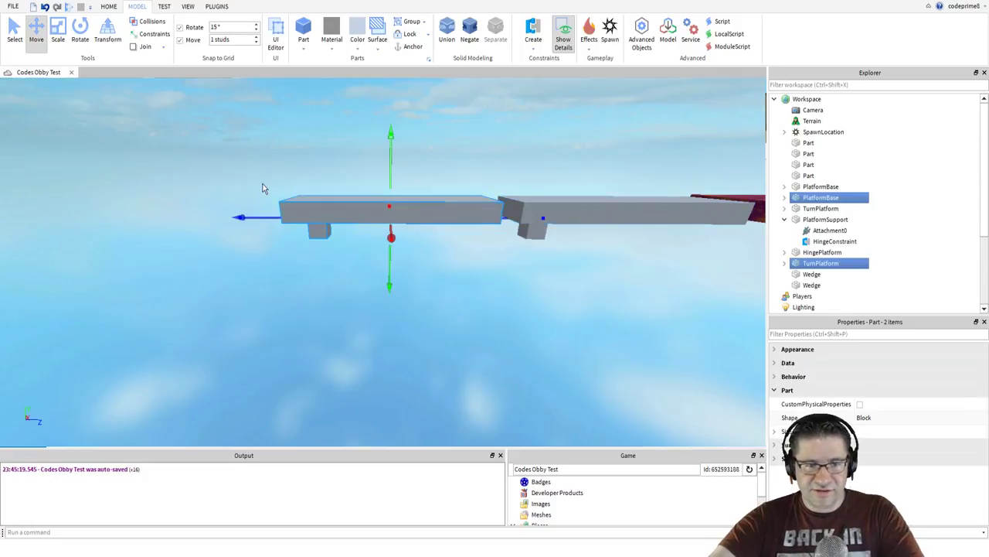
# - Duplicate the copied PlatformBase and TurnPlatform again and move this second copy farther out along the same axis
pyautogui.moveTo(262, 188); pyautogui.dragTo(262, 188, button='right')
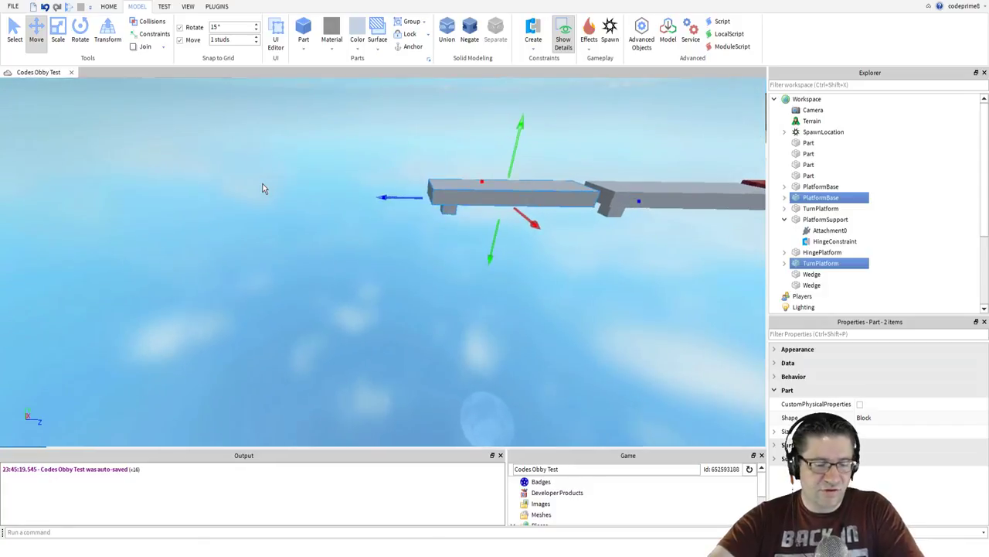
pyautogui.hotkey('ctrl', 'd')
pyautogui.moveTo(401, 198); pyautogui.dragTo(254, 191)
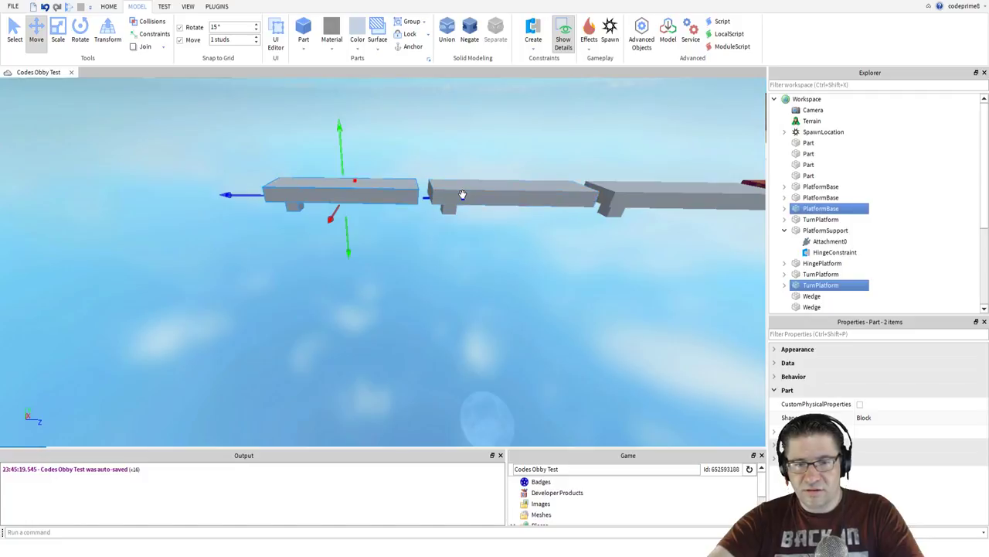
pyautogui.click(451, 127)
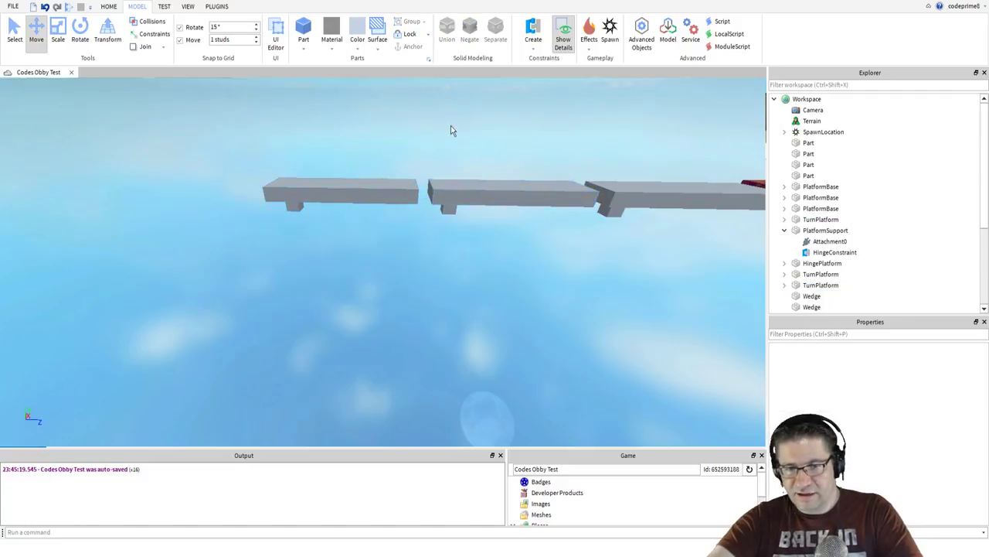
# - Delete the middle PlatformBase and TurnPlatform to leave a gap between the original pair and the farthest copy
pyautogui.click(457, 206)
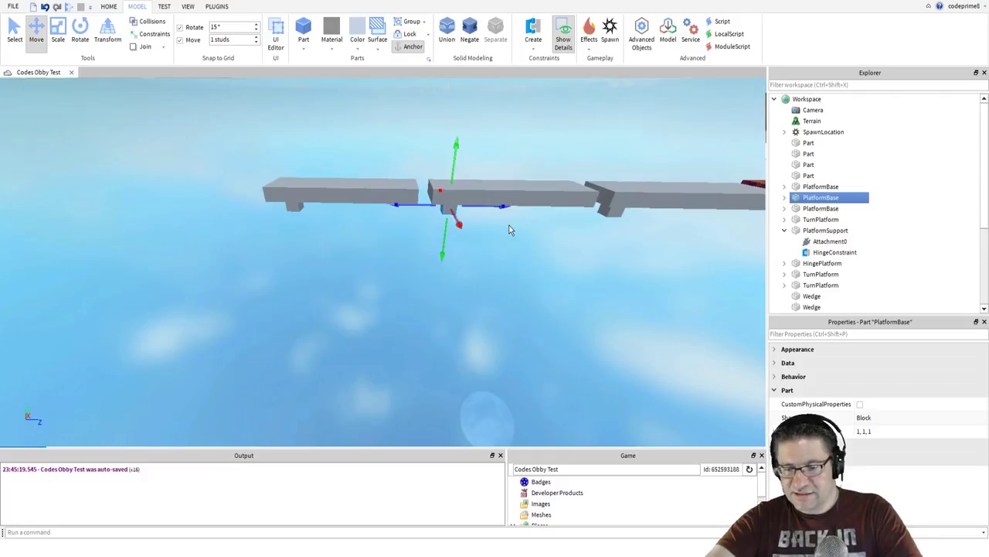
pyautogui.press('Delete')
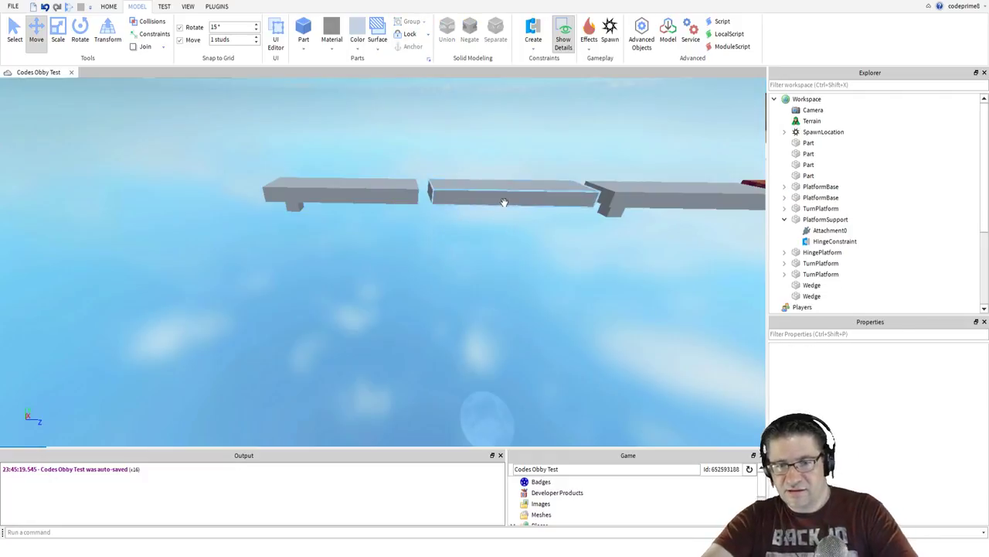
pyautogui.click(503, 202)
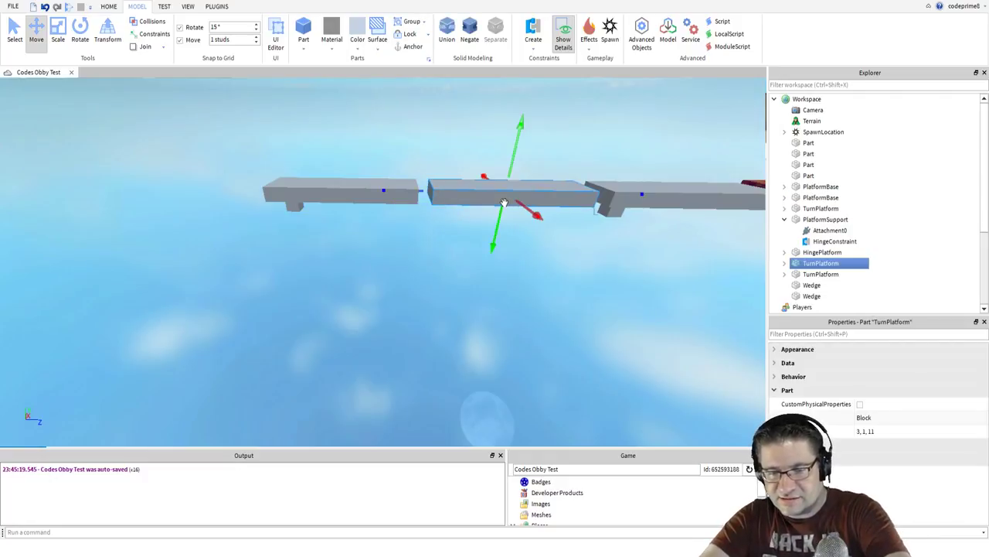
pyautogui.press('Delete')
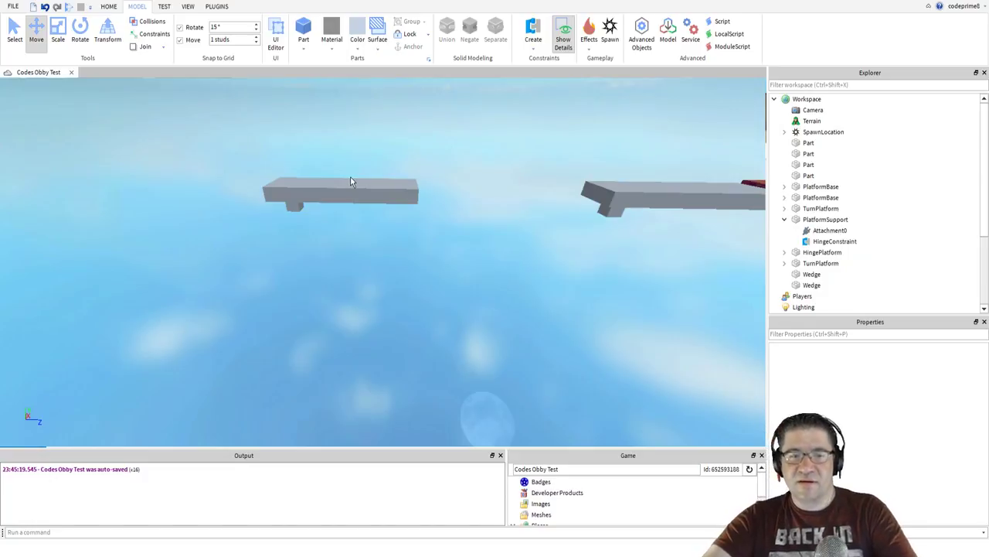
# - Rotate the far PlatformBase and TurnPlatform together 180° about the vertical axis, putting the base at the end facing the original pair
pyautogui.click(328, 183)
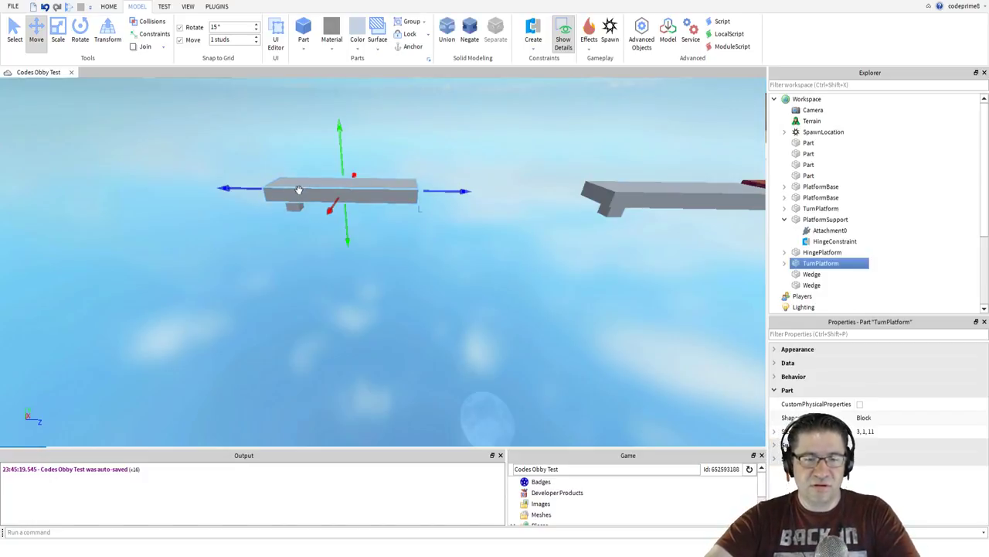
pyautogui.keyDown('ctrl'); pyautogui.click(301, 207); pyautogui.keyUp('ctrl')
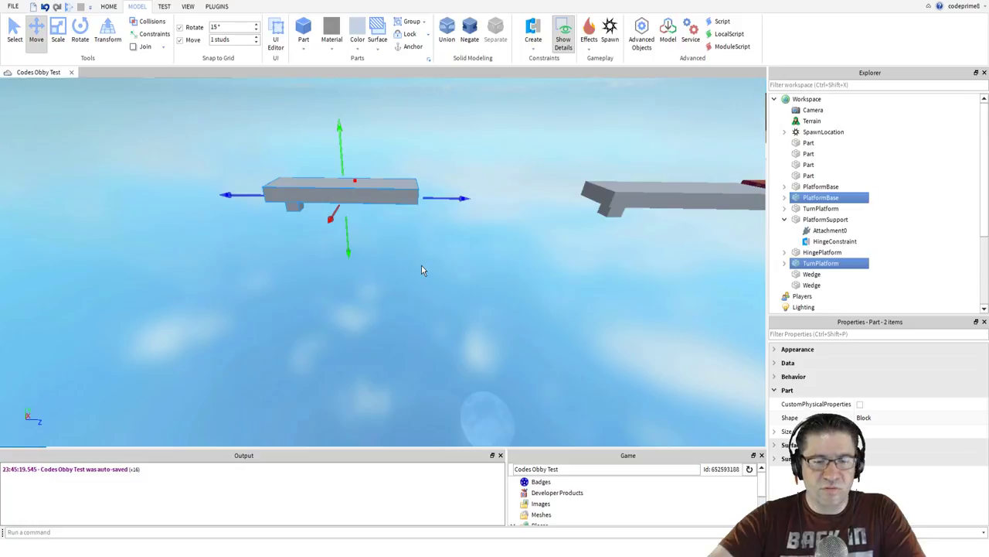
pyautogui.click(80, 32)
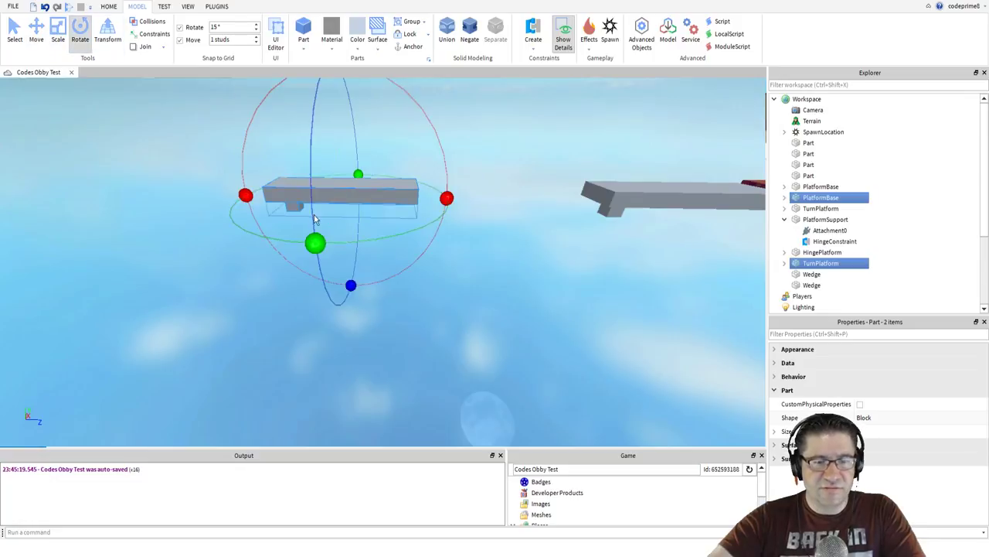
pyautogui.moveTo(315, 243); pyautogui.dragTo(359, 147)
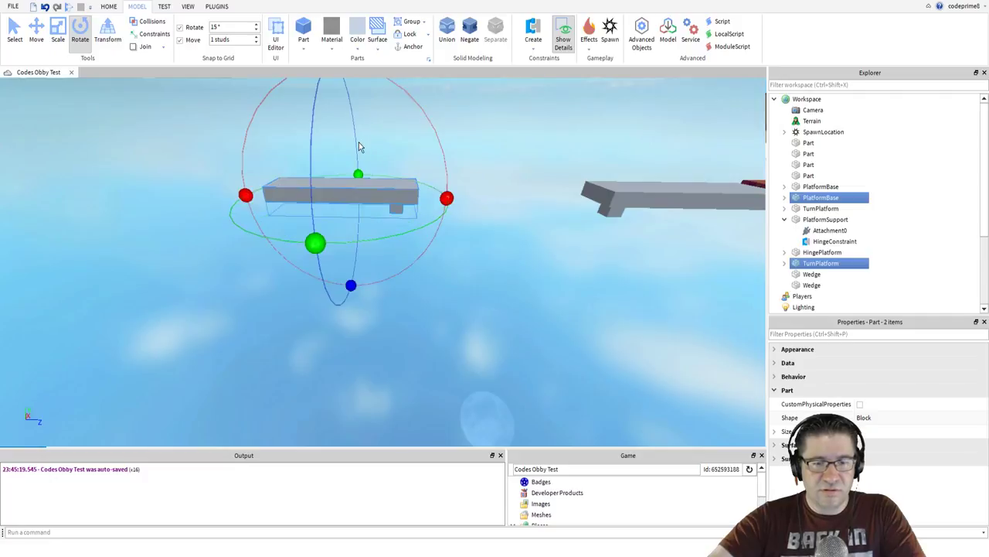
# - Run a brief play test to check how the two rotating platforms line up, and stop it
pyautogui.click(510, 200)
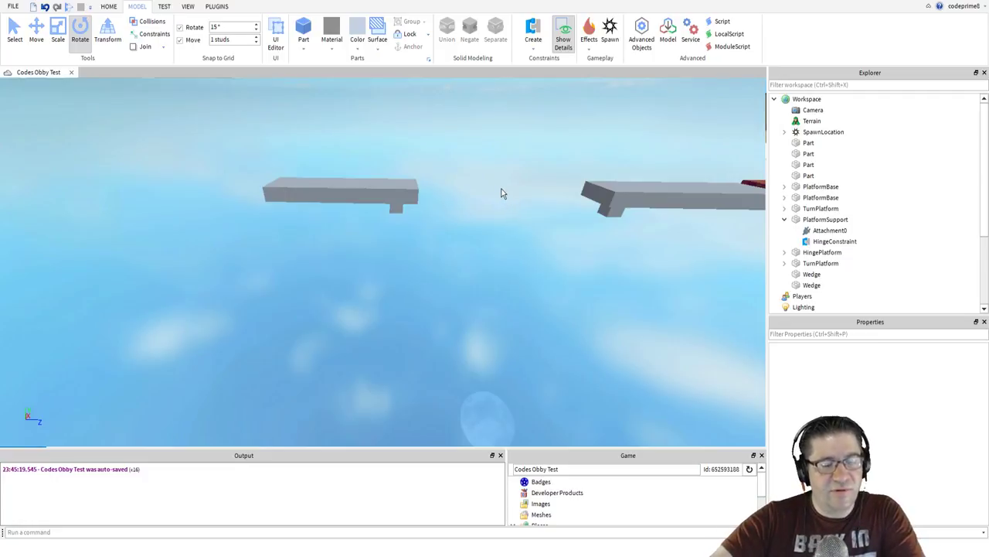
pyautogui.press('F5')
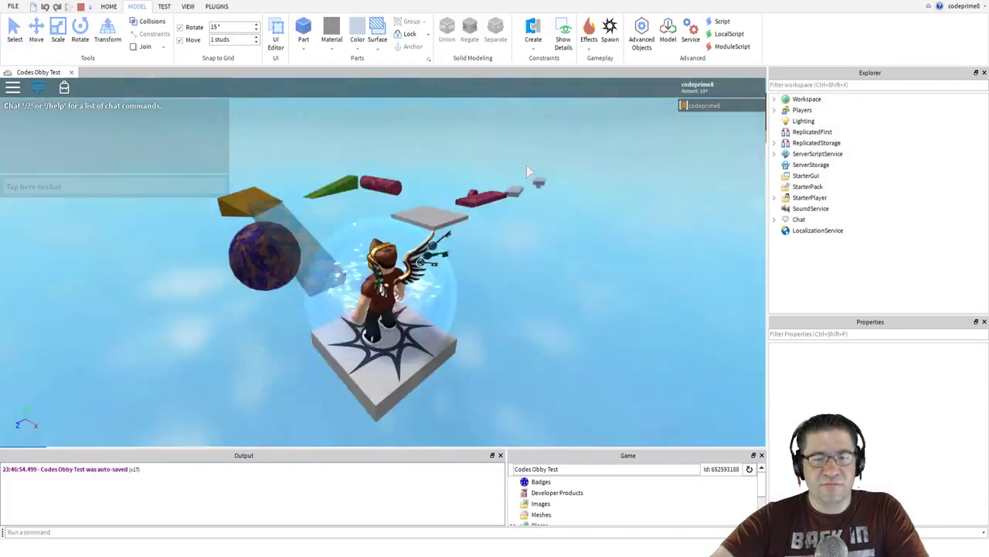
pyautogui.moveTo(526, 165); pyautogui.dragTo(527, 165, button='right')
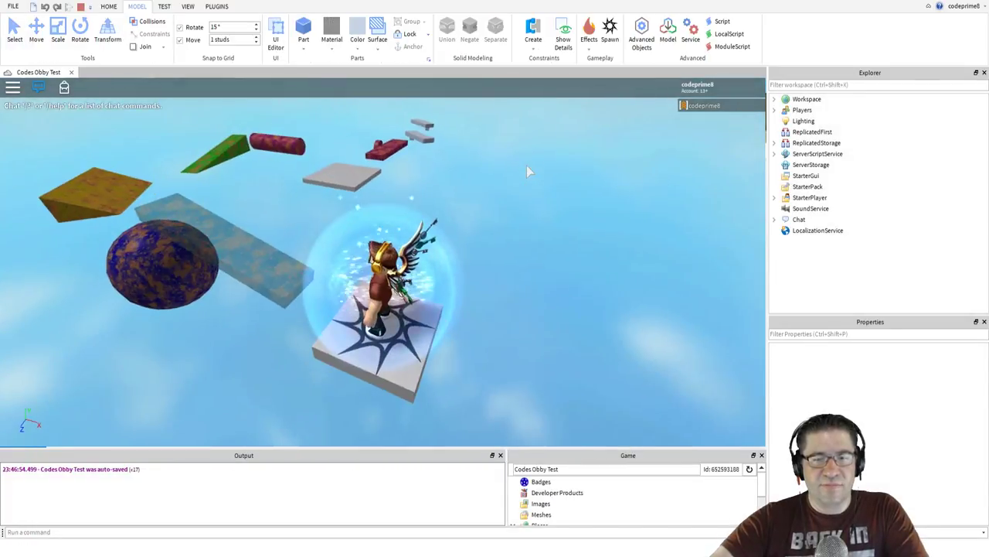
pyautogui.scroll(1, 526, 166)
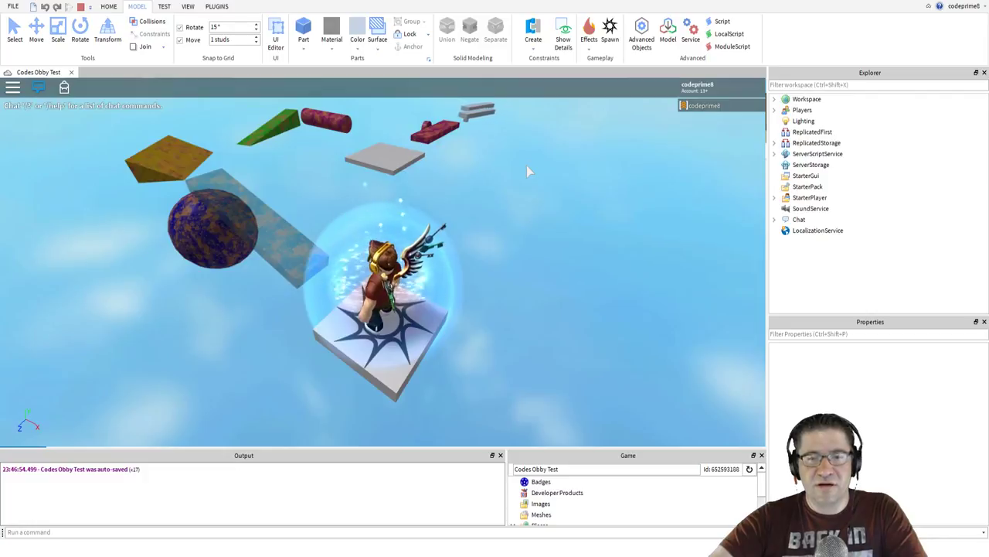
pyautogui.click(81, 6)
# - Move the far PlatformBase and TurnPlatform together farther out along the Z axis, widening the gap to the original pair
pyautogui.click(391, 202)
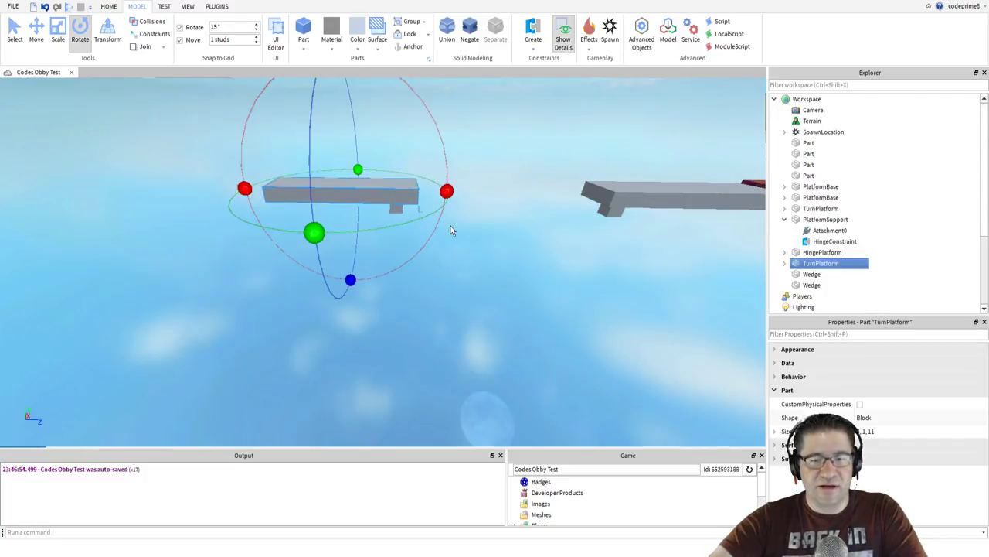
pyautogui.moveTo(483, 126); pyautogui.dragTo(314, 241)
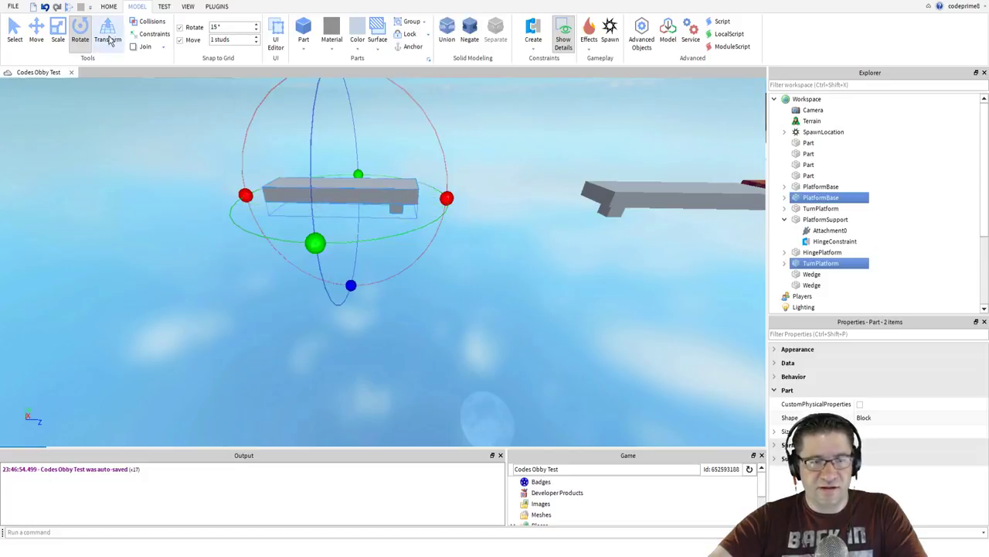
pyautogui.click(37, 32)
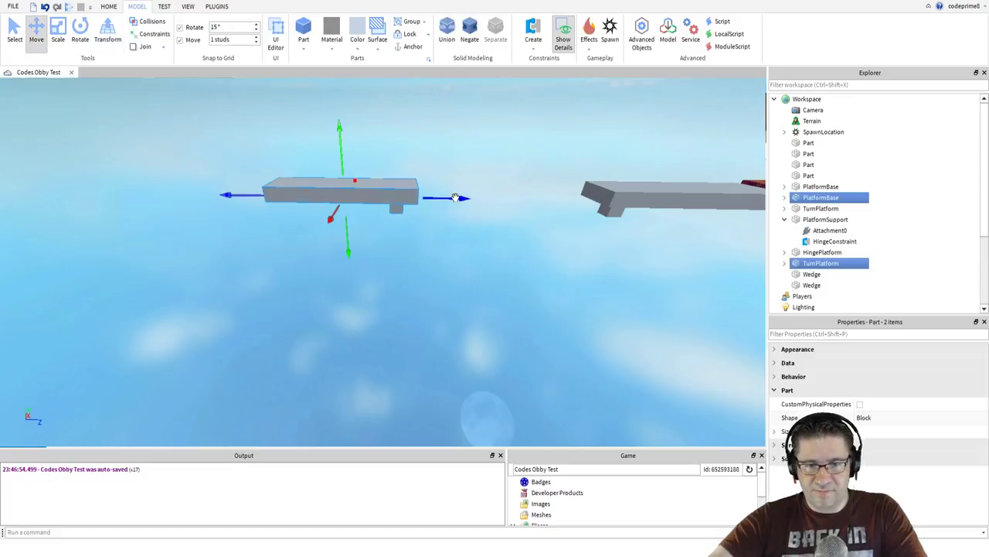
pyautogui.moveTo(456, 197); pyautogui.dragTo(386, 198)
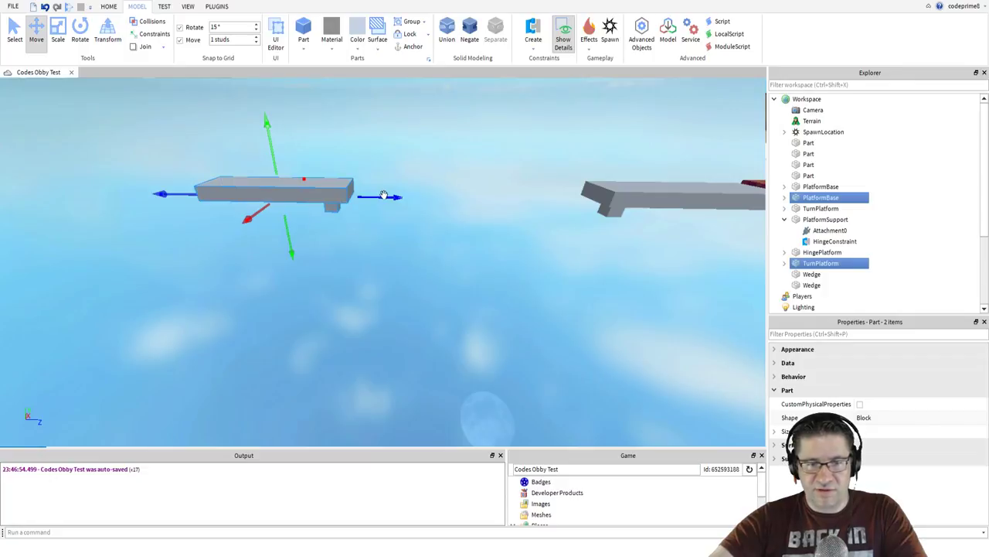
pyautogui.click(456, 304)
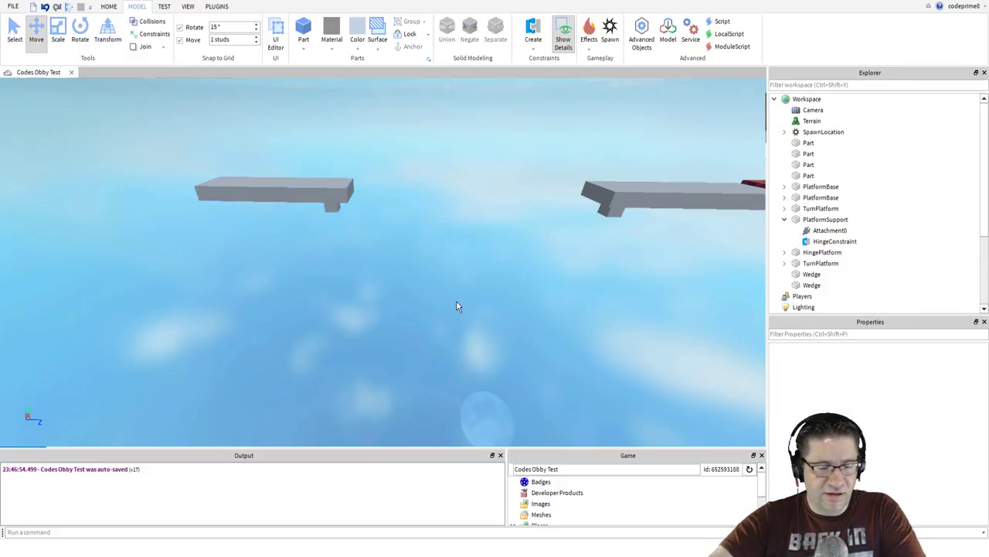
# - Start a play test and run the character from the spawn over the ramps and cylinder onto the hinged tilting platform
pyautogui.press('F5')
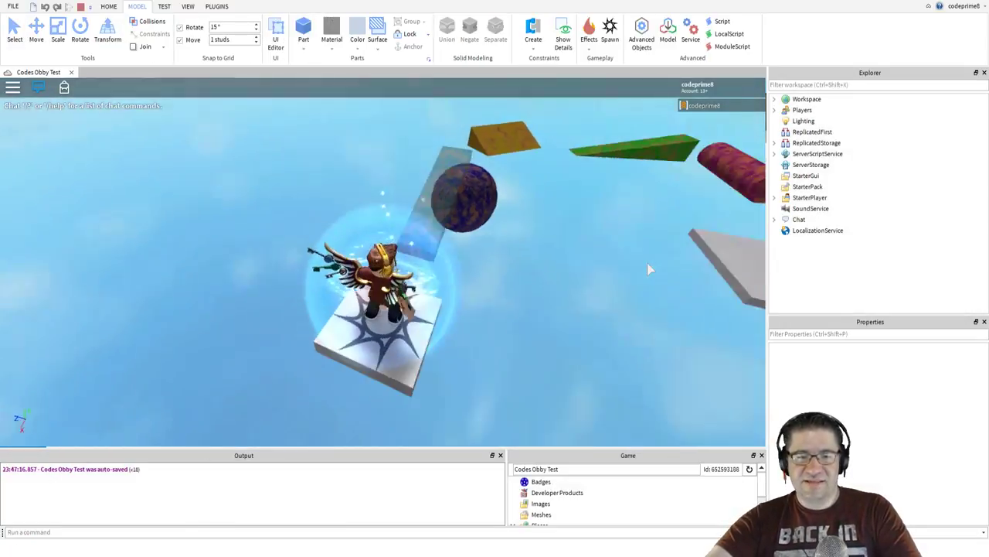
pyautogui.press('w')
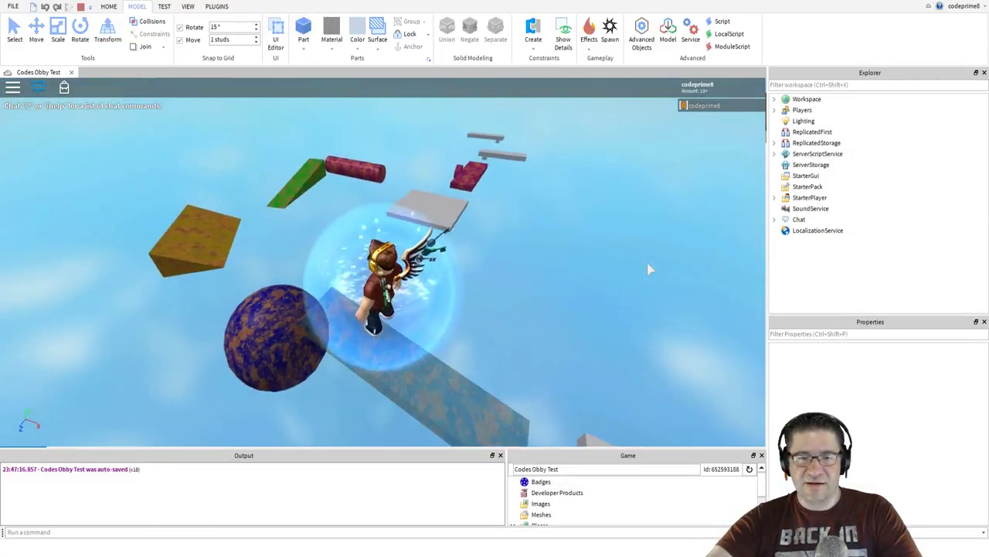
pyautogui.press('w')
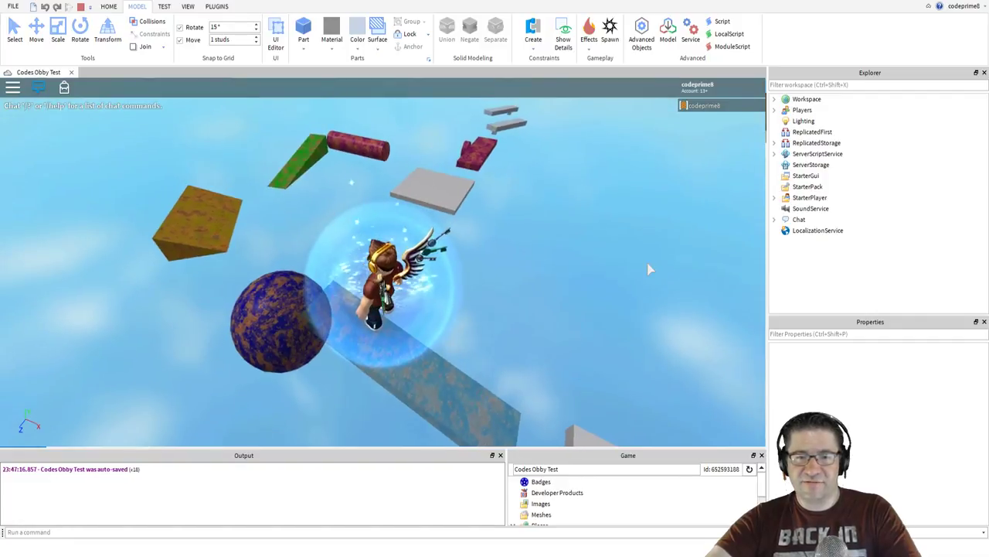
pyautogui.moveTo(649, 269); pyautogui.dragTo(650, 269, button='right')
pyautogui.press('w')
pyautogui.press('space')
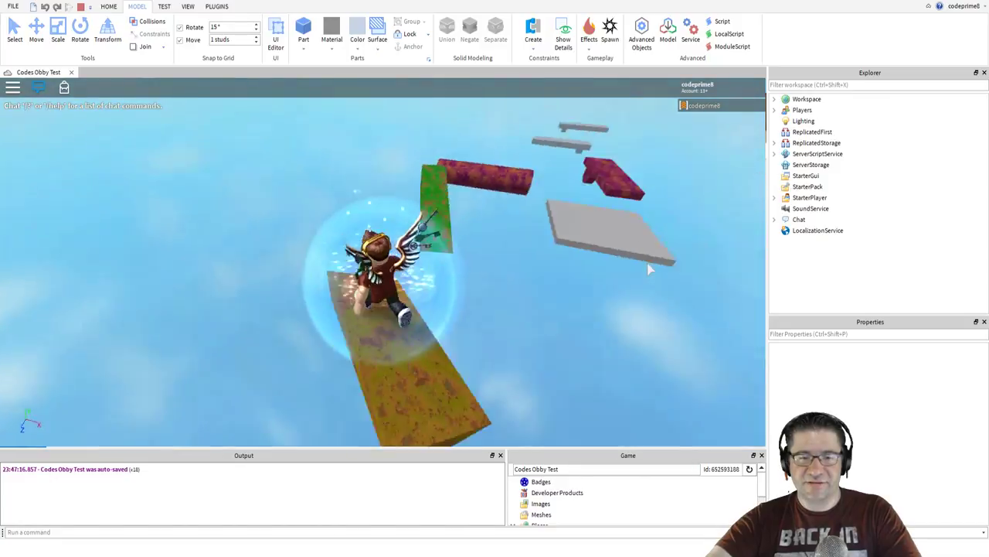
pyautogui.press('w')
pyautogui.press('space')
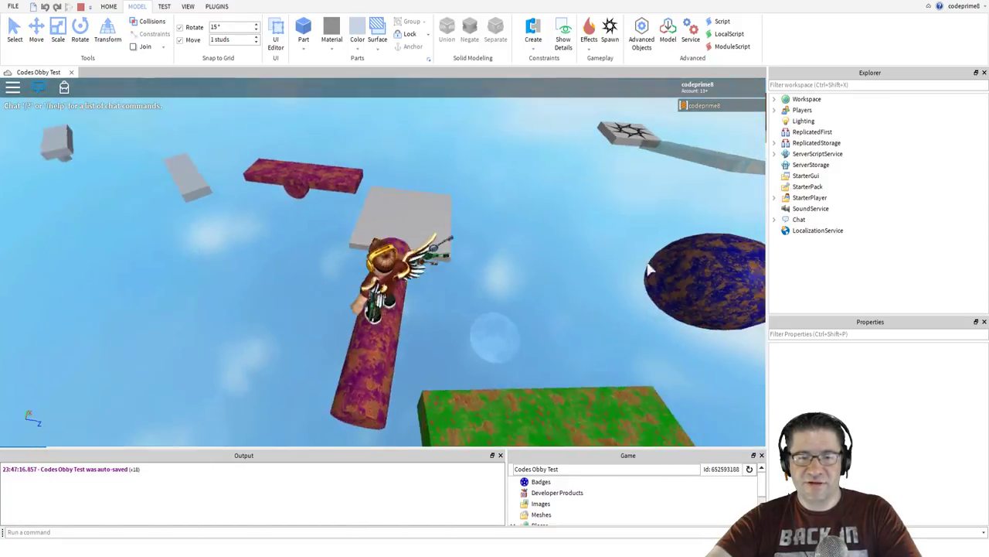
pyautogui.moveTo(647, 269); pyautogui.dragTo(648, 269, button='right')
pyautogui.press('w')
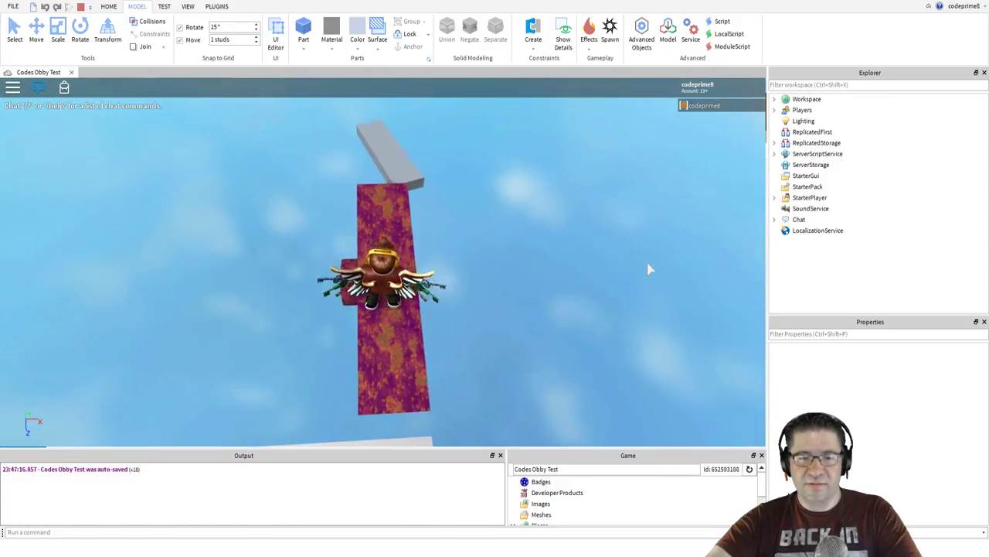
# - Walk the character along the hinged platform, wait for the first rotating platform to swing close, and jump onto it
pyautogui.press('w')
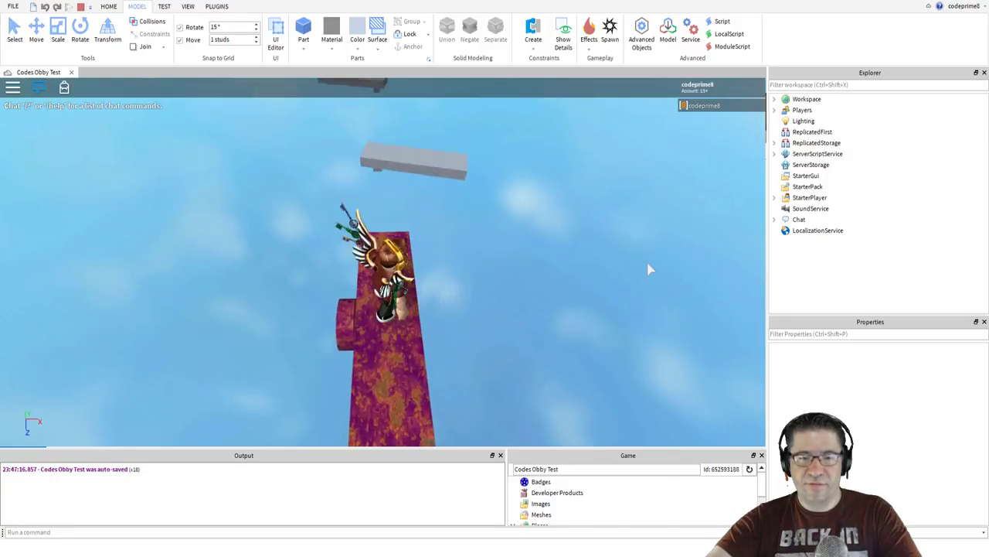
pyautogui.press('w')
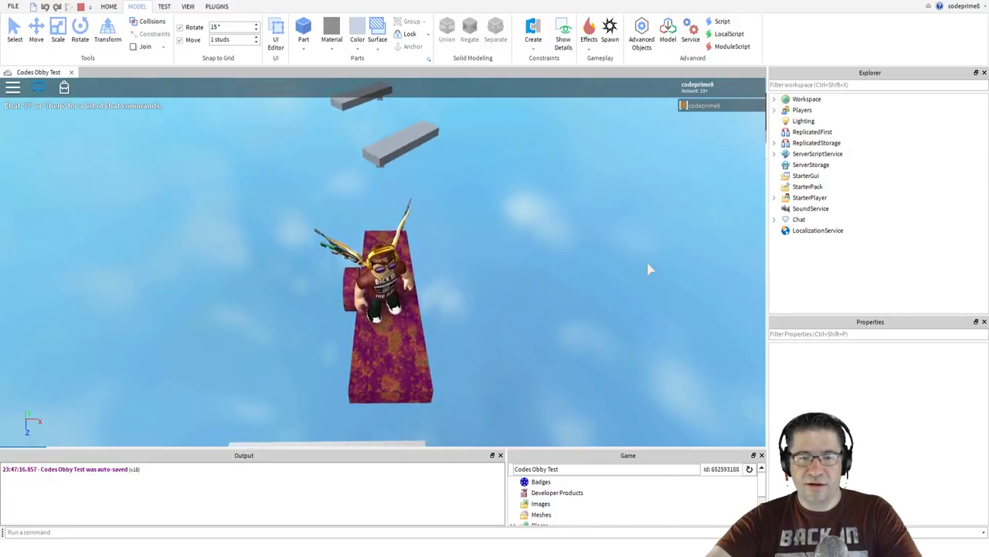
pyautogui.press('w')
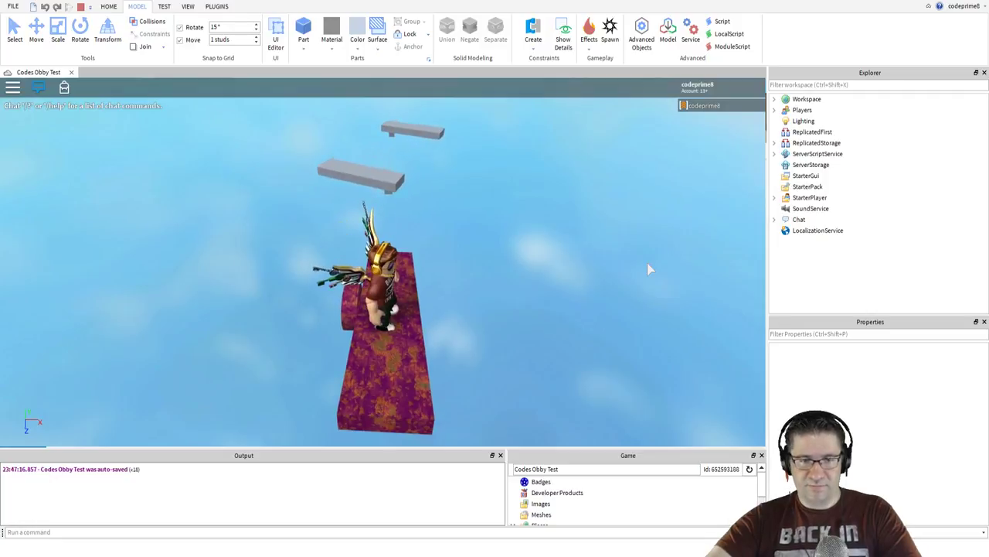
pyautogui.press('s')
pyautogui.press('w')
pyautogui.press('space')
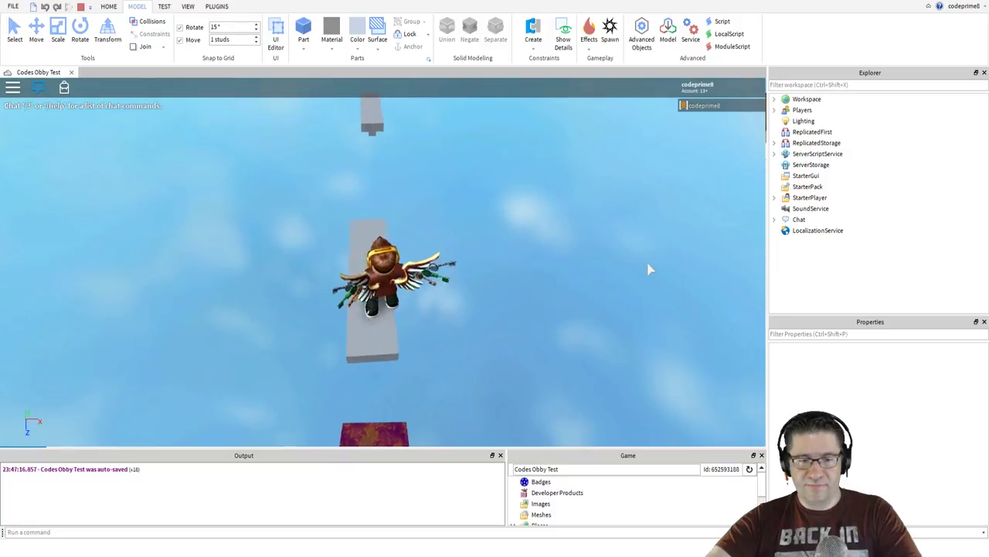
# - Ride the first rotating platform and jump the character across to the far one when the two ends meet
pyautogui.press('s')
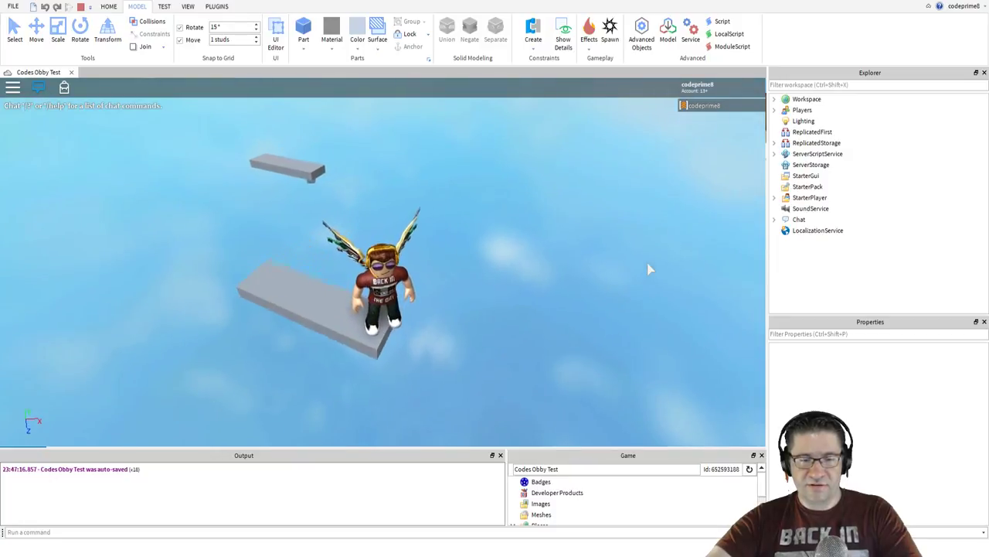
pyautogui.press('a')
pyautogui.press('space')
pyautogui.press('w')
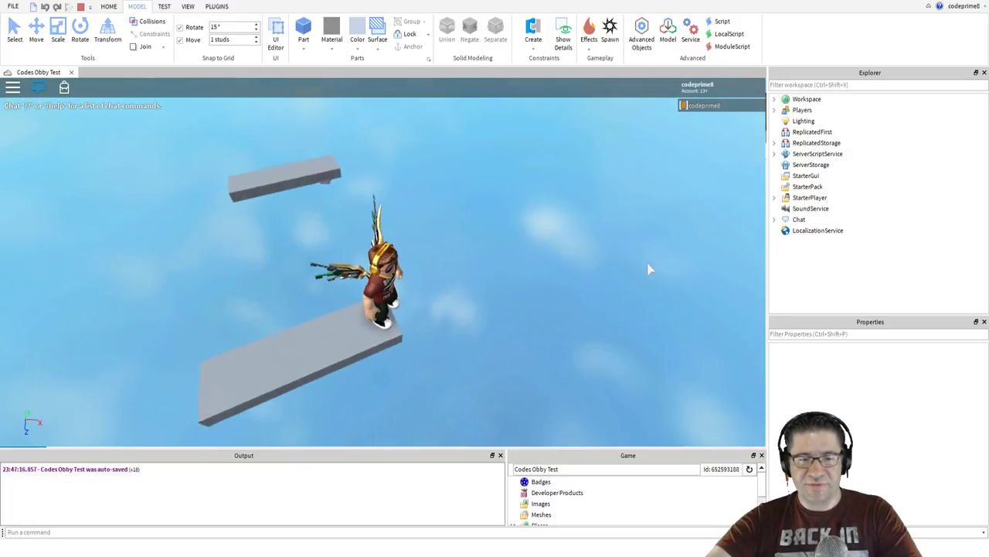
pyautogui.press('s')
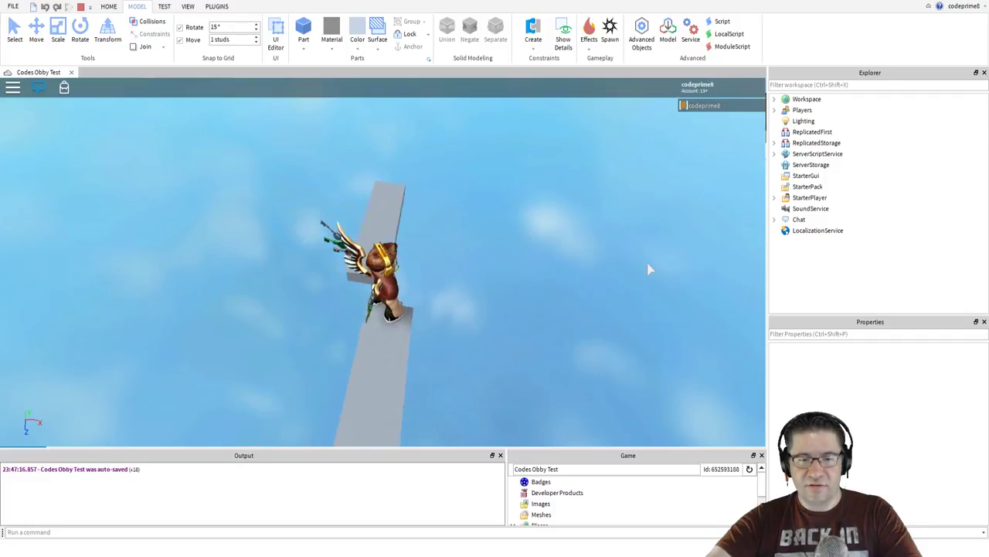
pyautogui.press('s')
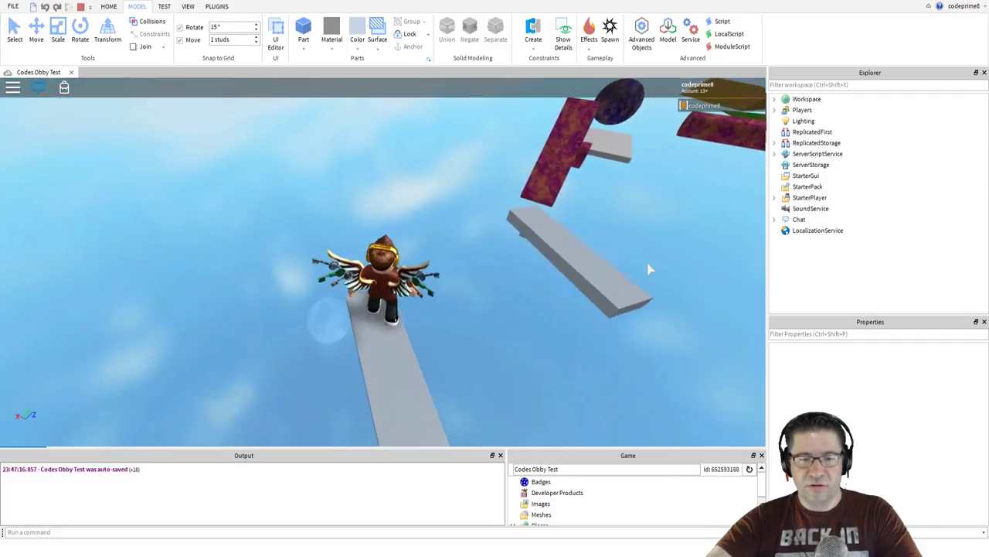
# - Keep the character on the far rotating platform and examine how both platforms turn relative to the rest of the obby
pyautogui.press('d')
pyautogui.press('Left')
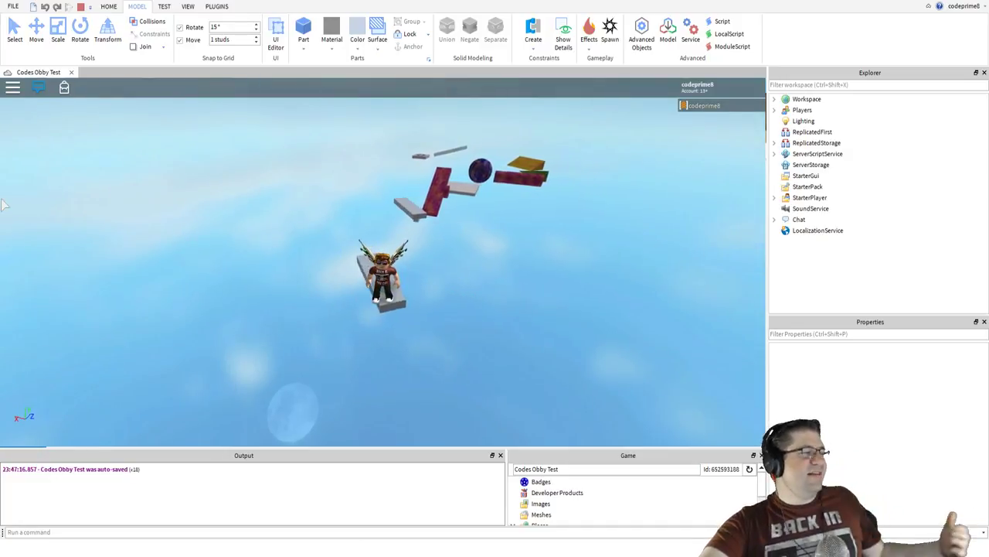
pyautogui.press('Right')
pyautogui.press('s')
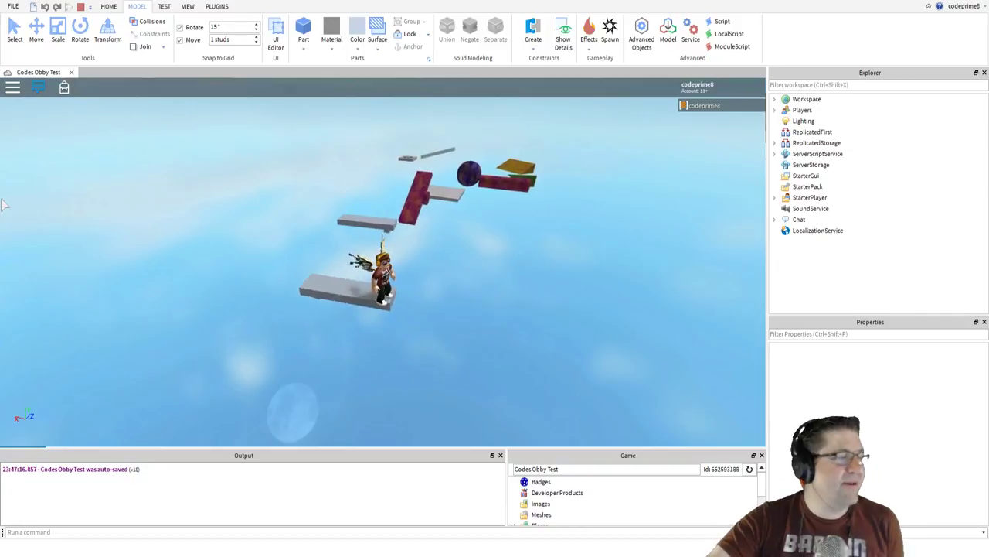
pyautogui.press('Left')
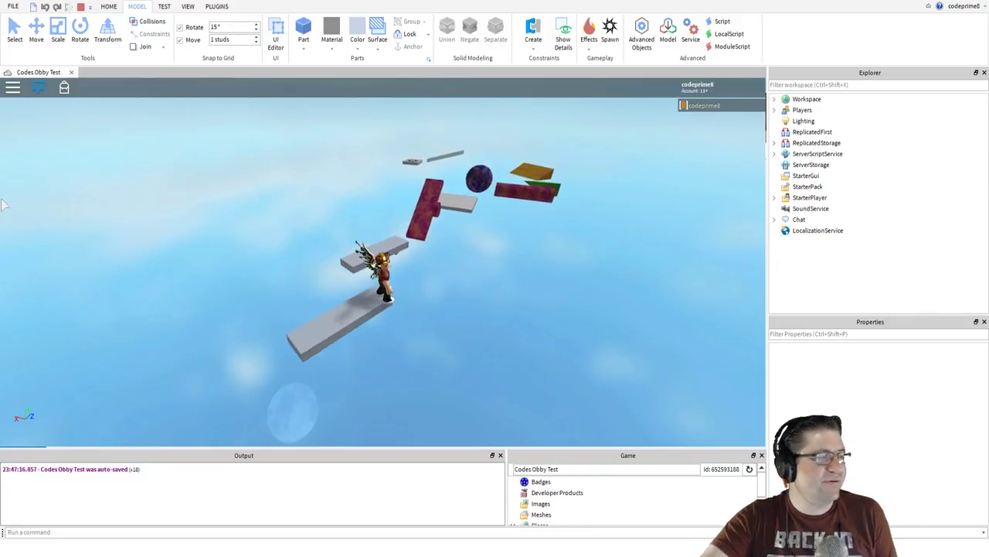
pyautogui.press('Left')
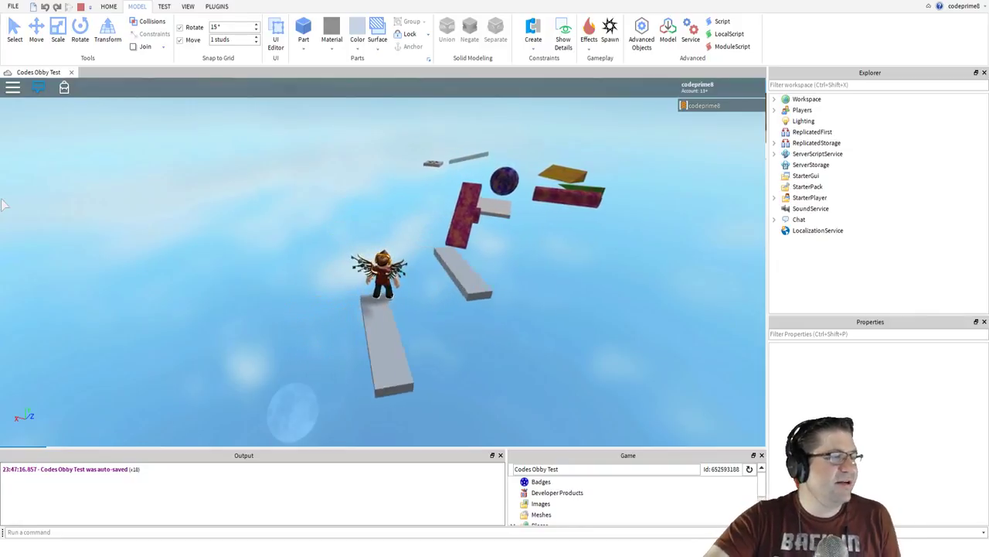
pyautogui.press('Left')
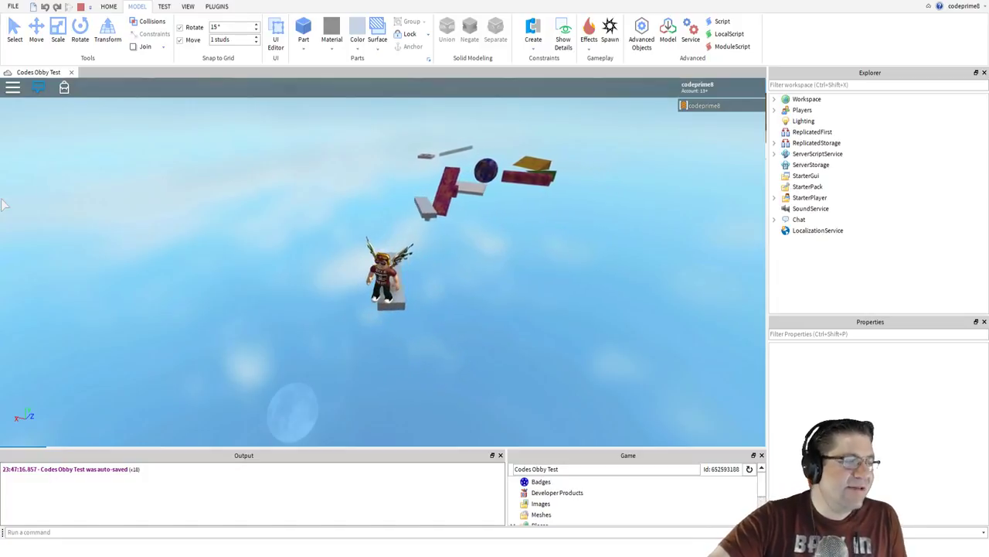
pyautogui.press('Left')
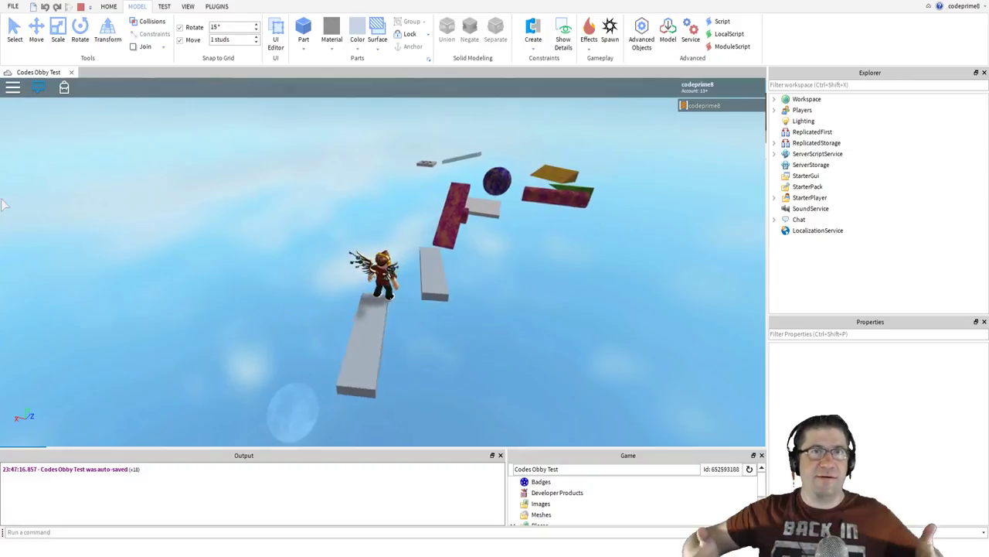
pyautogui.press('Left')
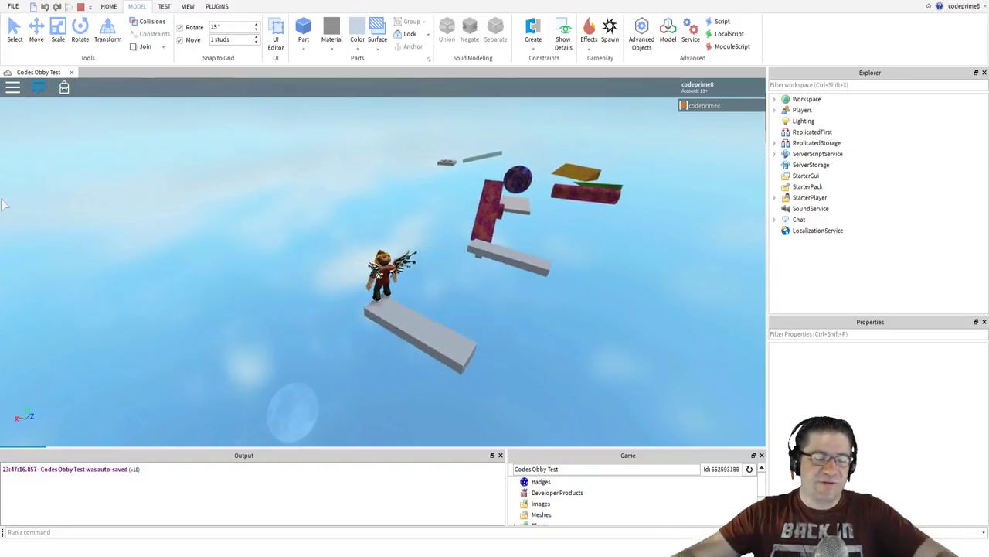
pyautogui.press('Left')
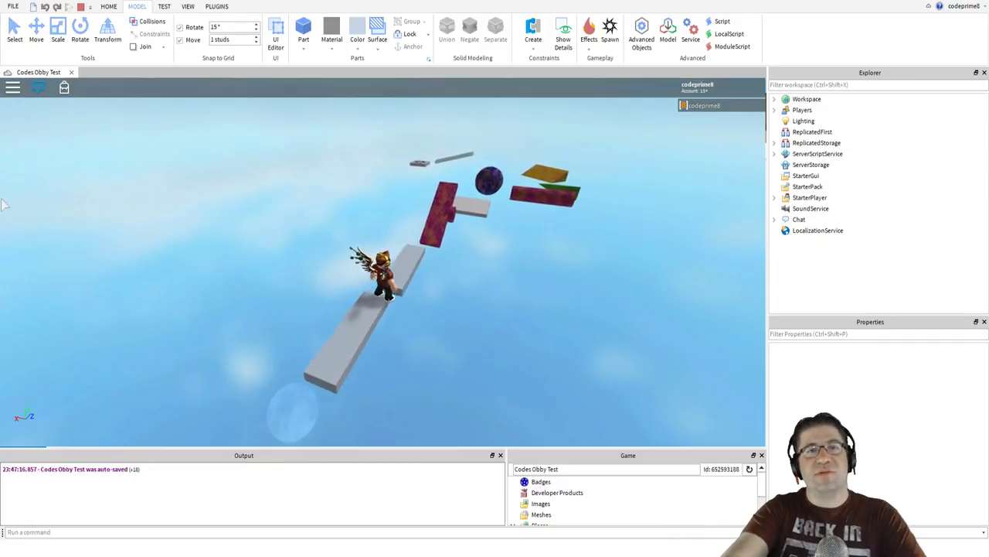
pyautogui.press('Left')
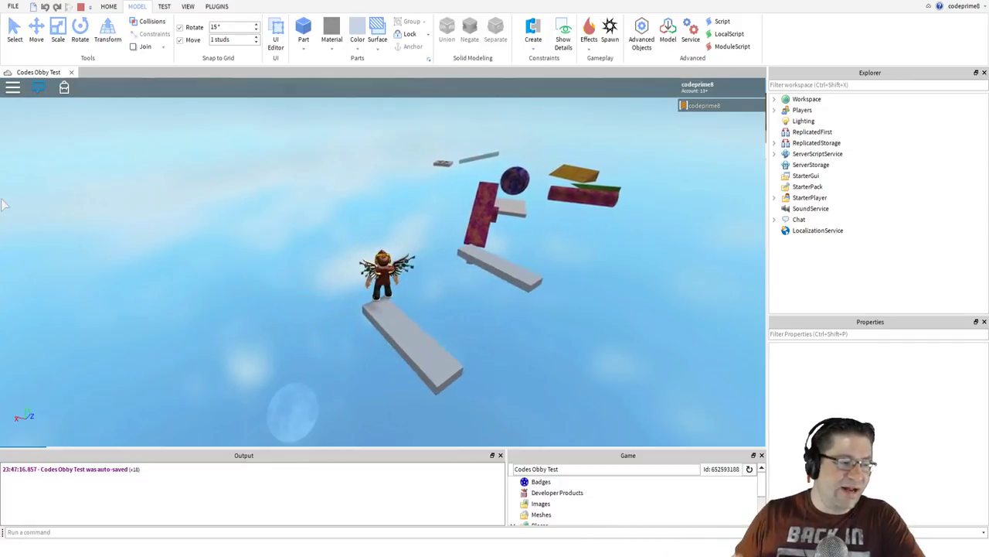
pyautogui.press('Left')
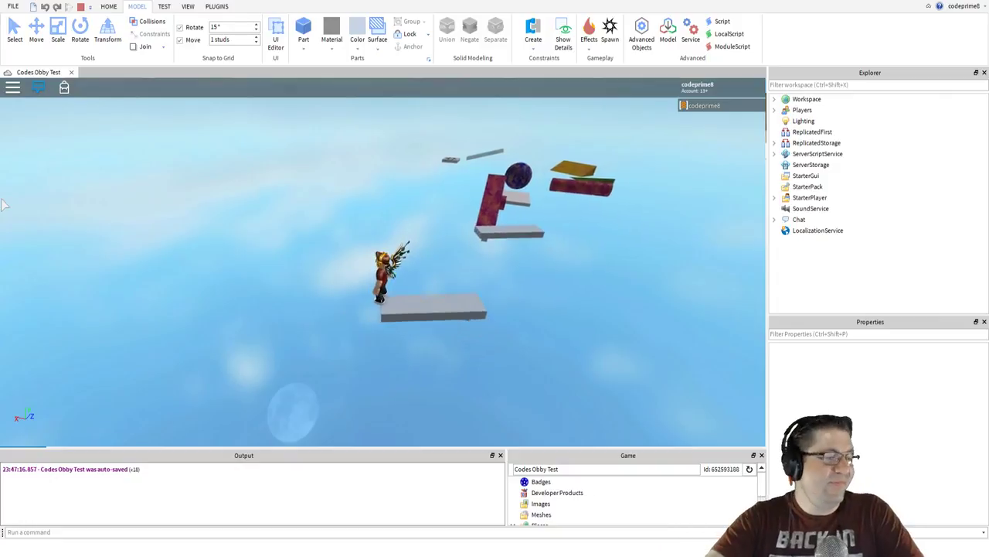